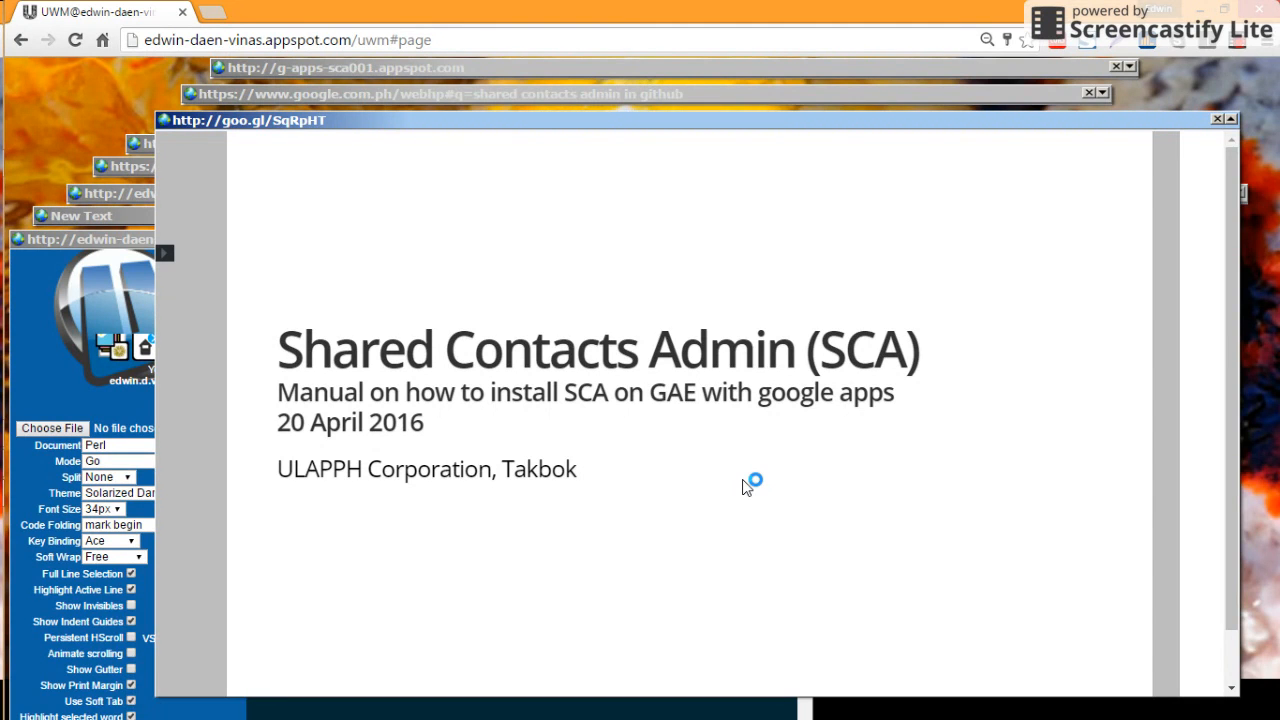
Minimize the SCA manual slides, read the Part 1, Part 2 and Part 3a notes, then restore oauth.go
{"action": "left_click", "coordinate": [1230, 120]}
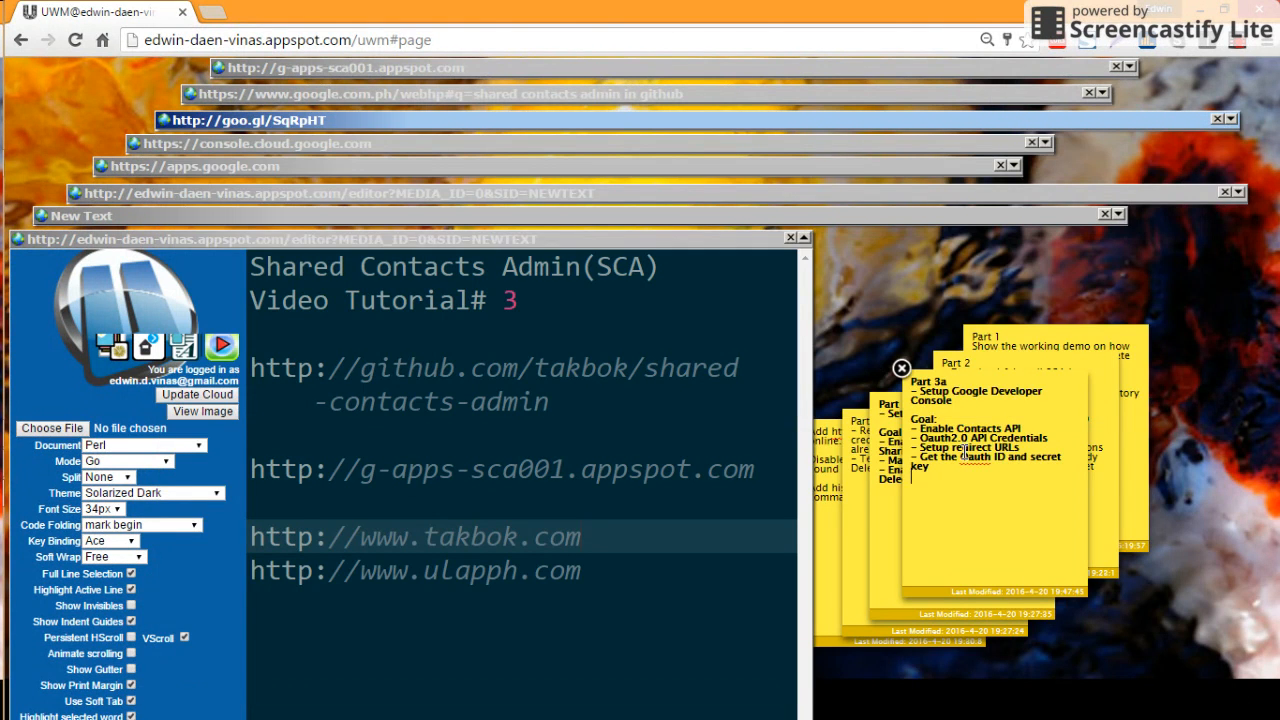
{"action": "left_click", "coordinate": [1016, 346]}
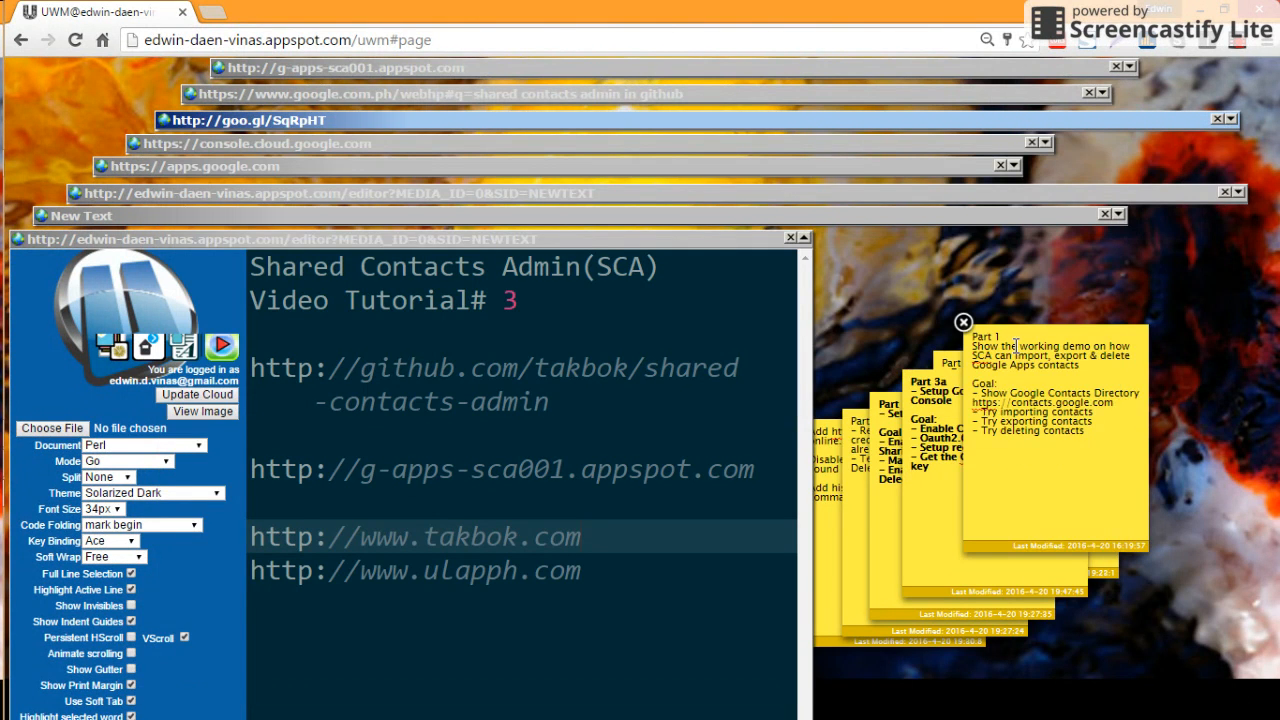
{"action": "left_click", "coordinate": [957, 368]}
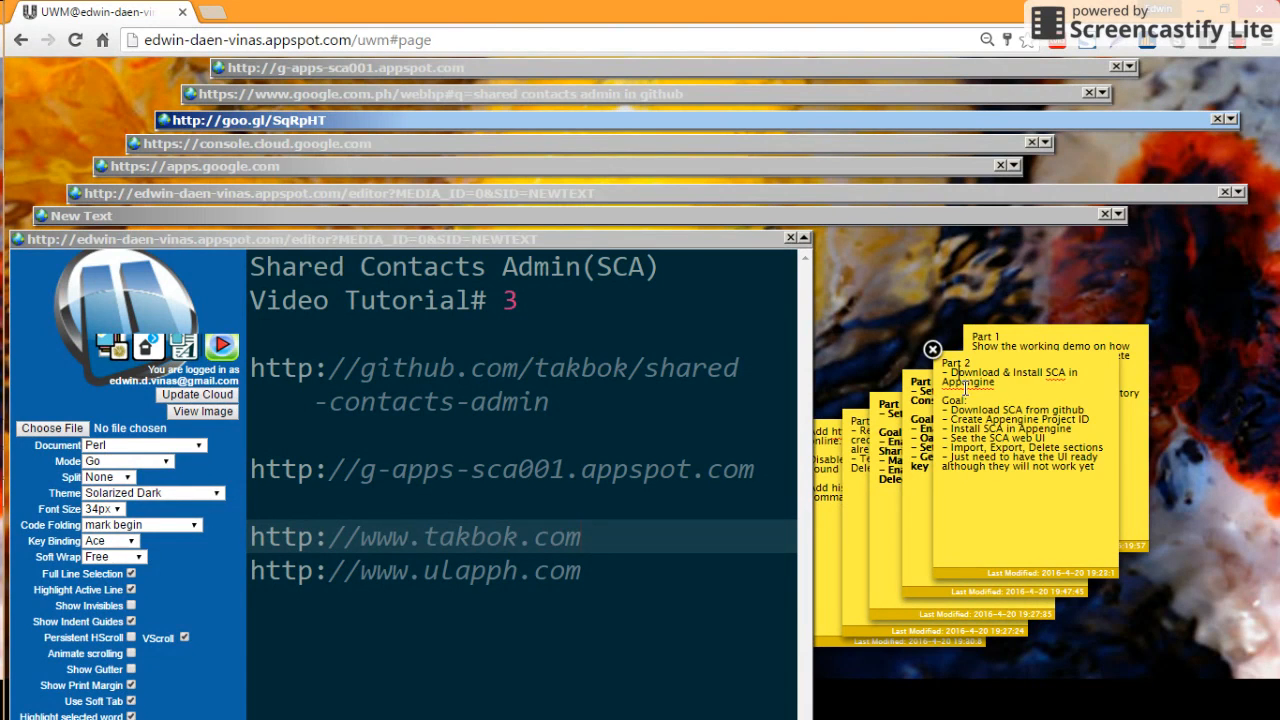
{"action": "left_click", "coordinate": [911, 408]}
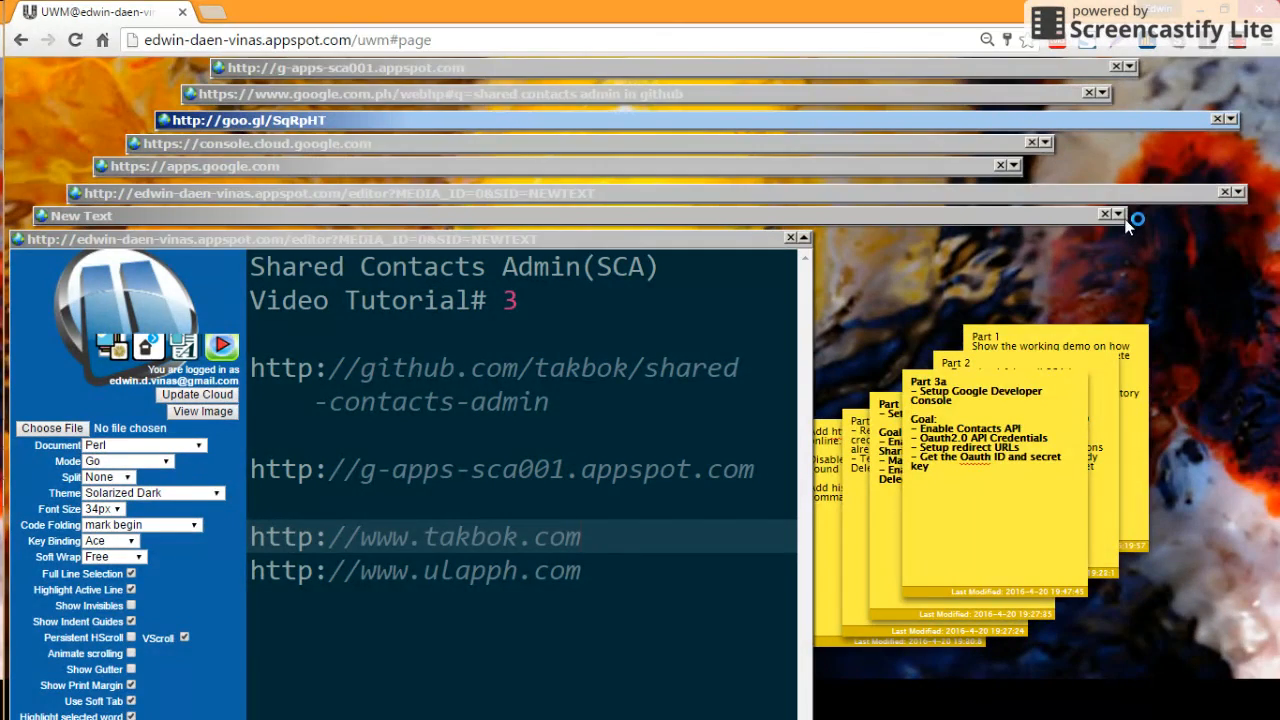
{"action": "left_click", "coordinate": [1238, 193]}
Review oauth.go's RedirectURL, Scopes, ClientID and ClientSecret lines, then minimize the editor
{"action": "left_click", "coordinate": [542, 524]}
{"action": "scroll", "coordinate": [541, 519], "scroll_direction": "down", "scroll_amount": 1}
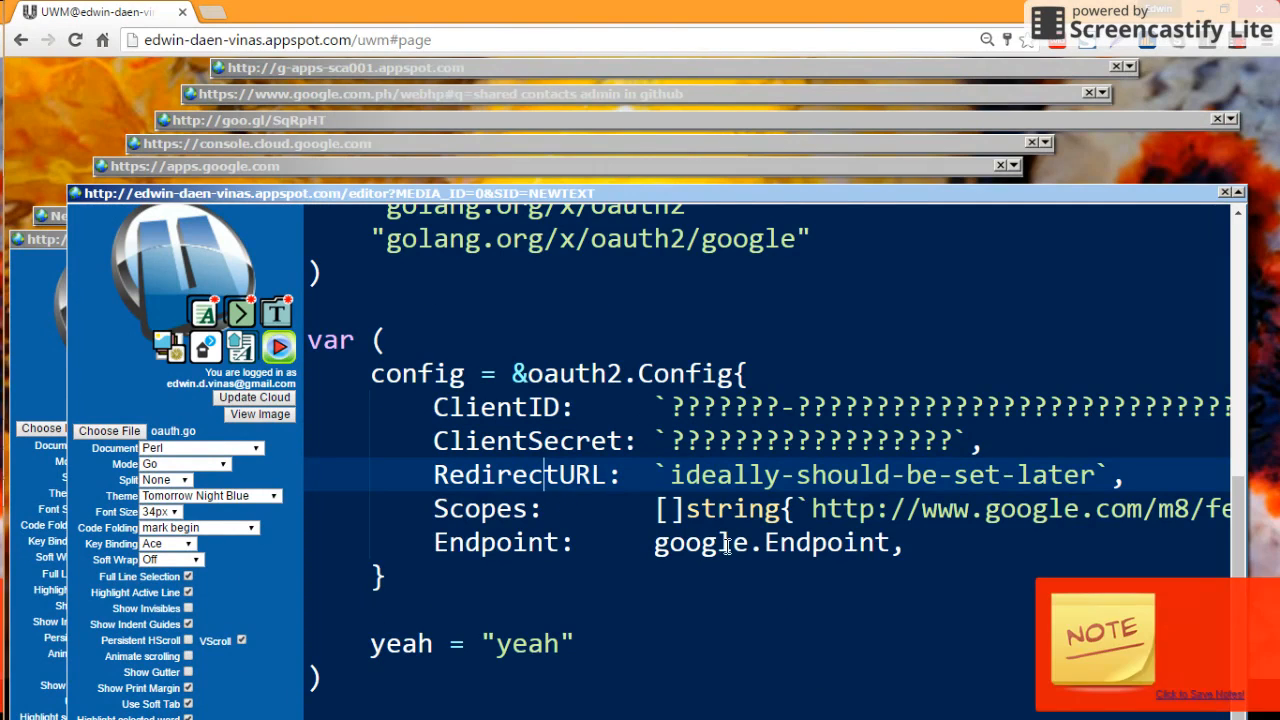
{"action": "left_click", "coordinate": [1180, 613]}
{"action": "left_click", "coordinate": [449, 509]}
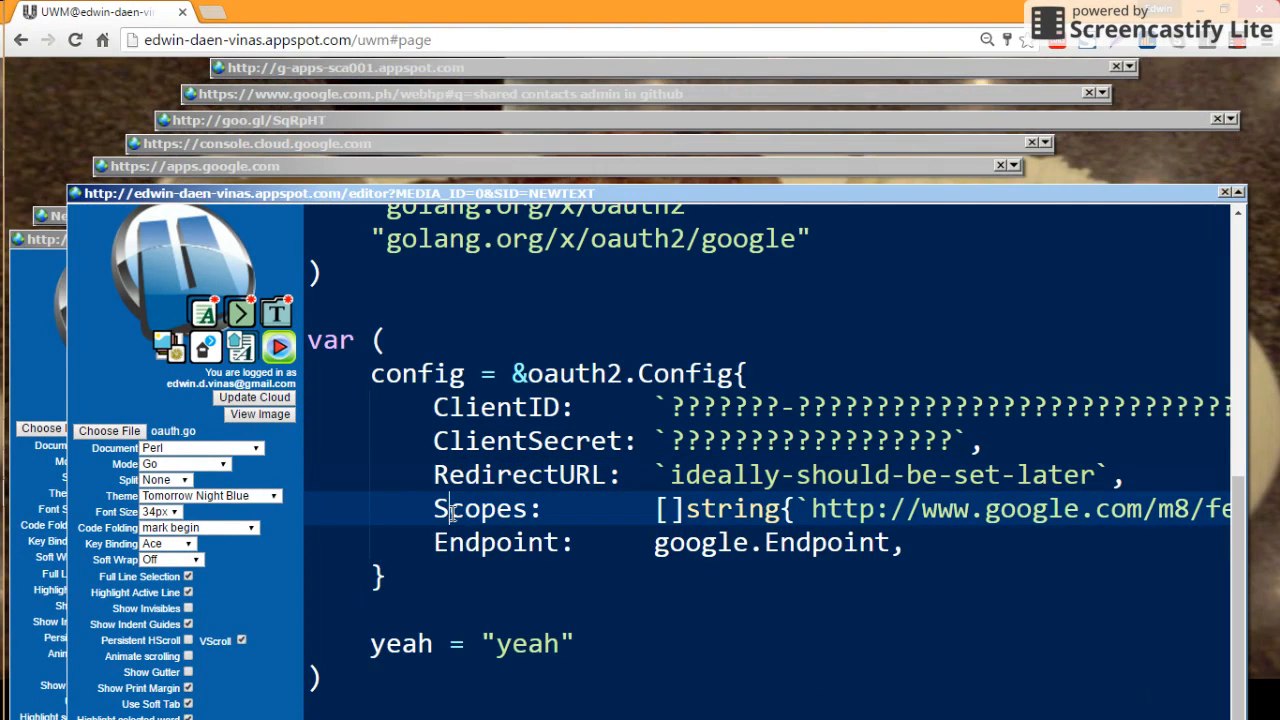
{"action": "scroll", "coordinate": [431, 447], "scroll_direction": "up", "scroll_amount": 1}
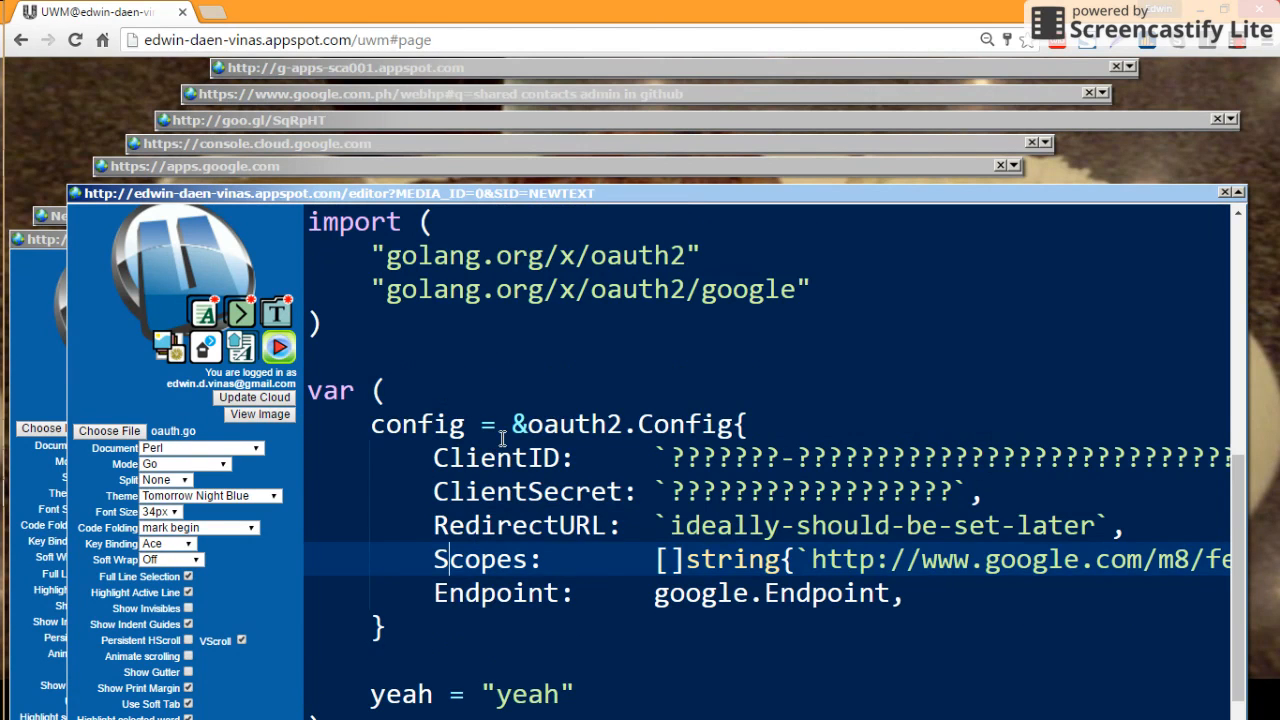
{"action": "scroll", "coordinate": [502, 440], "scroll_direction": "down", "scroll_amount": 2}
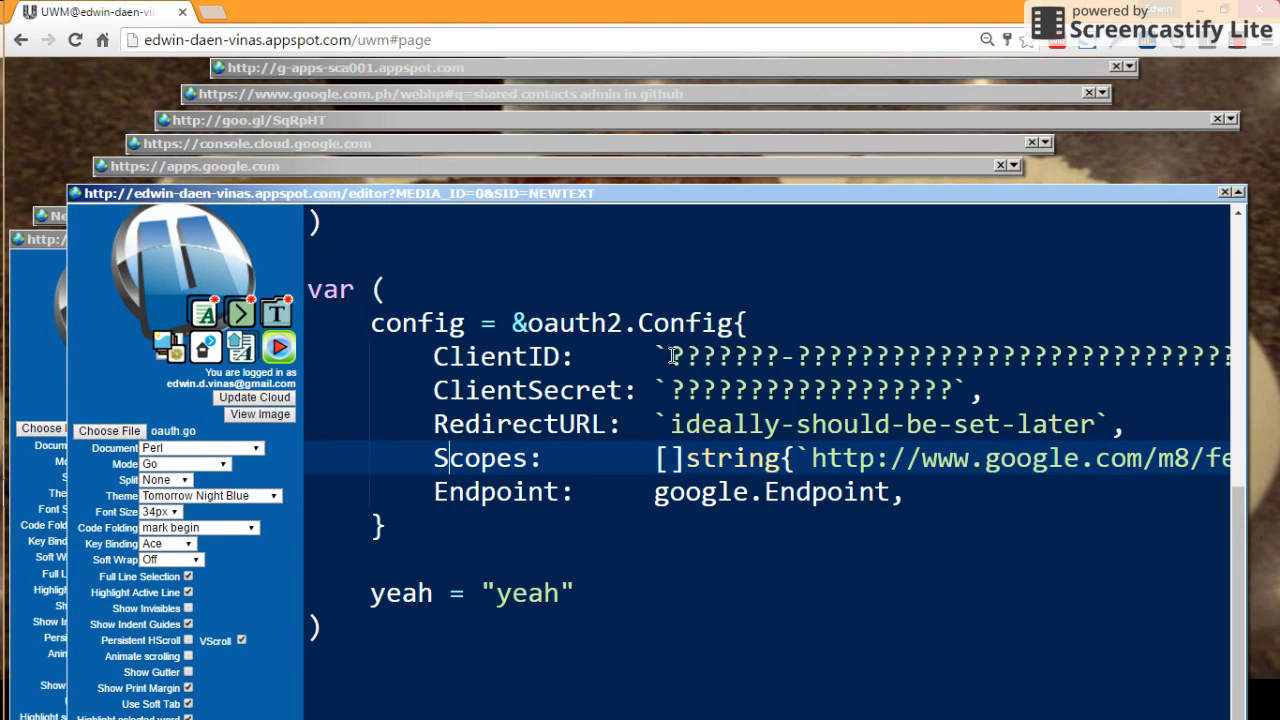
{"action": "left_click", "coordinate": [513, 358]}
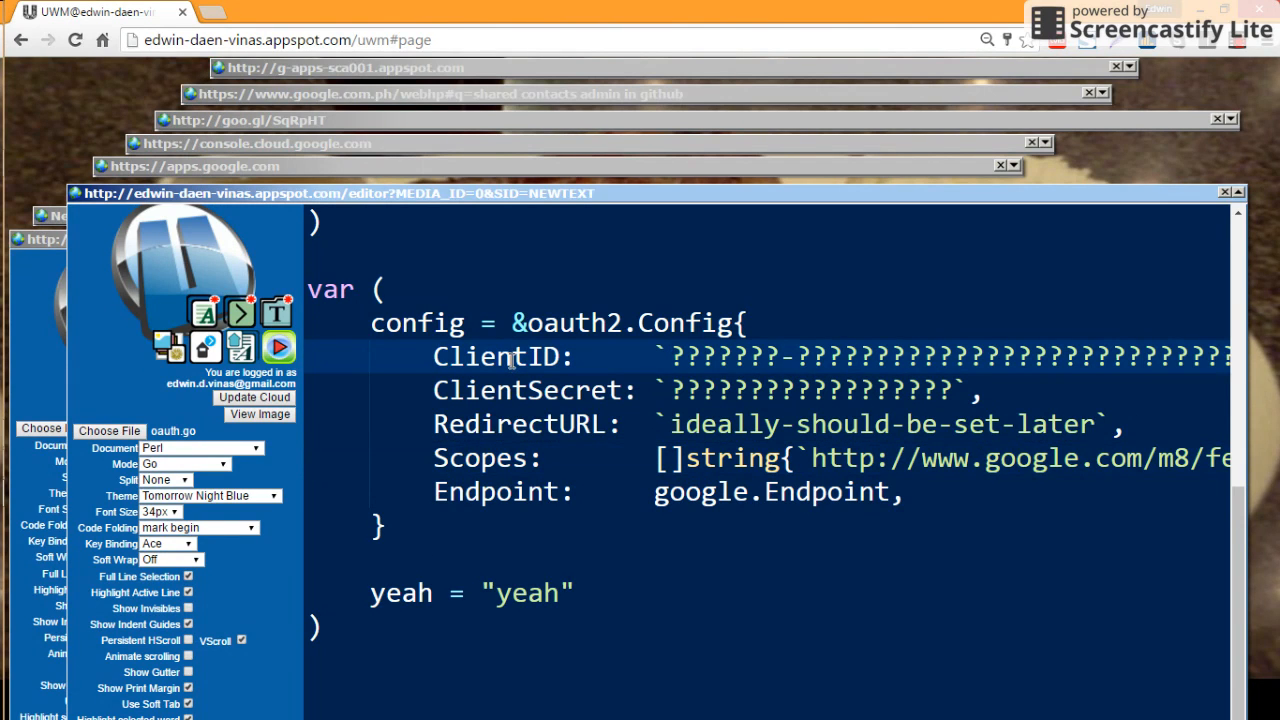
{"action": "key", "text": "Down"}
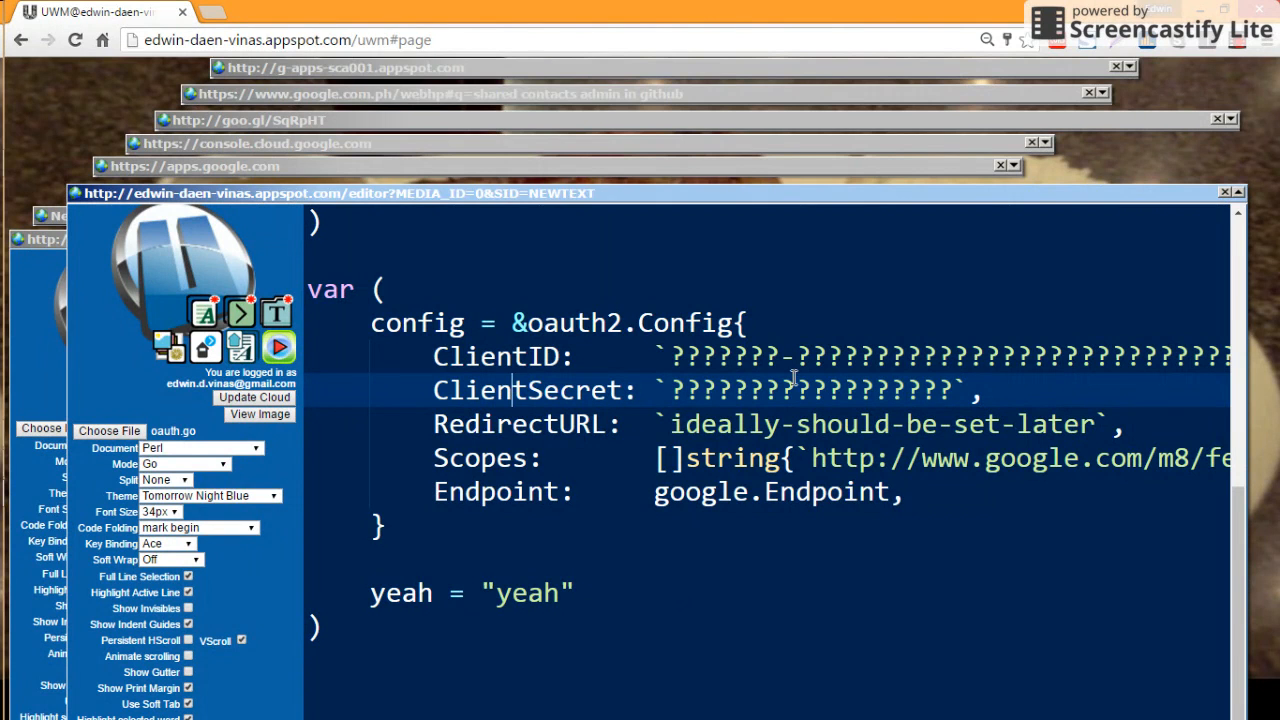
{"action": "left_click", "coordinate": [1238, 196]}
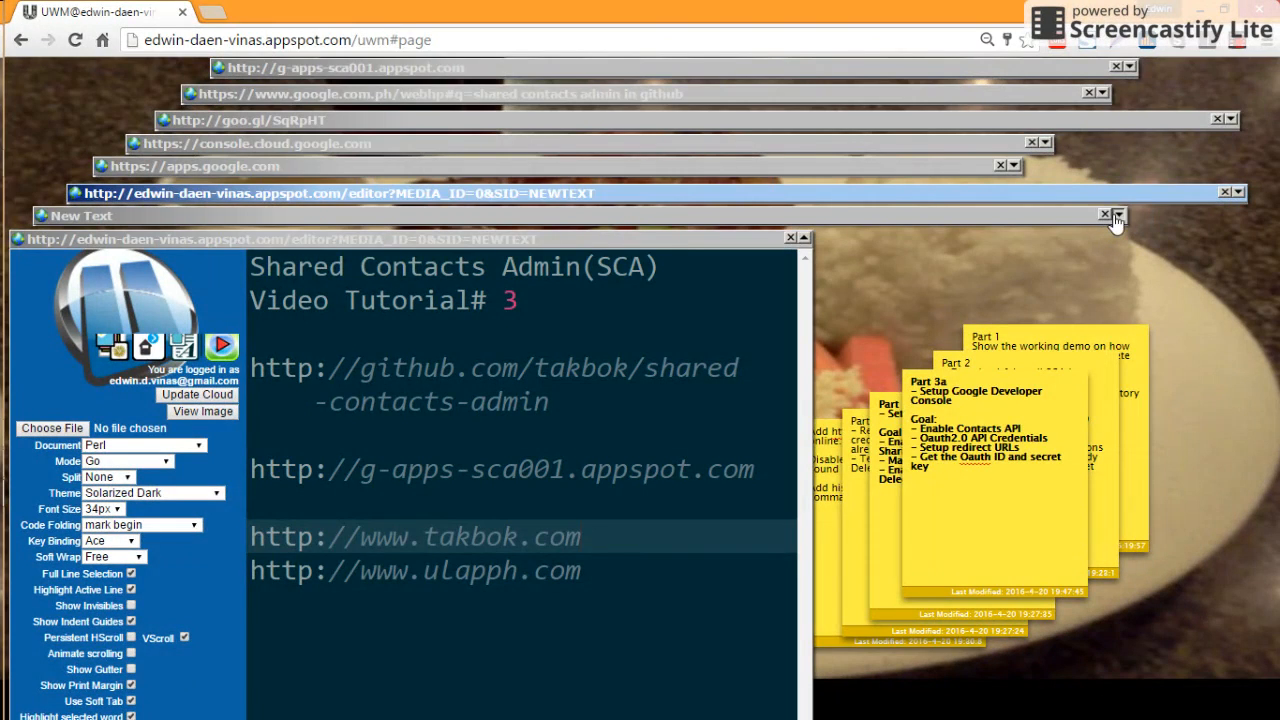
Select the four g-apps-sca006 redirect URLs on lines 24–27 of the New Text notes
{"action": "left_click", "coordinate": [1119, 214]}
{"action": "left_click", "coordinate": [653, 420]}
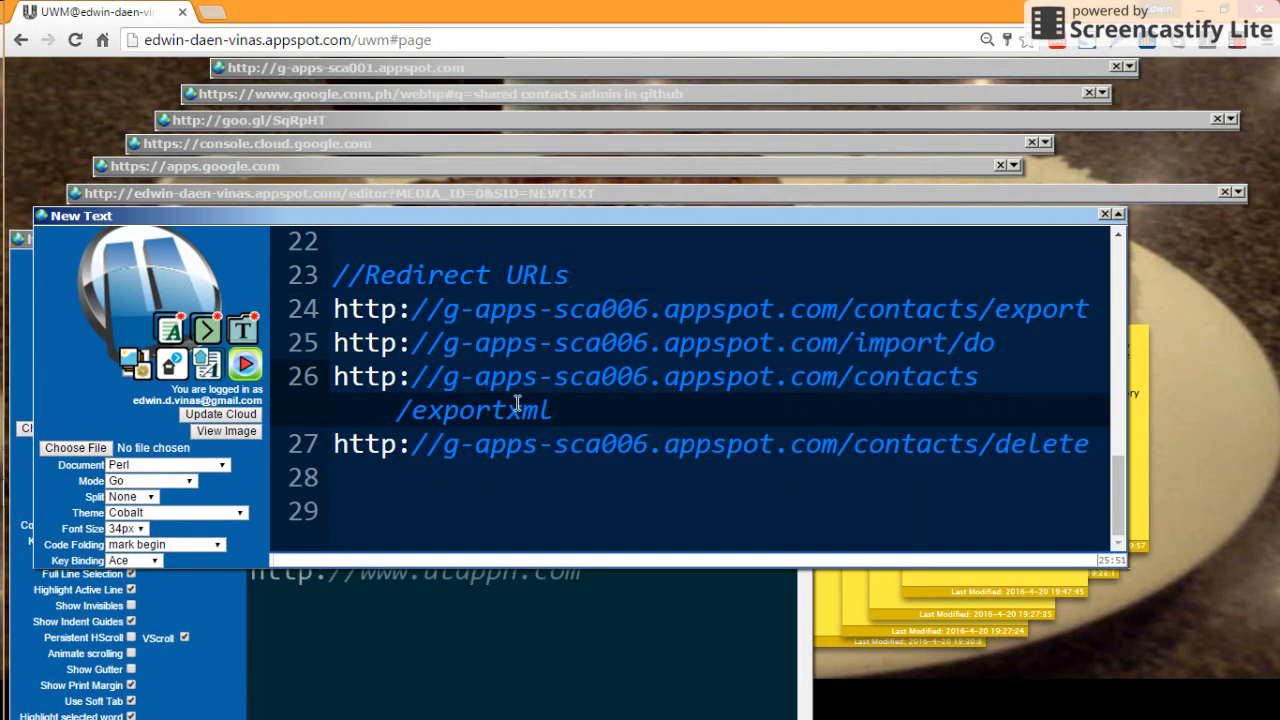
{"action": "left_click_drag", "start_coordinate": [366, 477], "coordinate": [313, 308]}
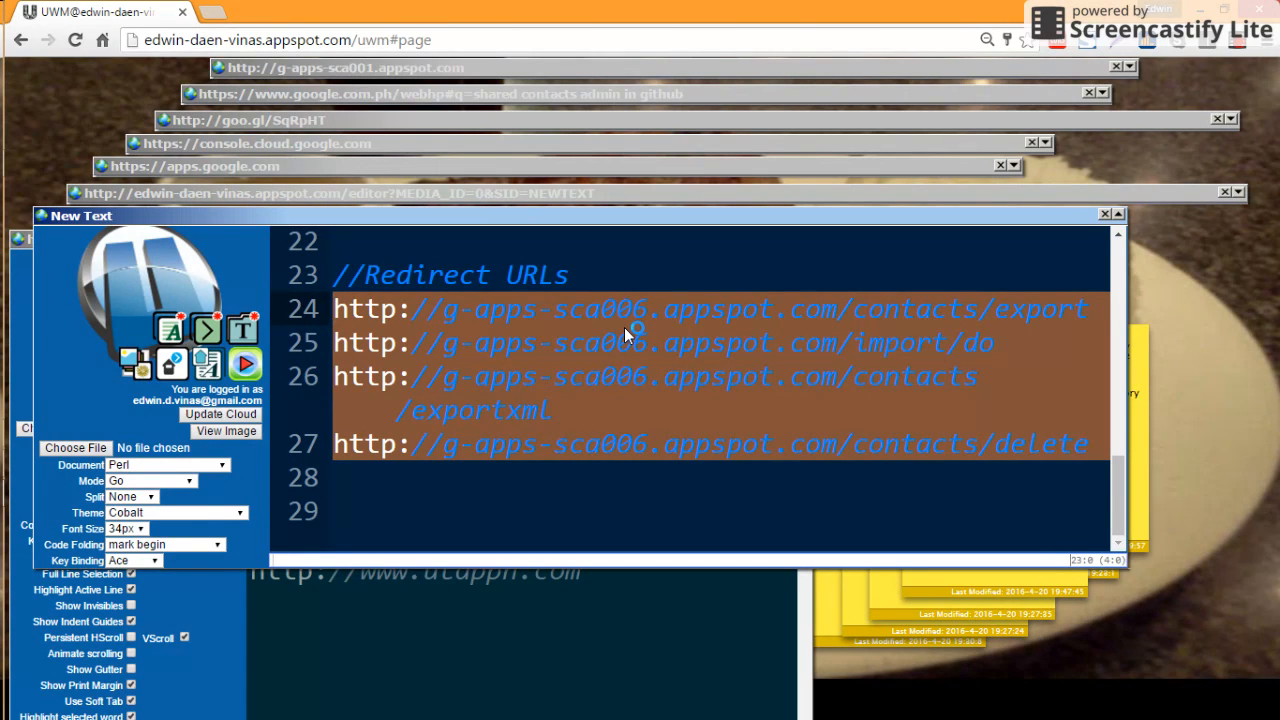
Enable the Contacts API from its overview page in the g-apps-sca006 console project
{"action": "left_click", "coordinate": [1118, 215]}
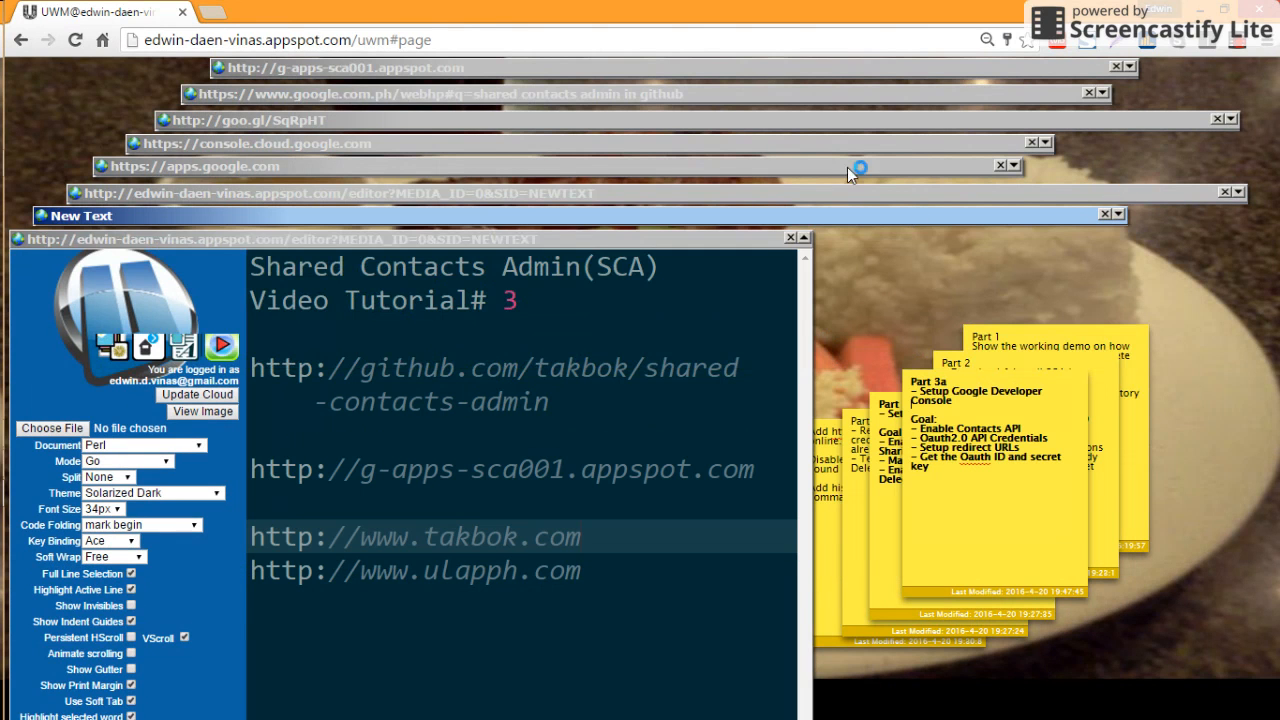
{"action": "left_click", "coordinate": [550, 147]}
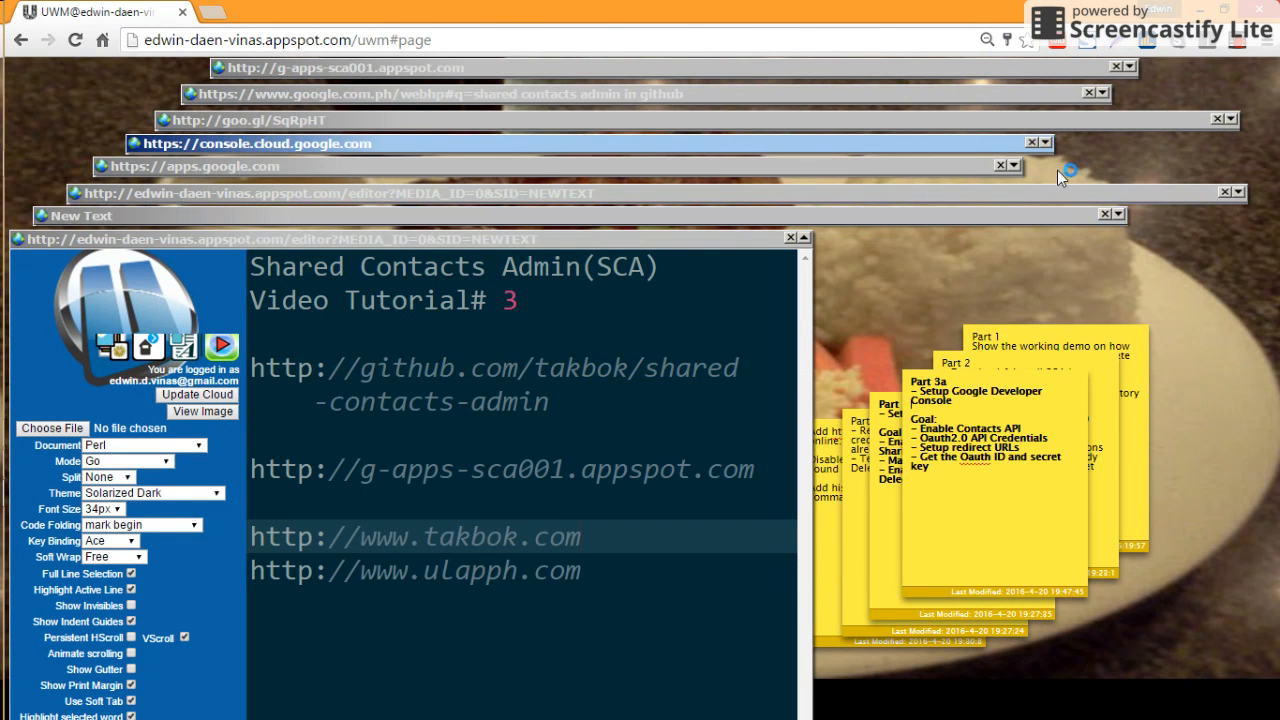
{"action": "mouse_move", "coordinate": [969, 410]}
{"action": "left_click", "coordinate": [990, 458]}
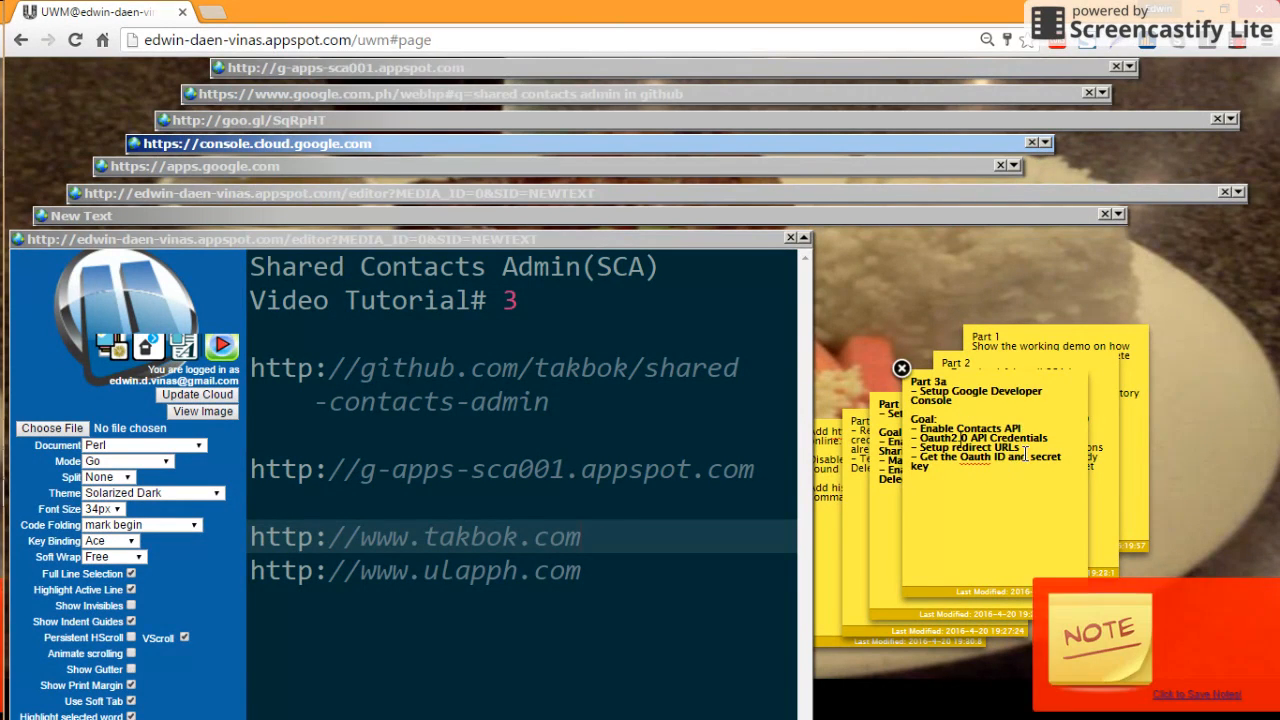
{"action": "left_click", "coordinate": [1043, 144]}
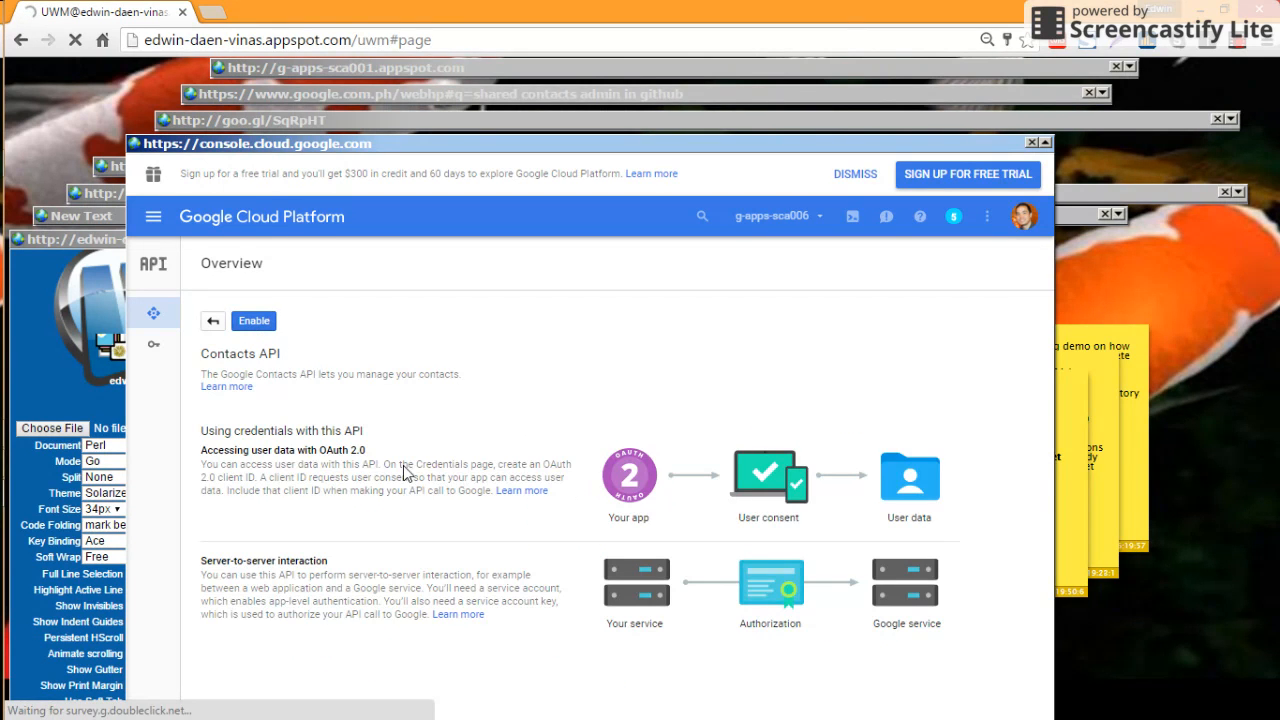
{"action": "left_click", "coordinate": [259, 324]}
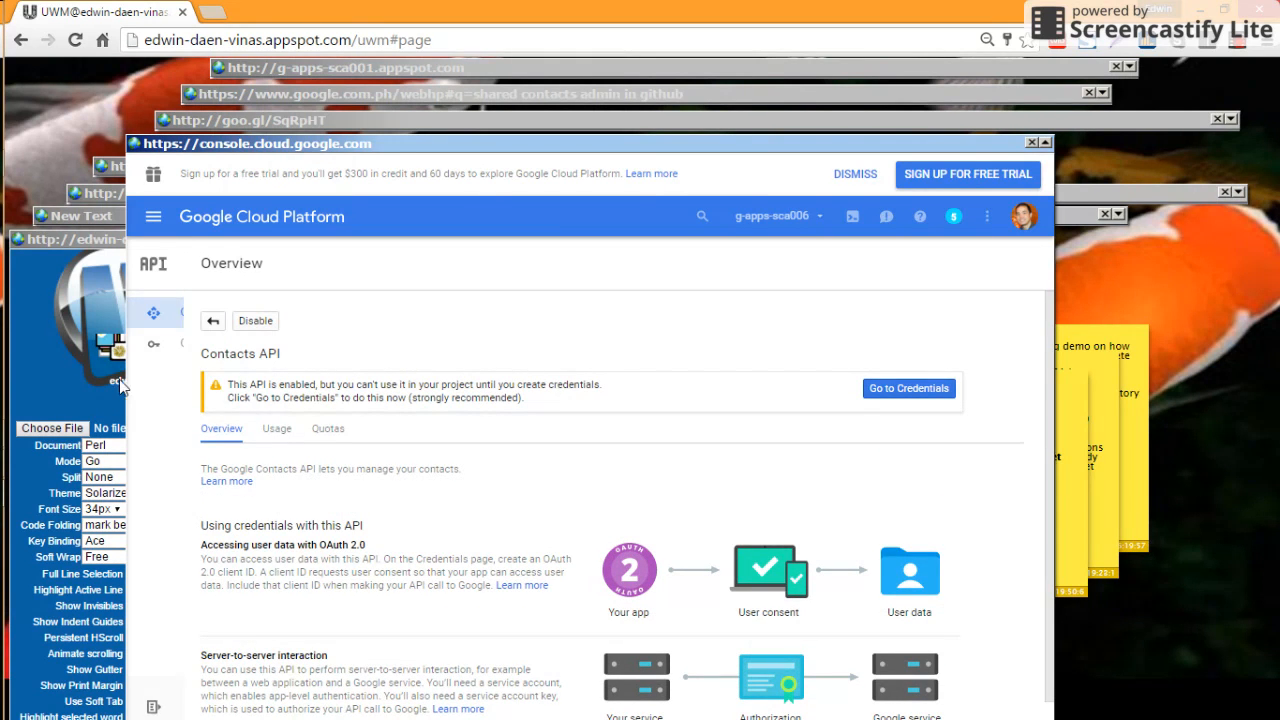
Go to Credentials and choose Create credentials > OAuth client ID
{"action": "left_click", "coordinate": [186, 356]}
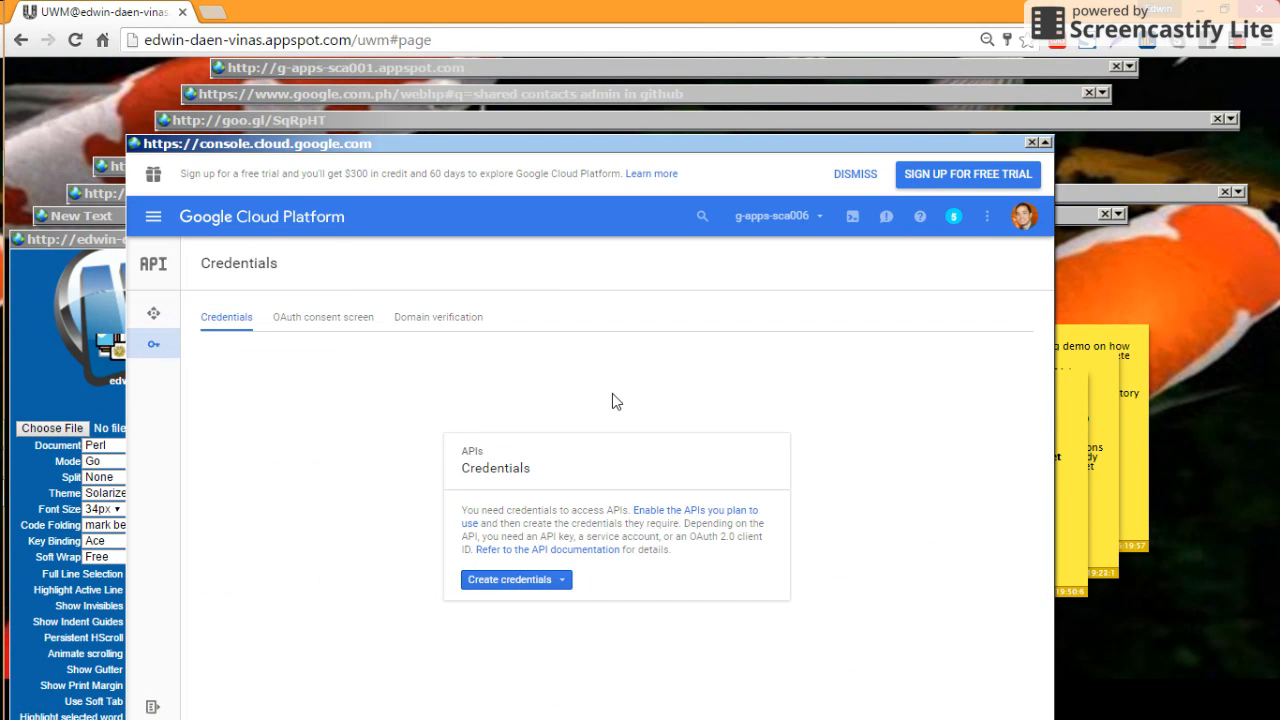
{"action": "left_click", "coordinate": [556, 581]}
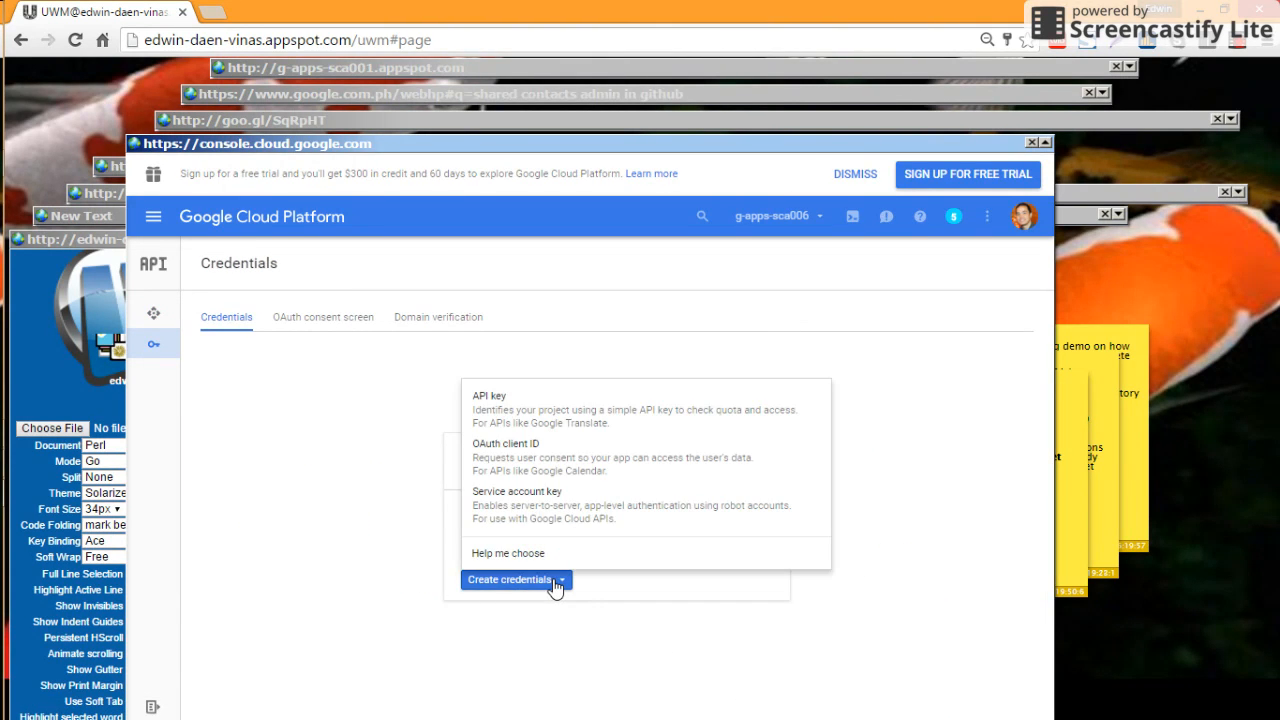
{"action": "left_click", "coordinate": [526, 457]}
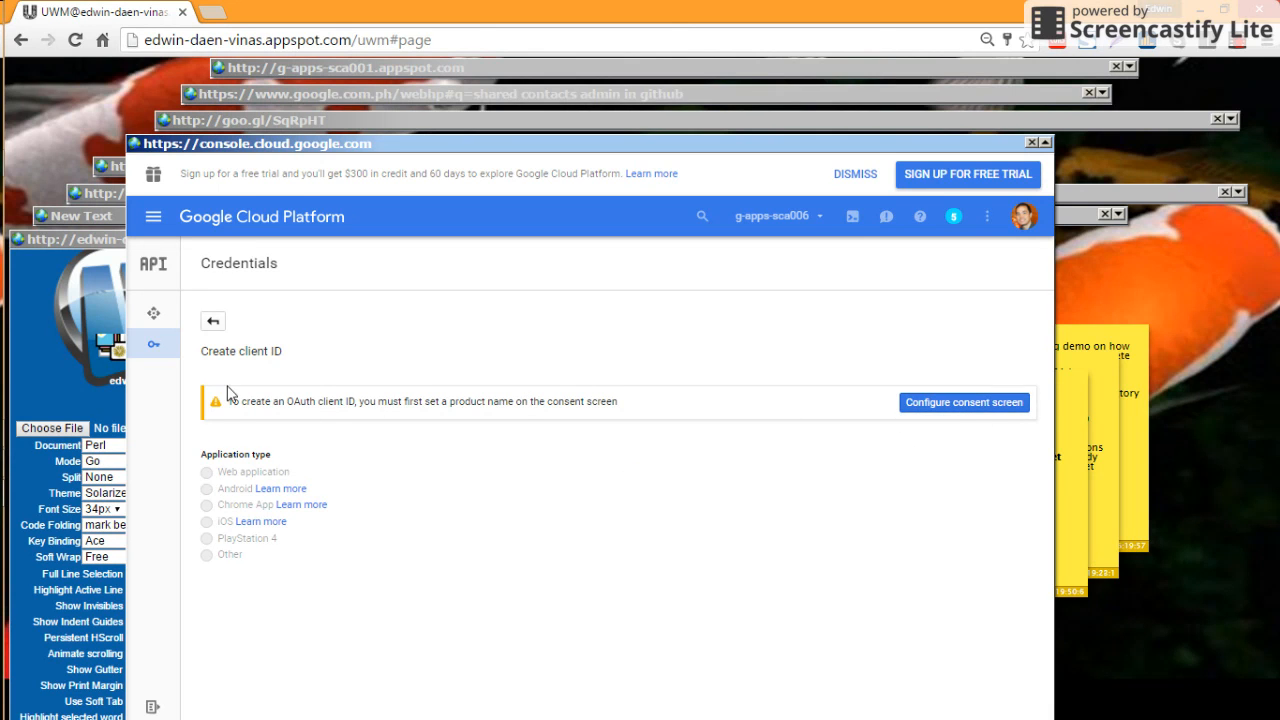
Enter 'Shared Contacts Admin' as the consent screen's product name shown to users
{"action": "left_click", "coordinate": [938, 426]}
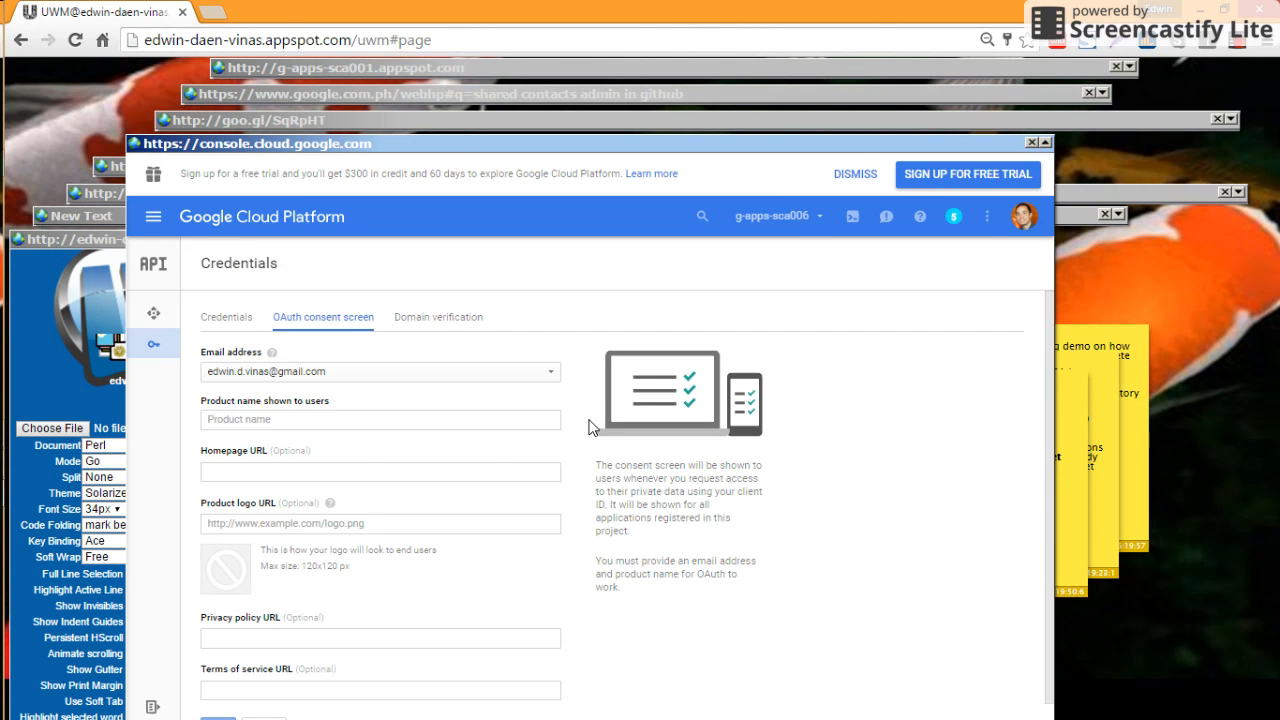
{"action": "left_click", "coordinate": [258, 465]}
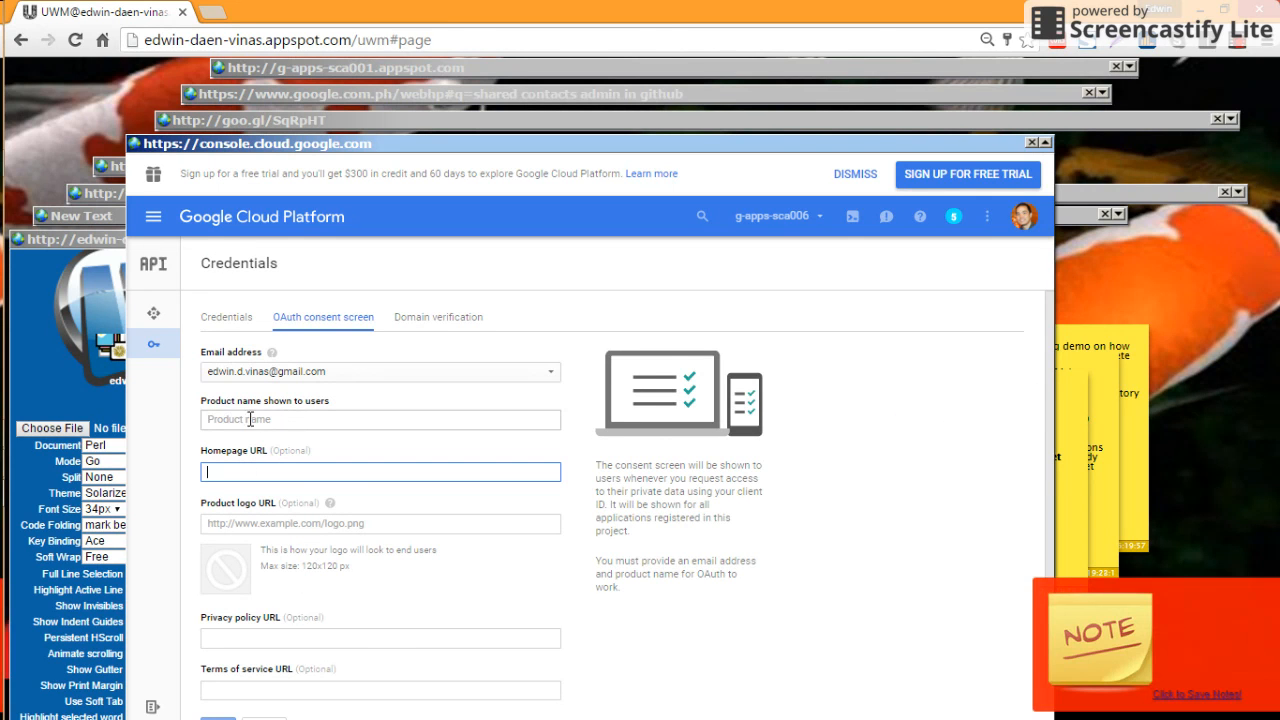
{"action": "left_click", "coordinate": [283, 415]}
{"action": "type", "text": "Shared Co"}
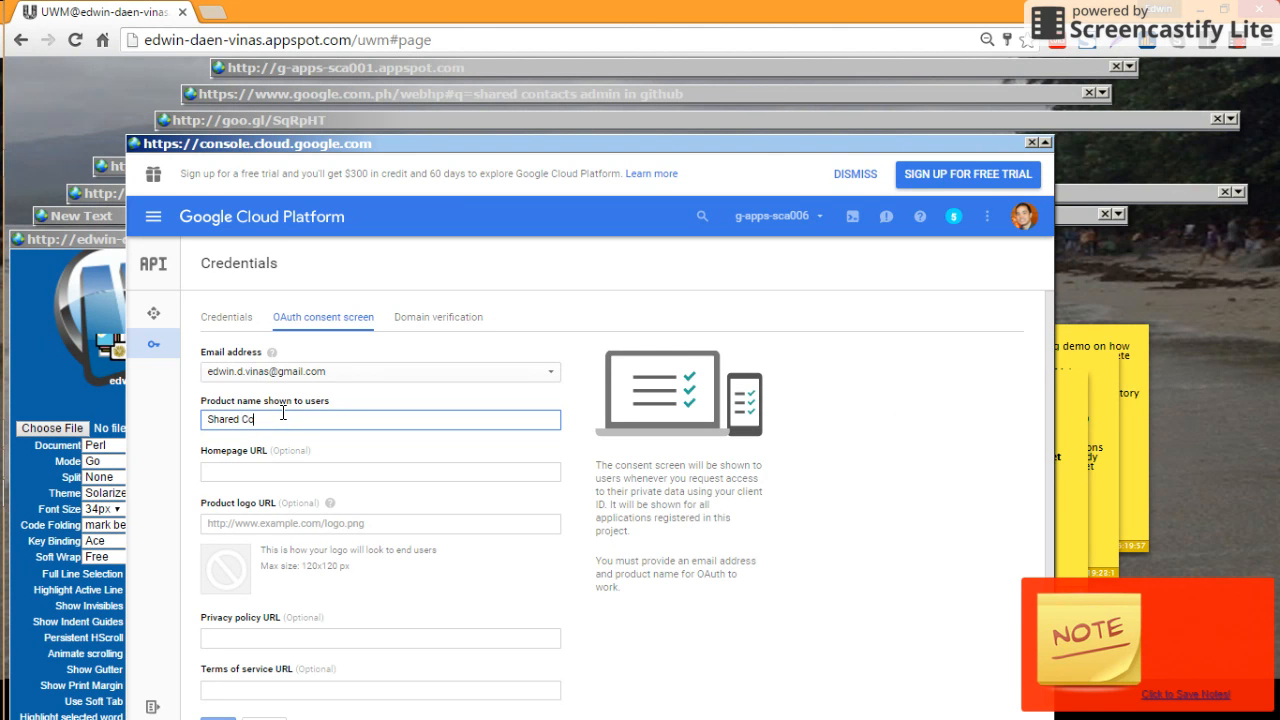
{"action": "type", "text": "ntacts Admin"}
{"action": "left_click", "coordinate": [190, 443]}
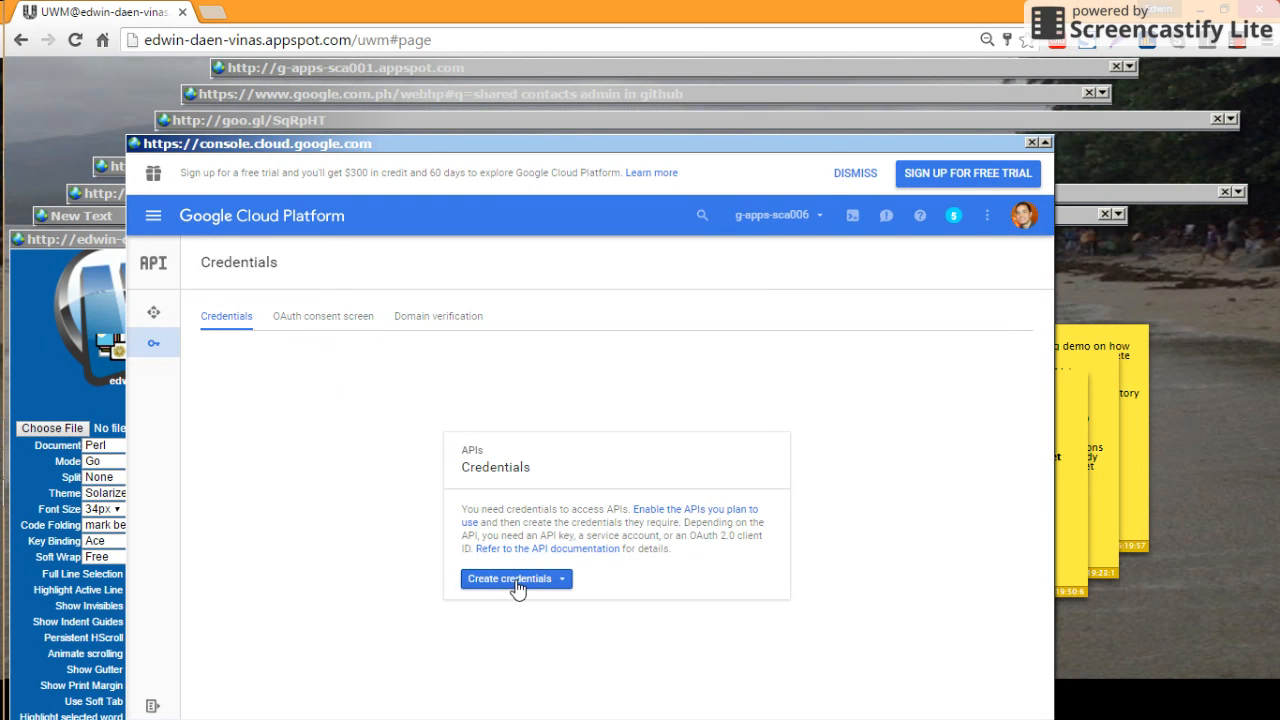
Choose Create credentials > OAuth client ID again and go to Configure consent screen
{"action": "left_click", "coordinate": [517, 580]}
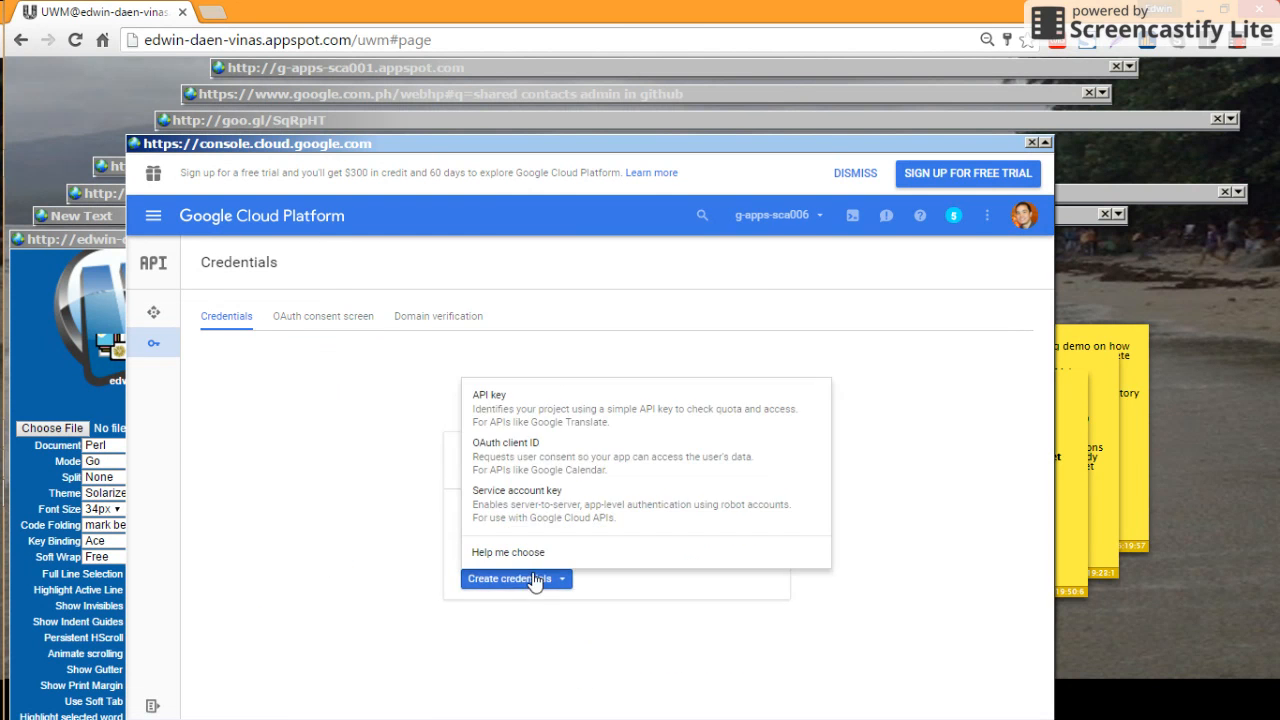
{"action": "left_click", "coordinate": [517, 466]}
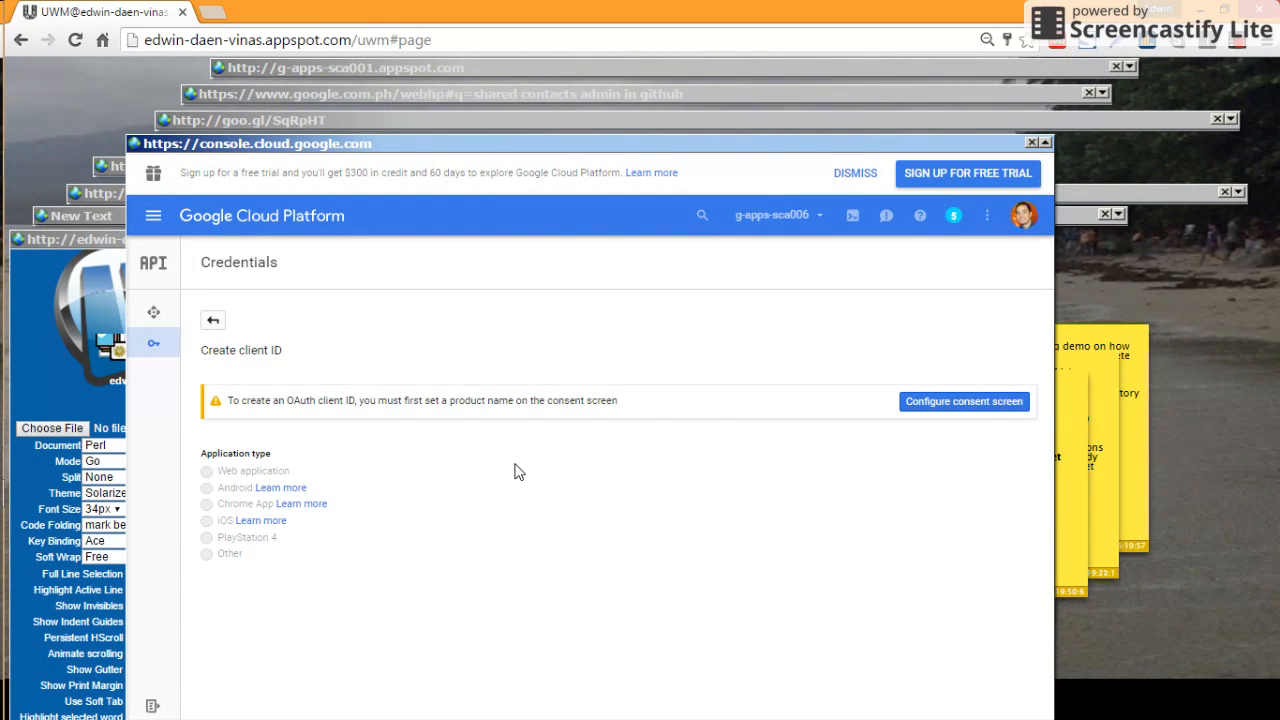
{"action": "left_click", "coordinate": [965, 411]}
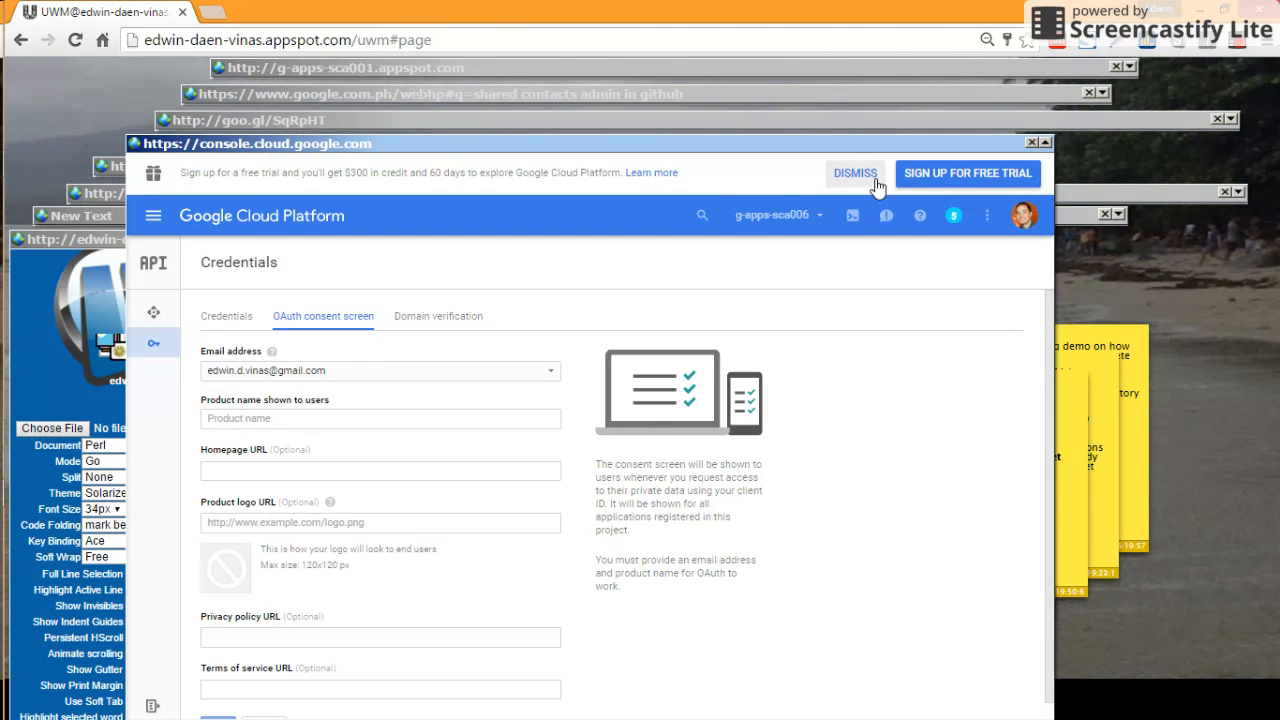
Enter 'Shared Contacts Admin' as the product name, enlarge the console window, and save
{"action": "left_click_drag", "start_coordinate": [170, 146], "coordinate": [169, 134]}
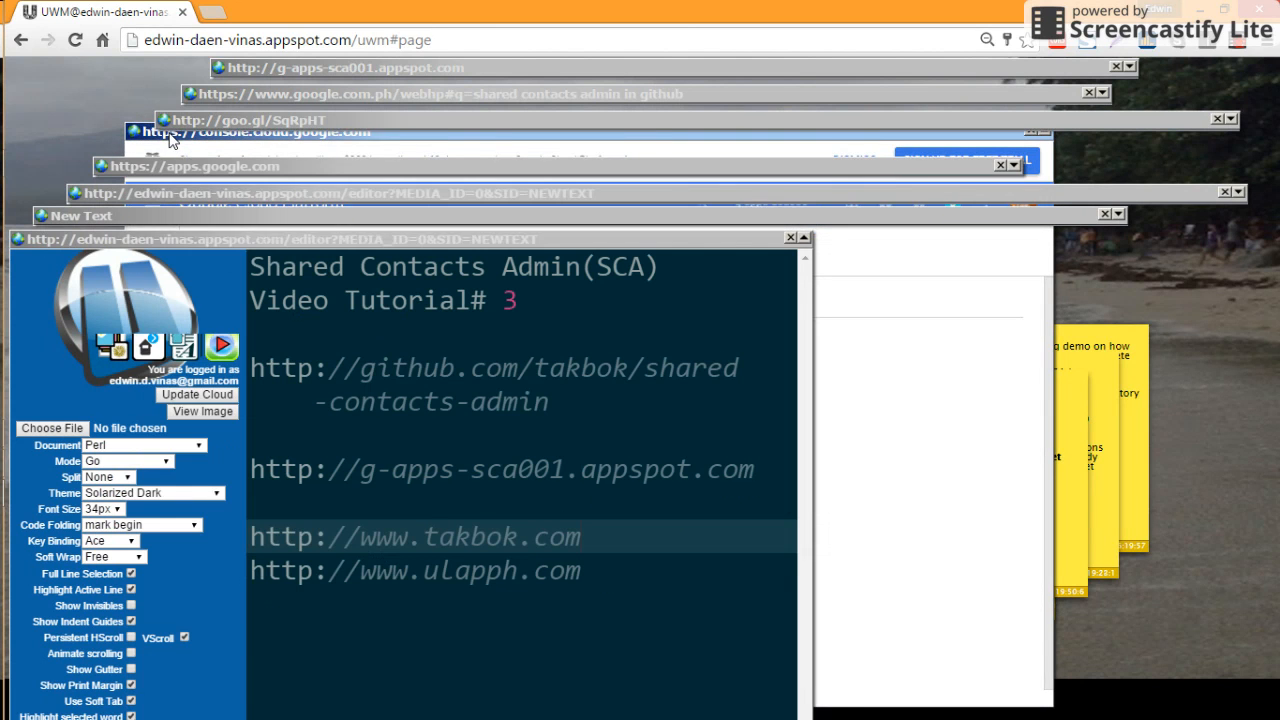
{"action": "left_click", "coordinate": [147, 134]}
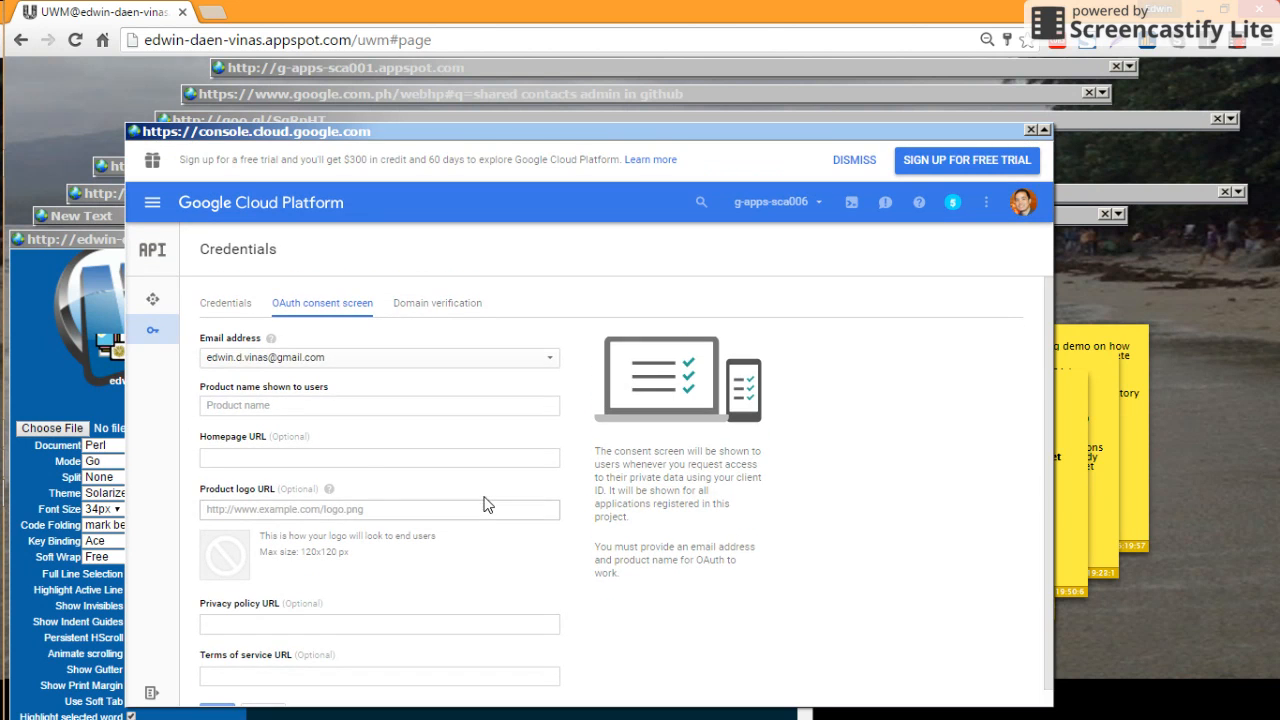
{"action": "left_click", "coordinate": [280, 403]}
{"action": "type", "text": "Shared Co"}
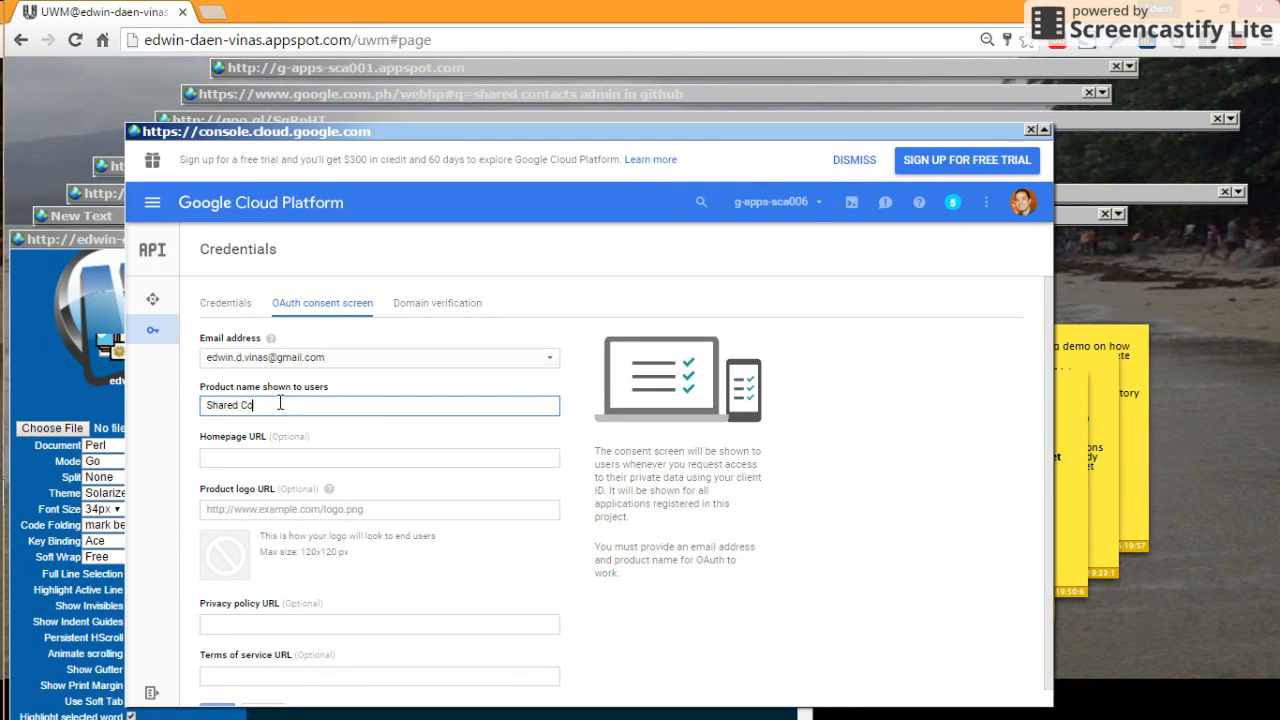
{"action": "type", "text": "ntacts Ad"}
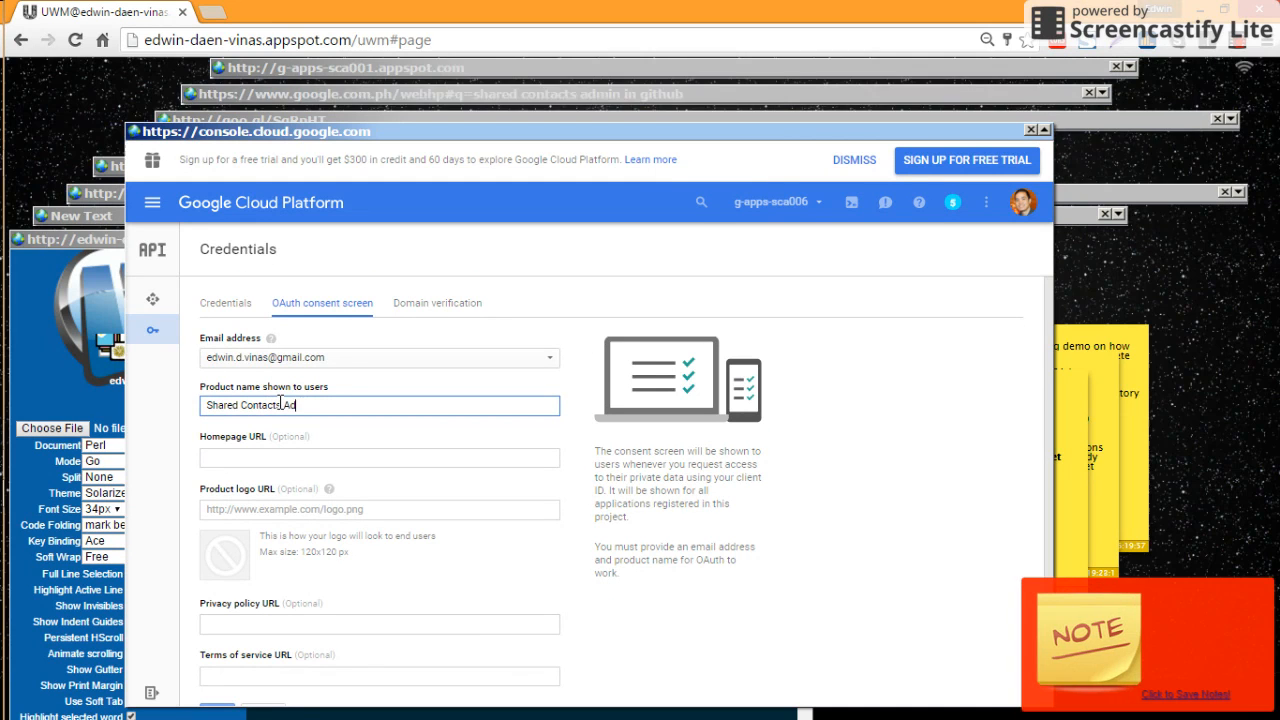
{"action": "type", "text": "min"}
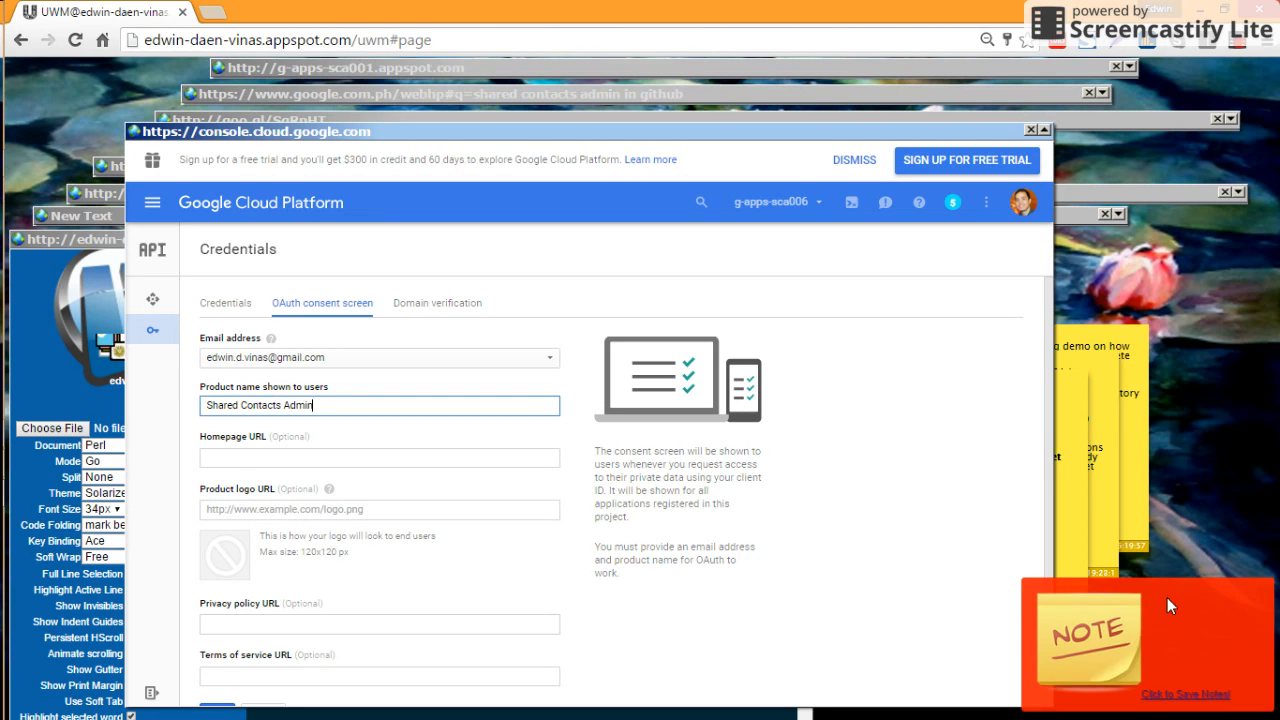
{"action": "left_click", "coordinate": [250, 457]}
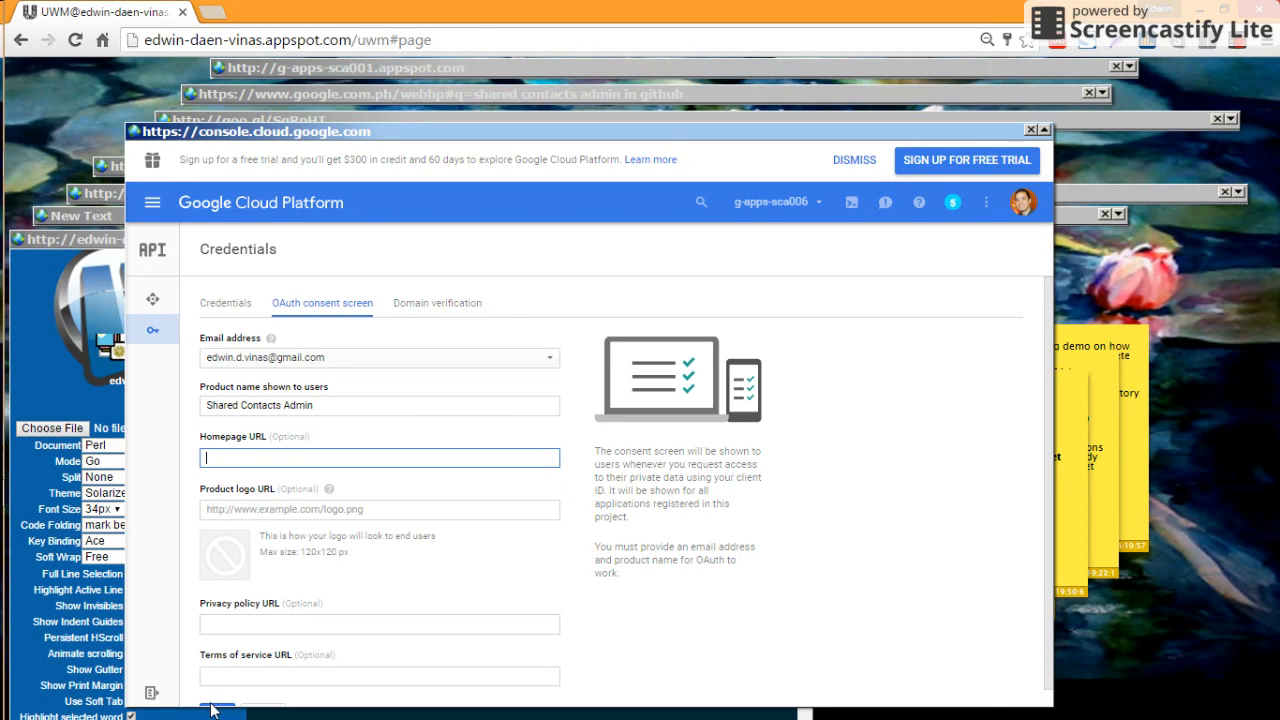
{"action": "left_click_drag", "start_coordinate": [1044, 703], "coordinate": [1052, 710]}
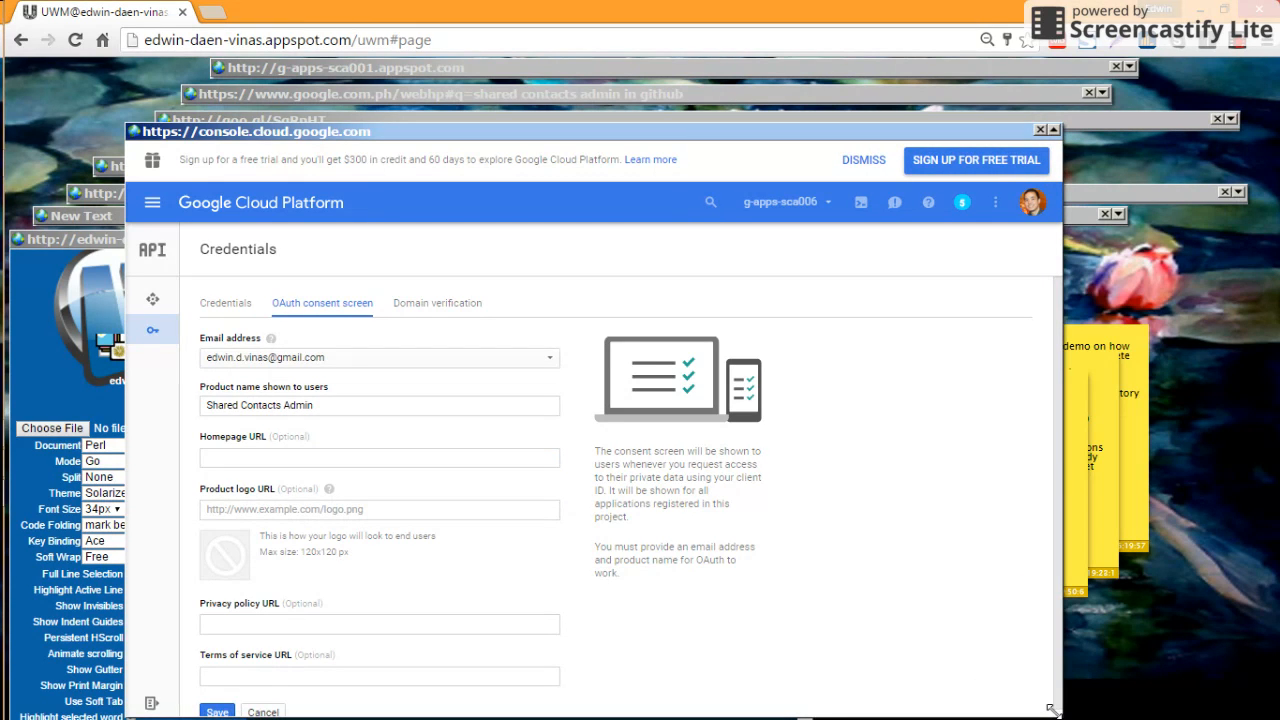
{"action": "left_click", "coordinate": [218, 712]}
{"action": "left_click", "coordinate": [217, 712]}
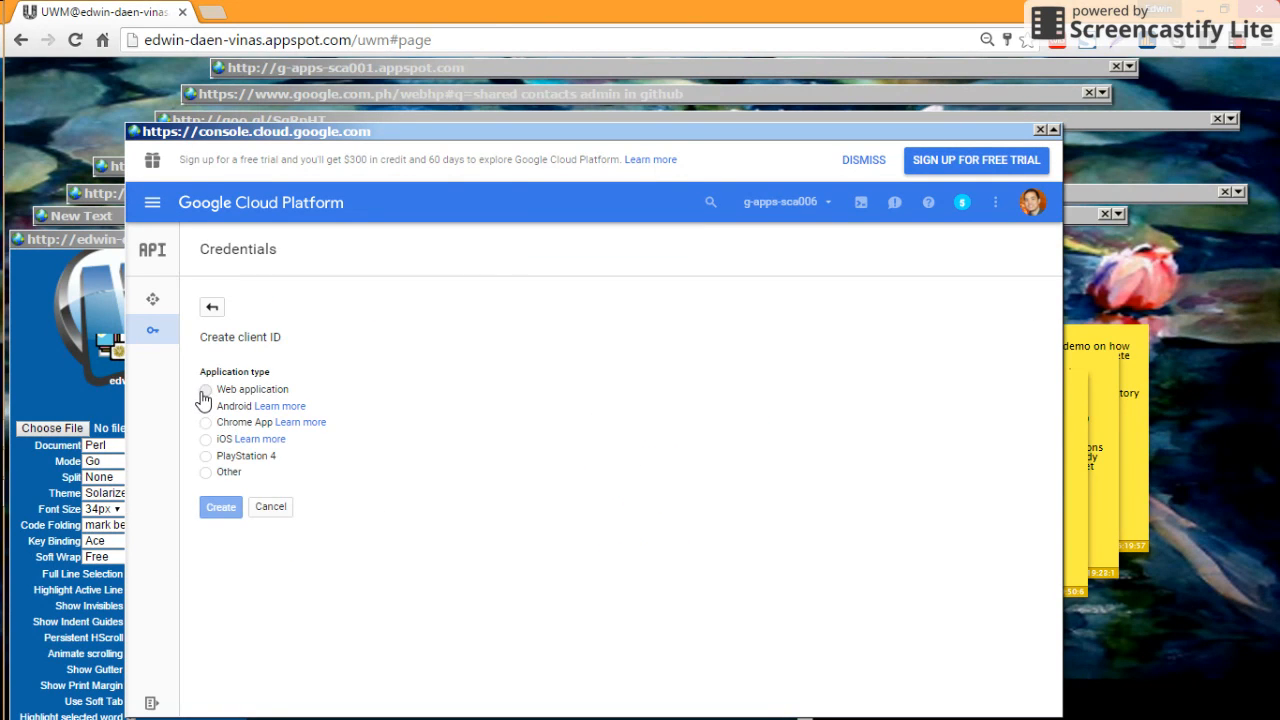
Set the client type to Web application and its name to 'SCA Oauth Client'
{"action": "left_click", "coordinate": [212, 392]}
{"action": "left_click_drag", "start_coordinate": [278, 518], "coordinate": [222, 518]}
{"action": "type", "text": "S"}
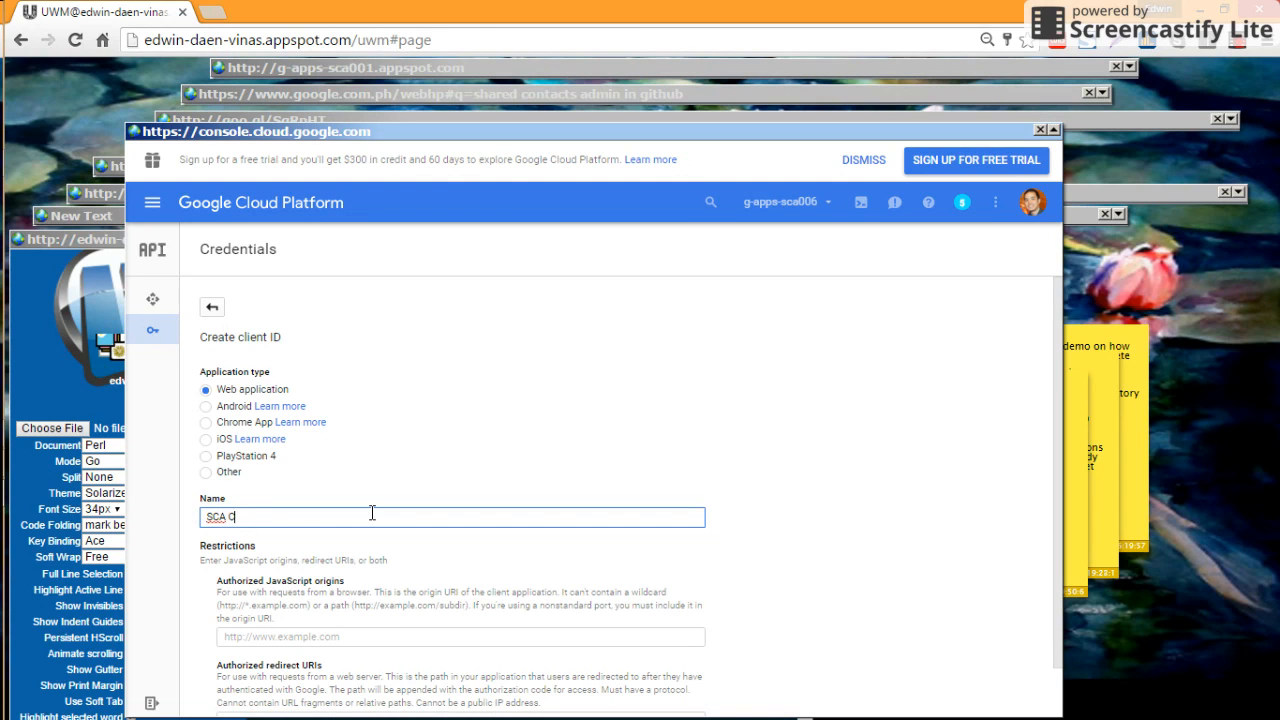
{"action": "type", "text": "CA Oauth Client"}
{"action": "left_click", "coordinate": [855, 512]}
{"action": "scroll", "coordinate": [855, 512], "scroll_direction": "down", "scroll_amount": 1}
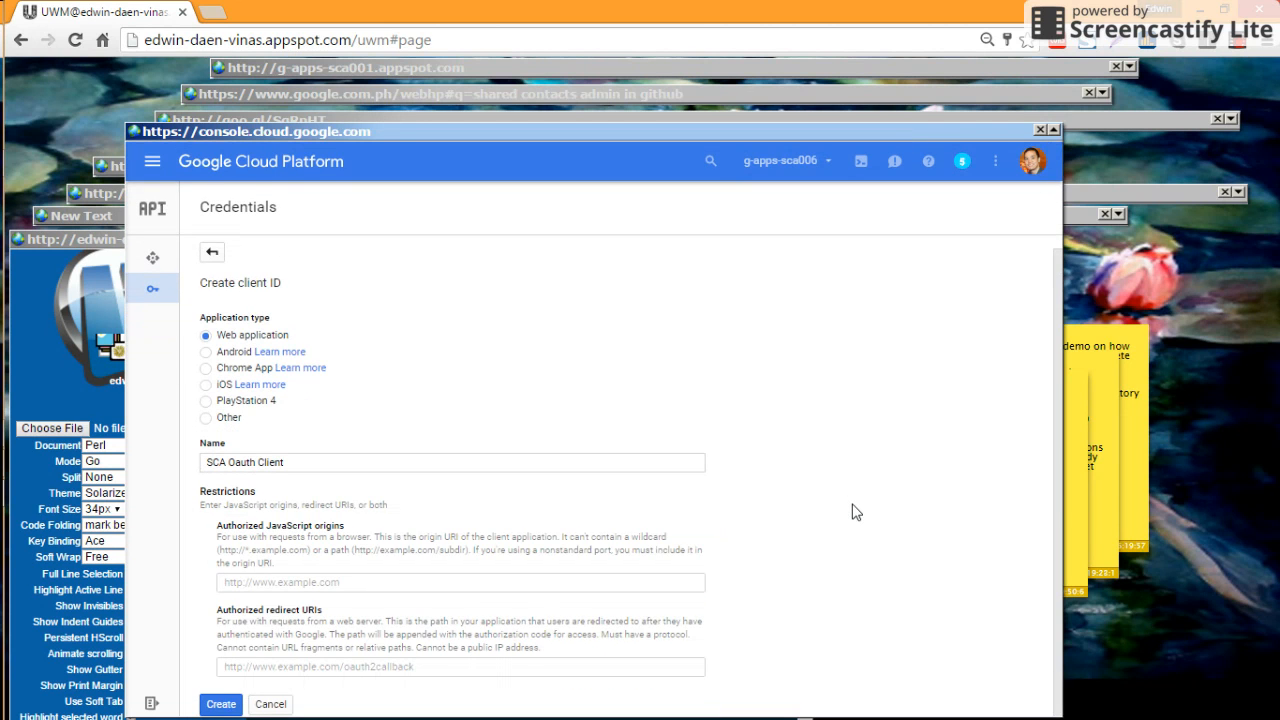
{"action": "left_click", "coordinate": [349, 666]}
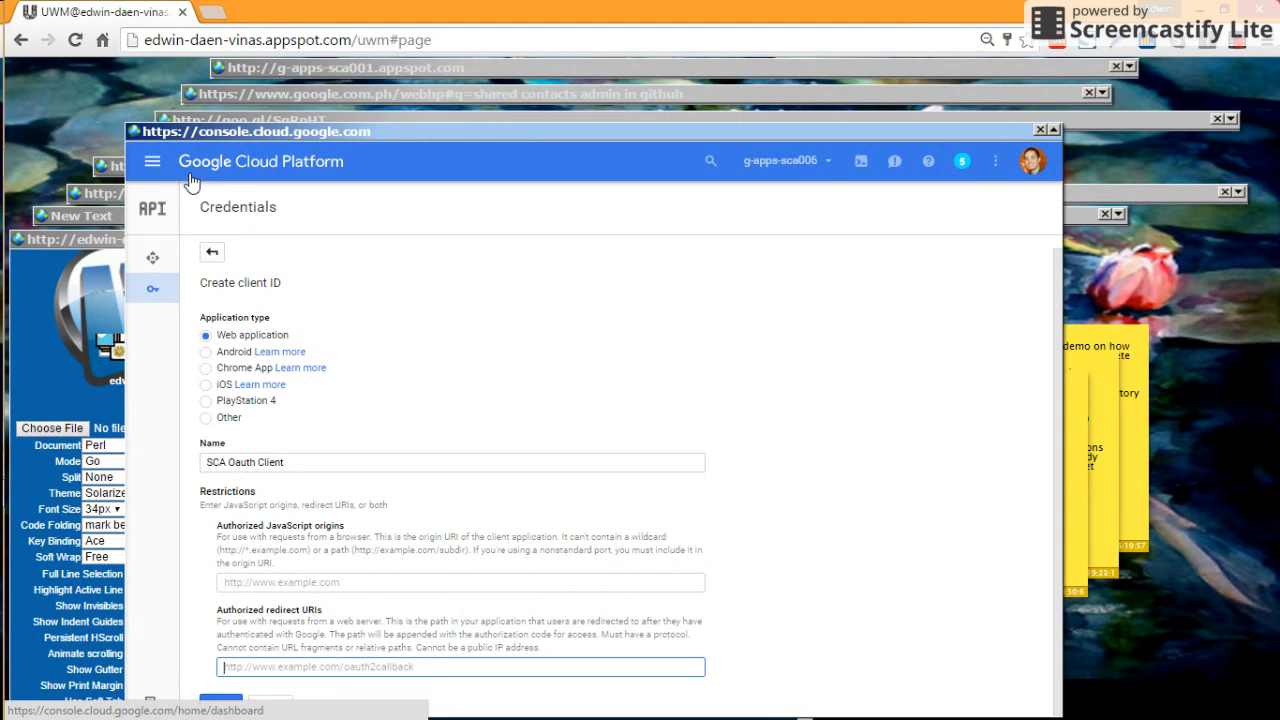
Copy the contacts/export and import/do URLs from the notes into Authorized redirect URIs
{"action": "left_click", "coordinate": [87, 216]}
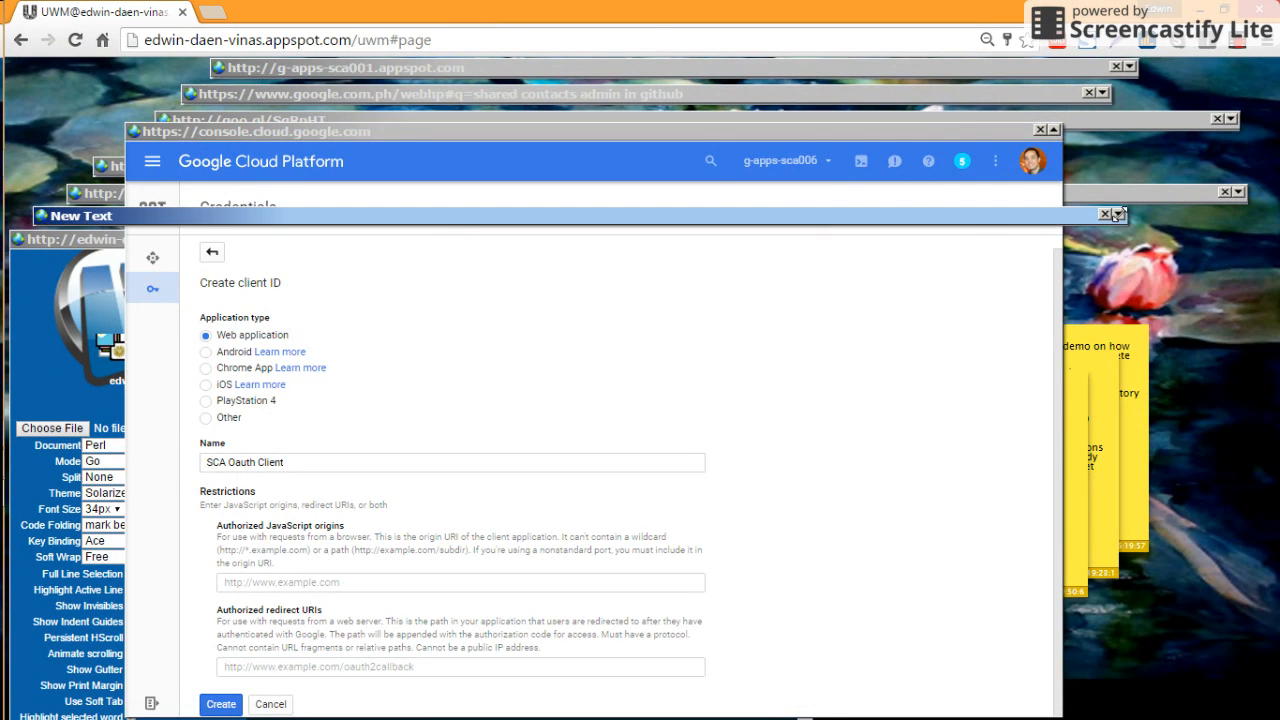
{"action": "left_click", "coordinate": [1118, 214]}
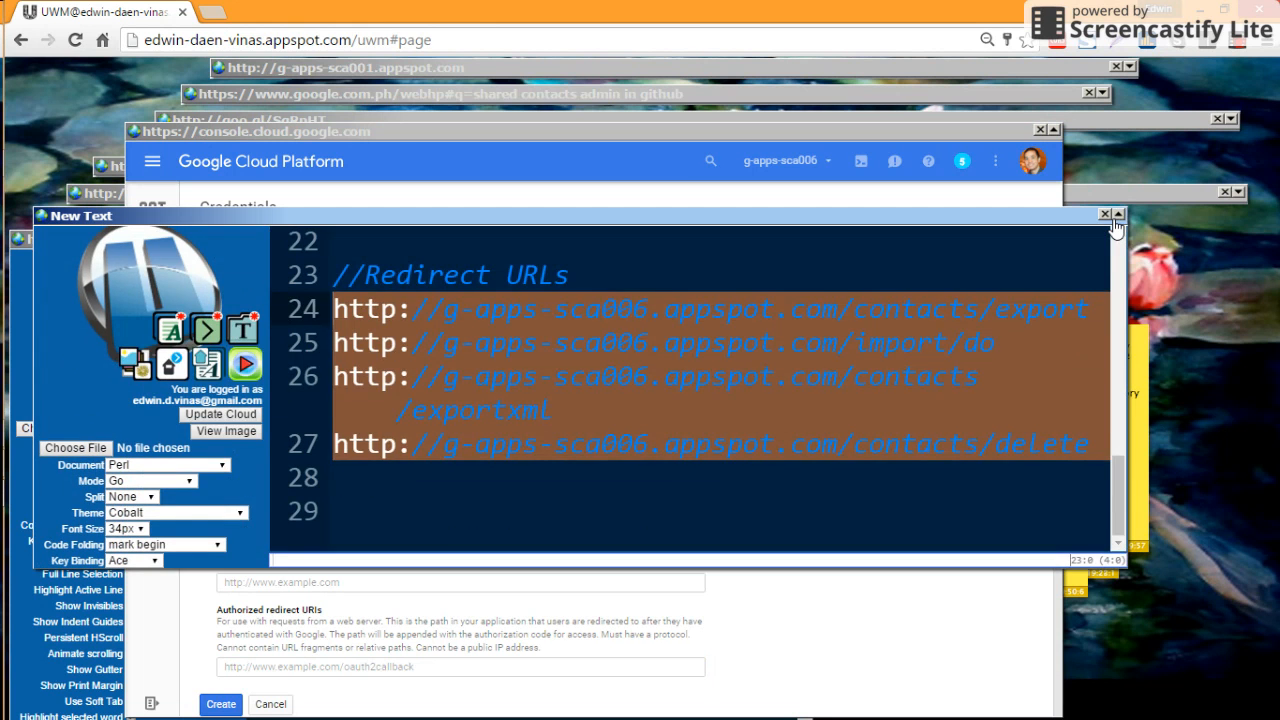
{"action": "left_click", "coordinate": [722, 377]}
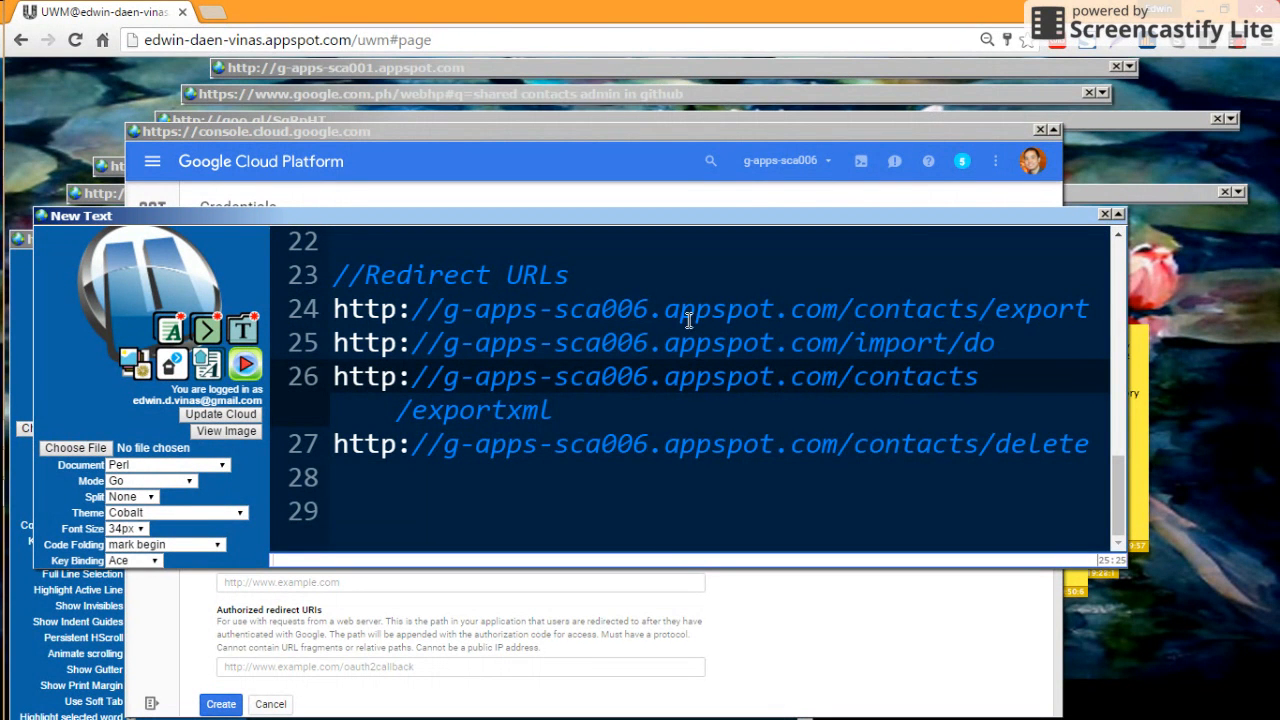
{"action": "left_click_drag", "start_coordinate": [1095, 312], "coordinate": [318, 318]}
{"action": "key", "text": "ctrl+c"}
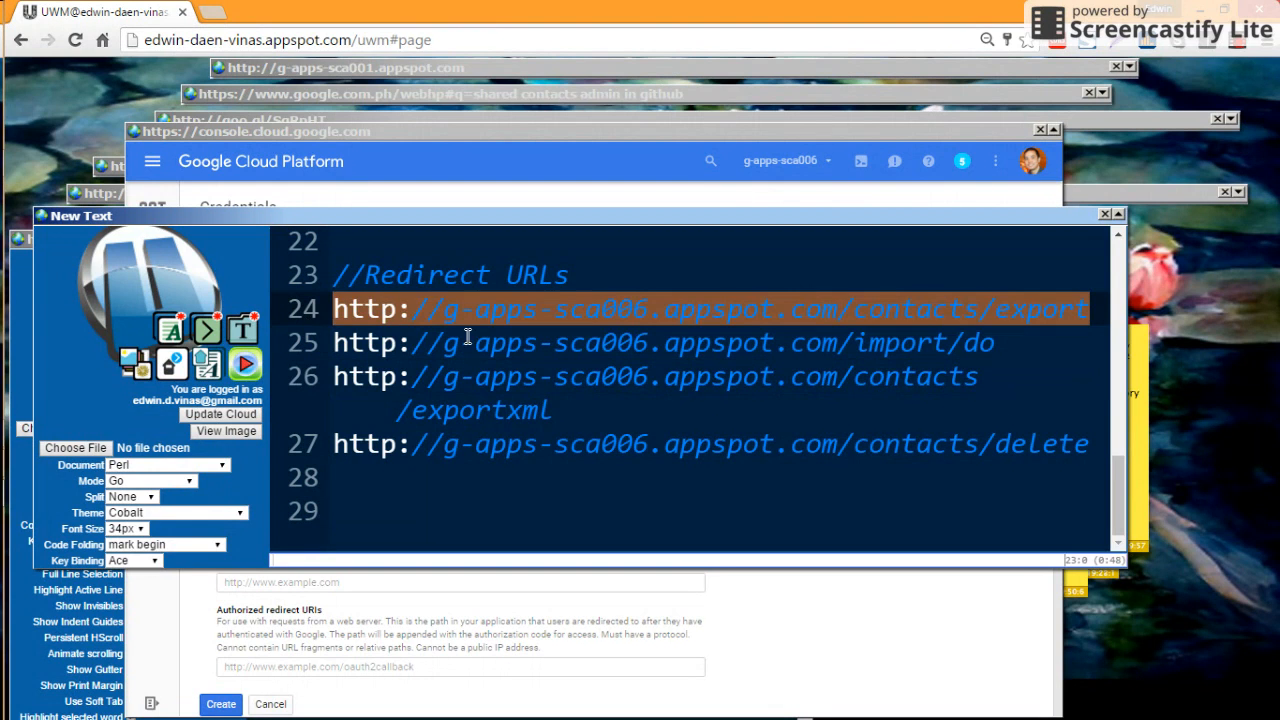
{"action": "left_click", "coordinate": [183, 131]}
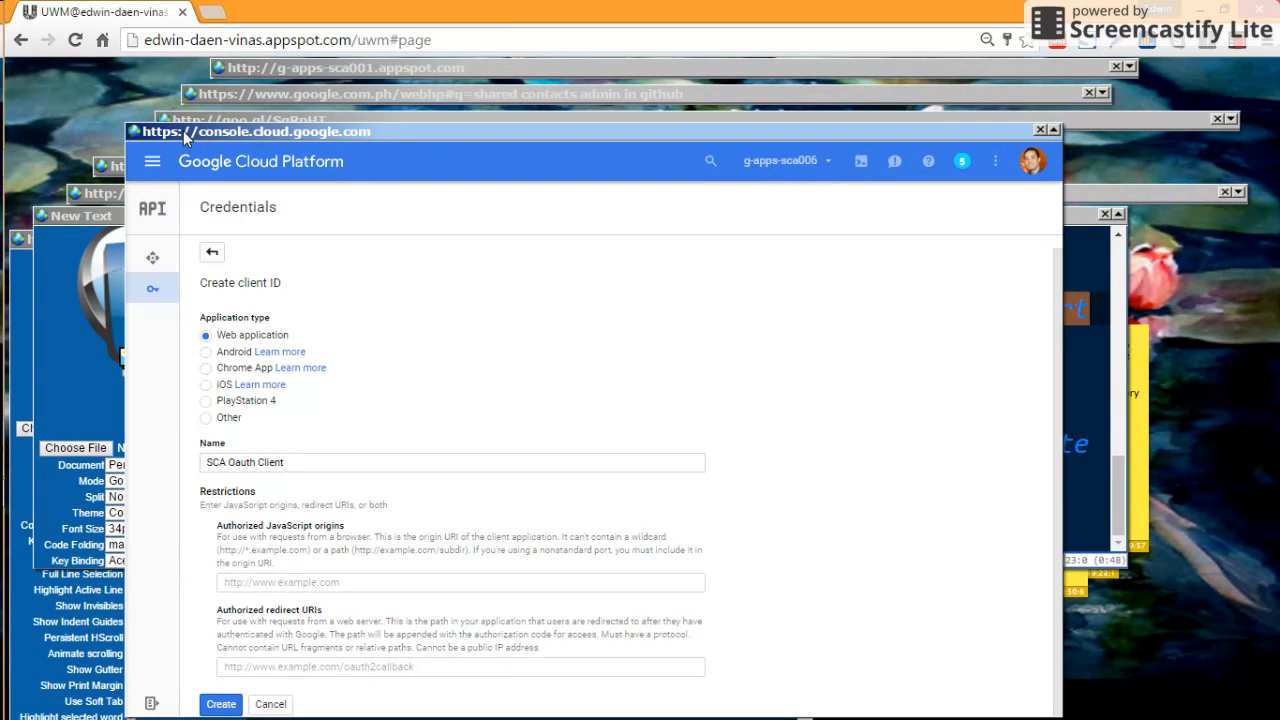
{"action": "left_click", "coordinate": [280, 667]}
{"action": "key", "text": "ctrl+v"}
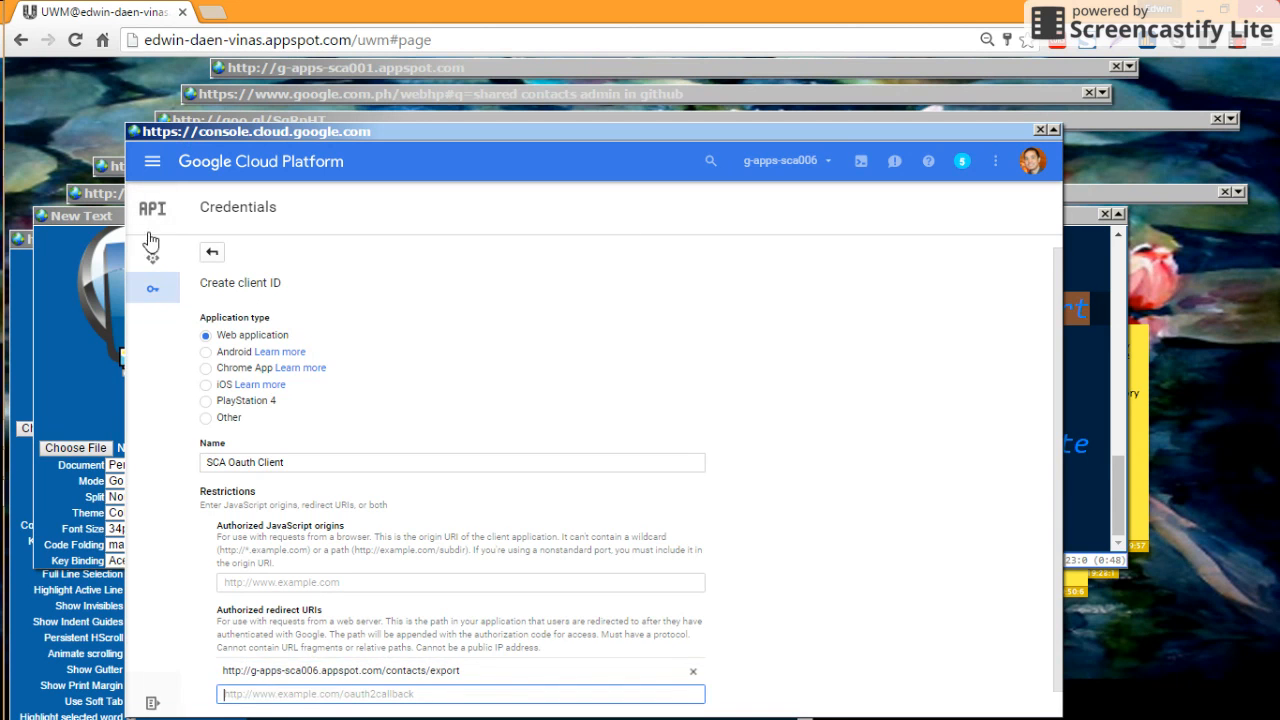
{"action": "left_click", "coordinate": [83, 218]}
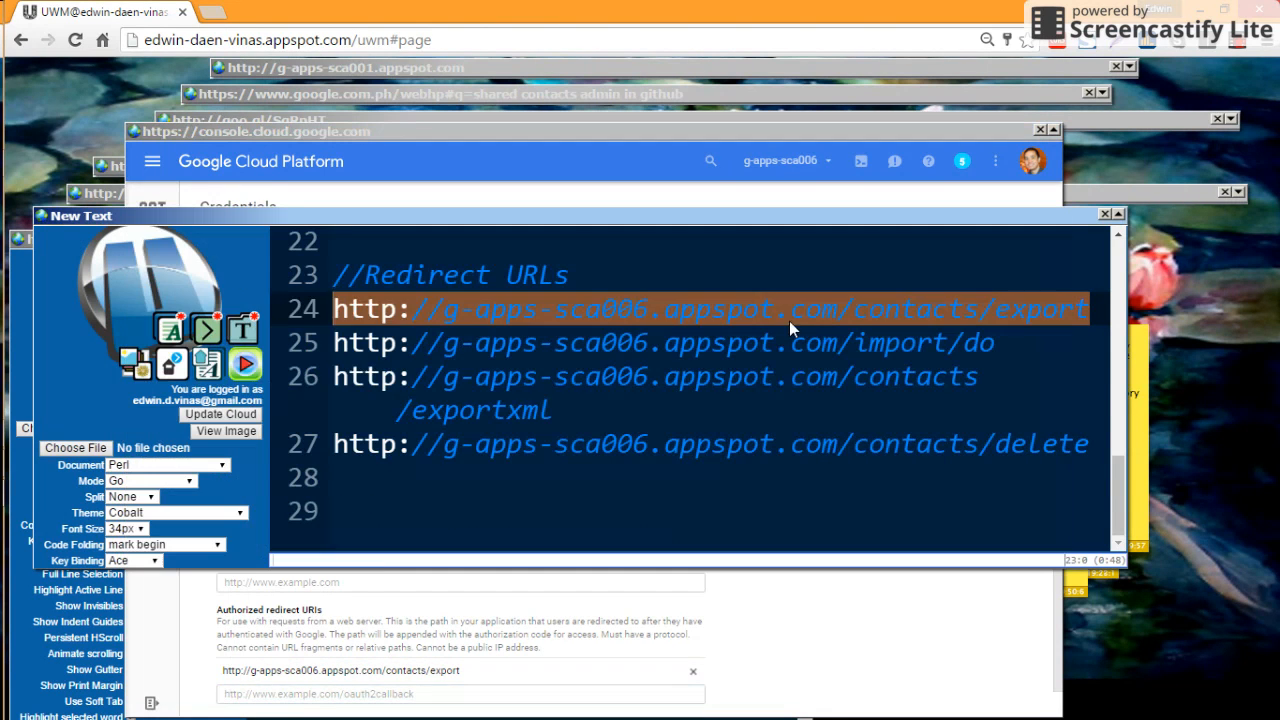
{"action": "left_click_drag", "start_coordinate": [1044, 343], "coordinate": [327, 350]}
{"action": "key", "text": "ctrl+c"}
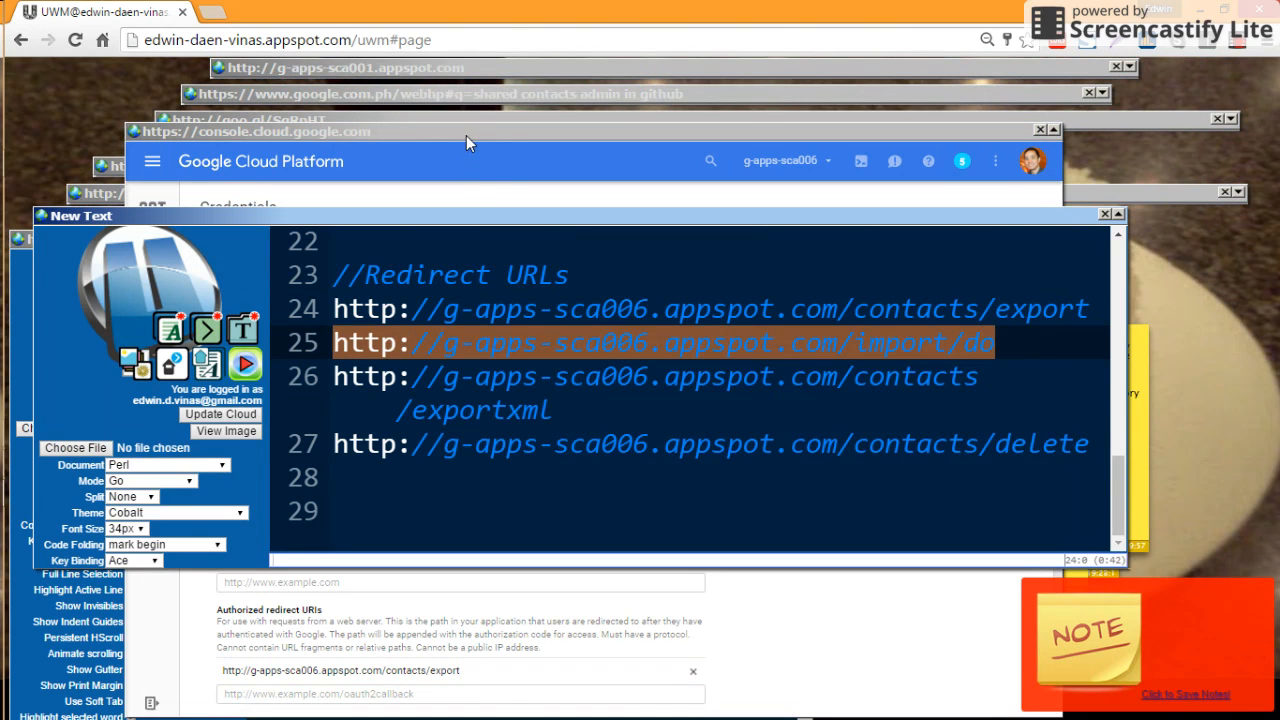
{"action": "left_click", "coordinate": [448, 157]}
{"action": "left_click", "coordinate": [313, 693]}
{"action": "key", "text": "ctrl+v"}
{"action": "key", "text": "Return"}
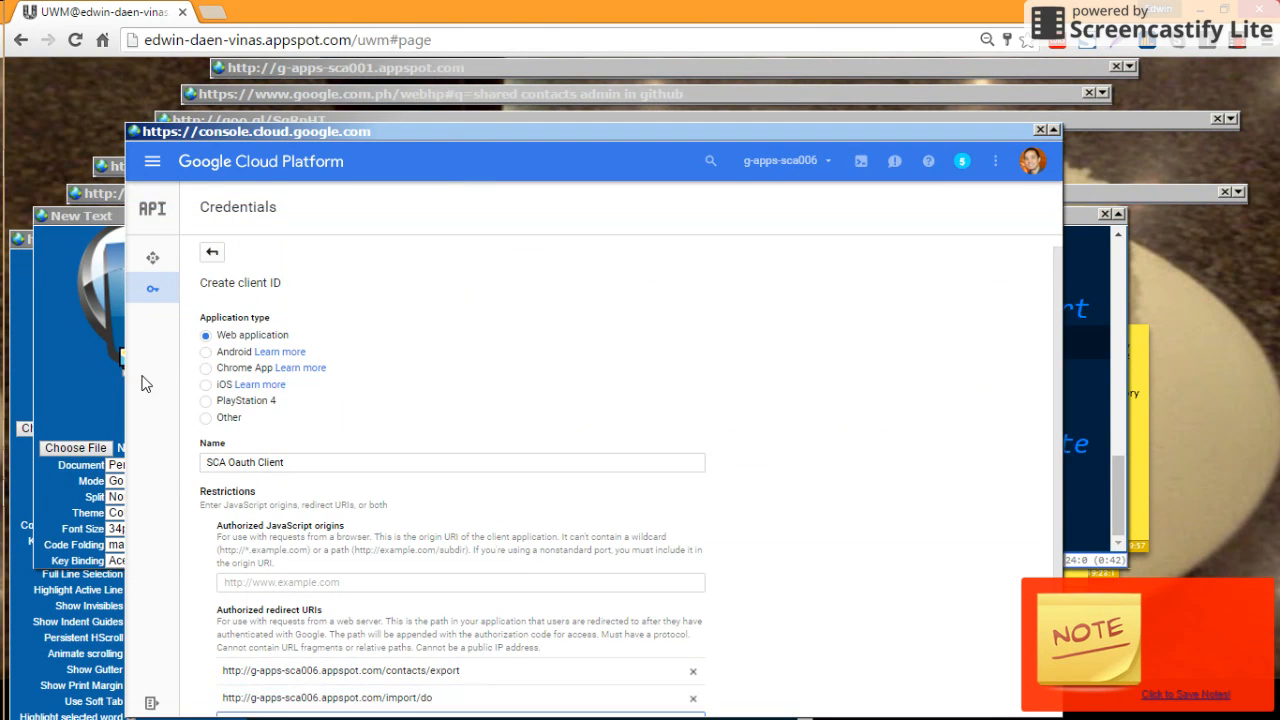
Add the contacts/exportxml and contacts/delete redirect URIs, then create the client
{"action": "left_click", "coordinate": [97, 219]}
{"action": "triple_click", "coordinate": [551, 409]}
{"action": "key", "text": "ctrl+c"}
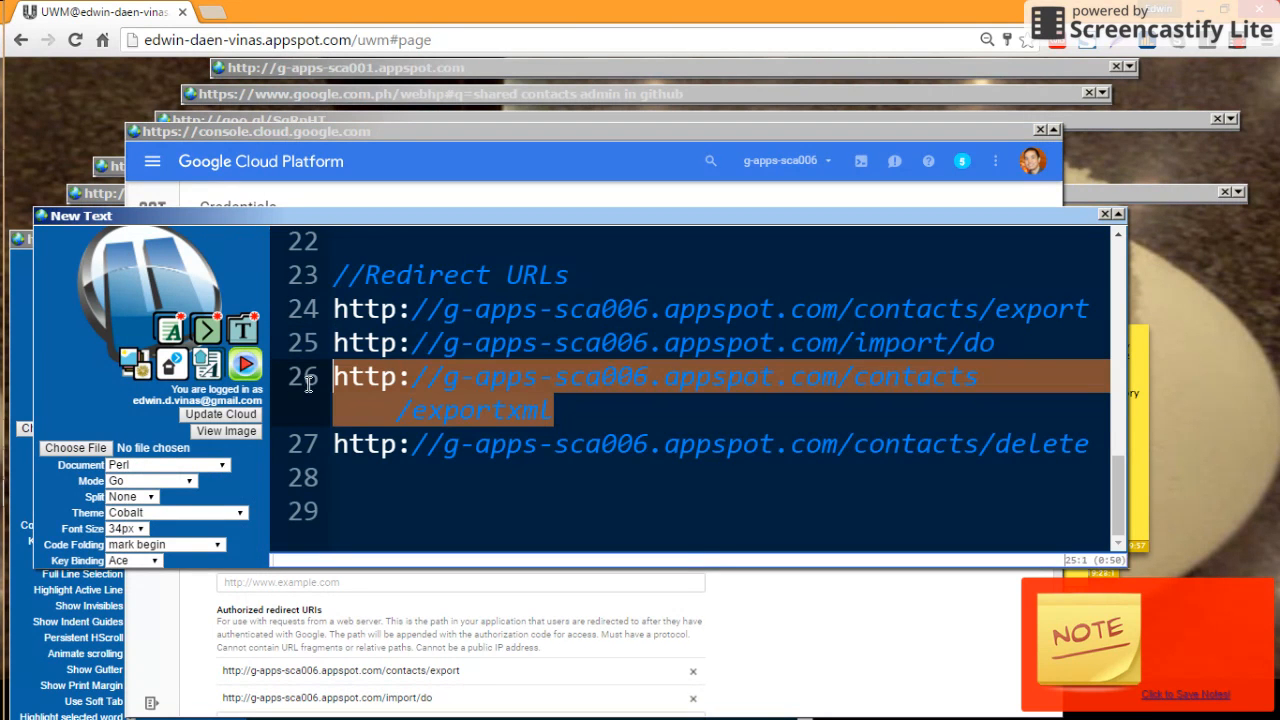
{"action": "left_click", "coordinate": [332, 132]}
{"action": "scroll", "coordinate": [501, 624], "scroll_direction": "down", "scroll_amount": 1}
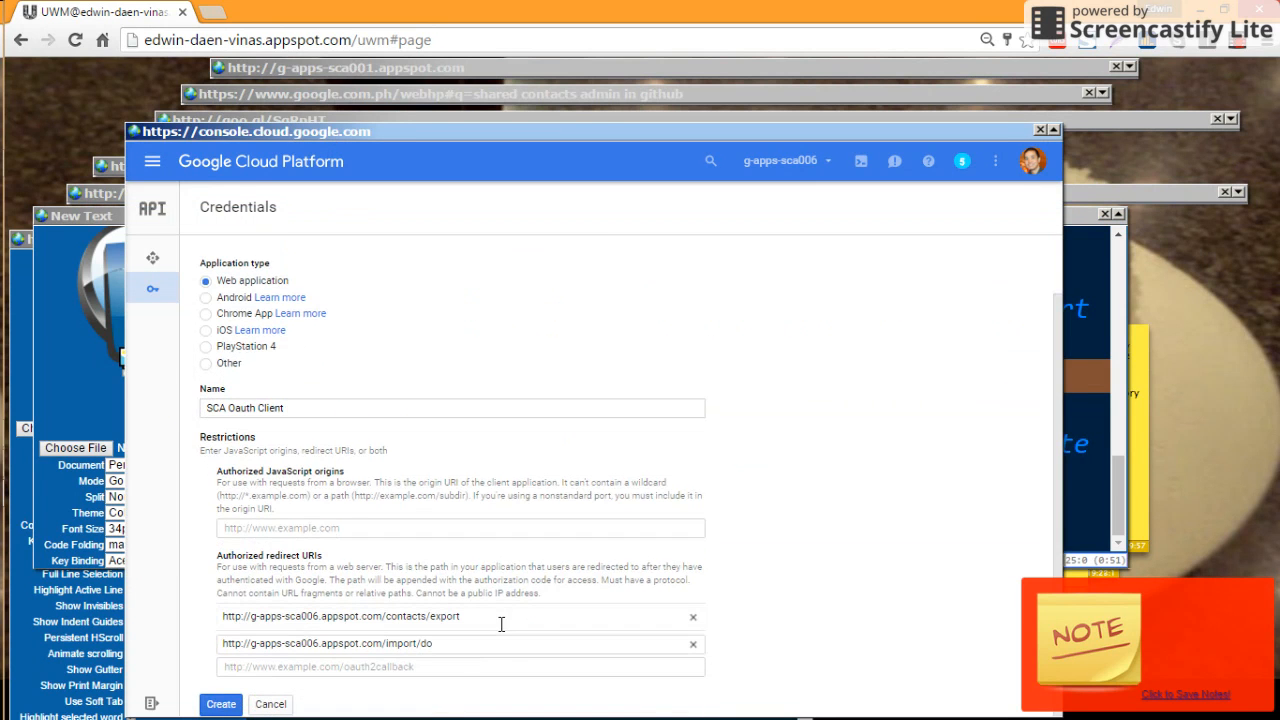
{"action": "left_click", "coordinate": [397, 670]}
{"action": "key", "text": "ctrl+v"}
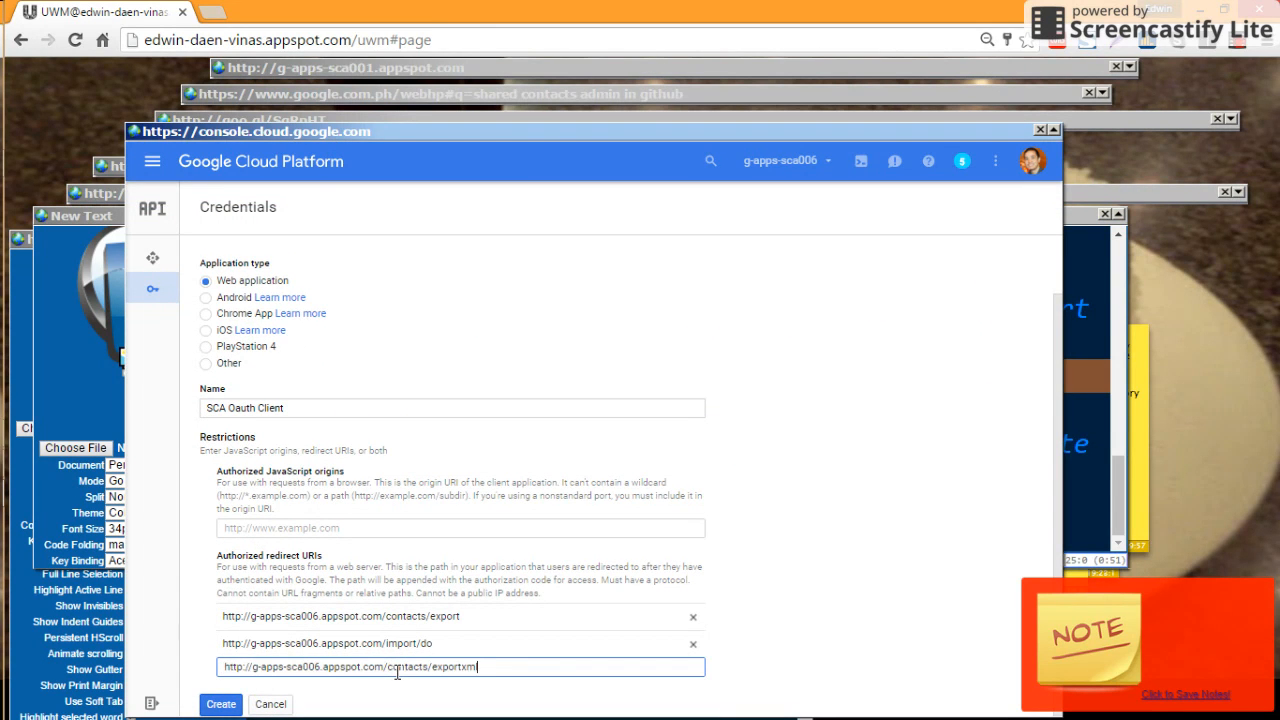
{"action": "left_click", "coordinate": [99, 216]}
{"action": "left_click", "coordinate": [647, 432]}
{"action": "left_click_drag", "start_coordinate": [1089, 443], "coordinate": [336, 441]}
{"action": "key", "text": "ctrl+c"}
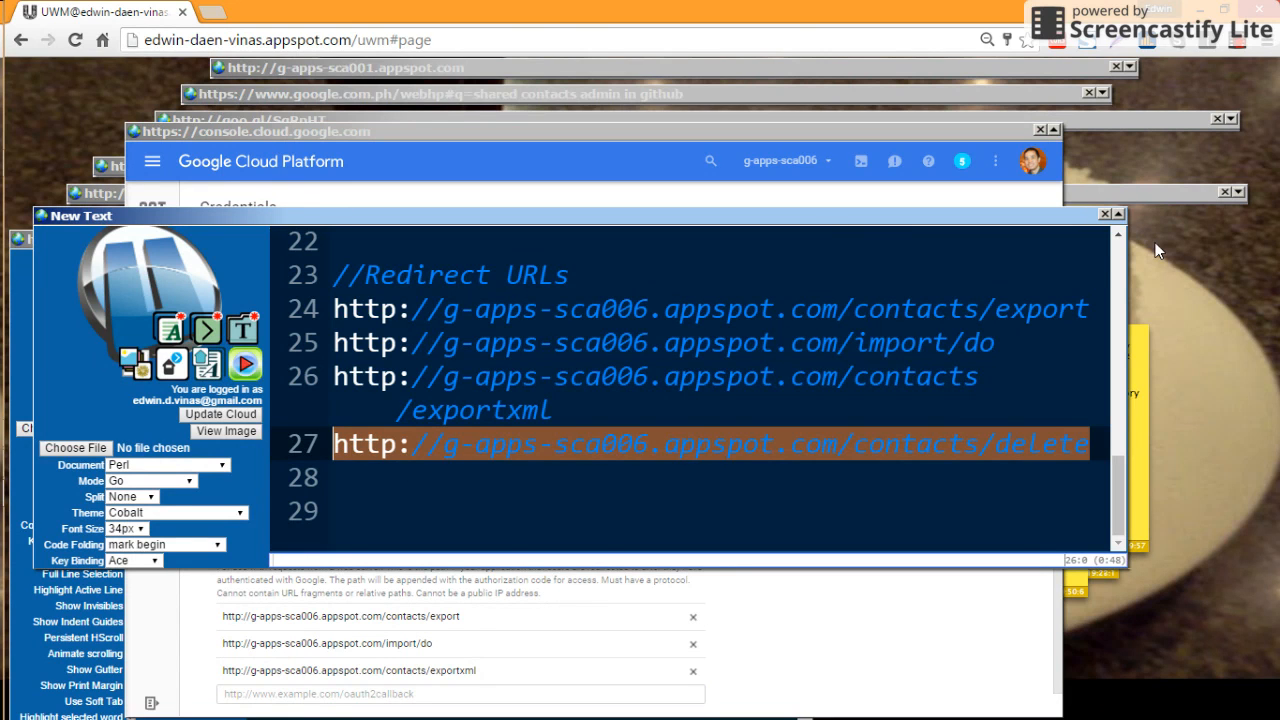
{"action": "left_click", "coordinate": [1118, 214]}
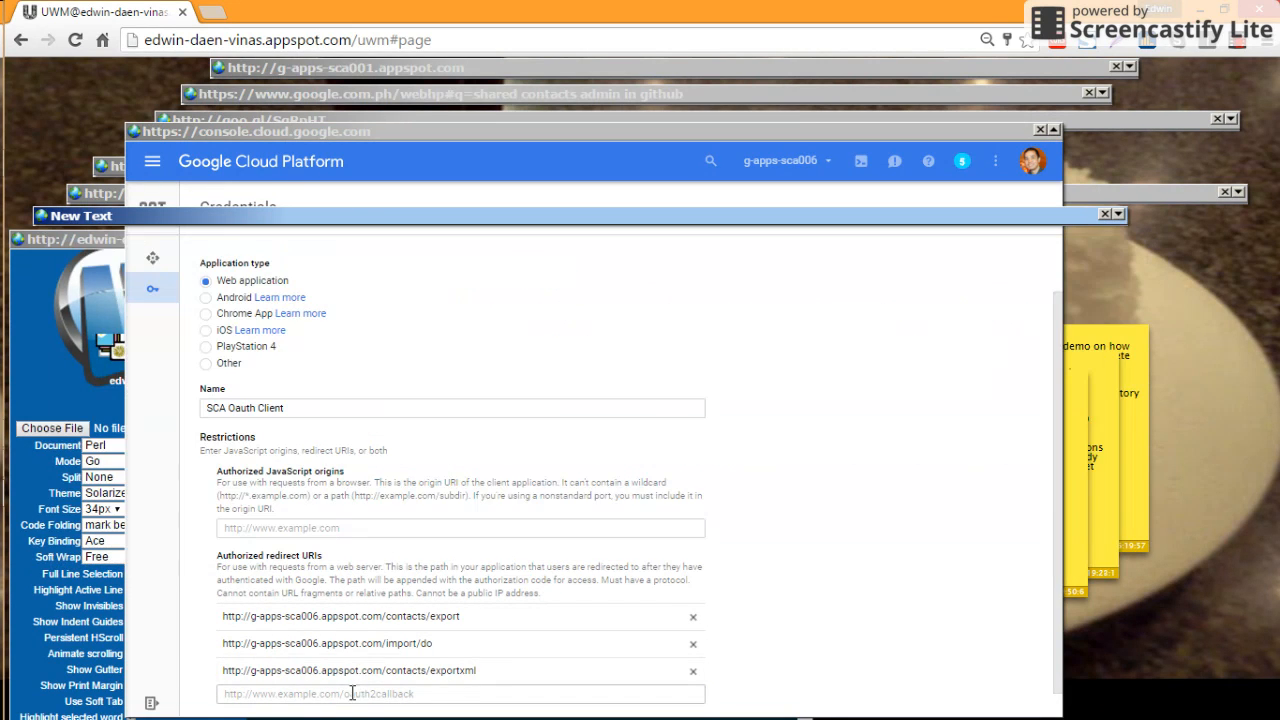
{"action": "key", "text": "ctrl+v"}
{"action": "scroll", "coordinate": [853, 378], "scroll_direction": "down", "scroll_amount": 1}
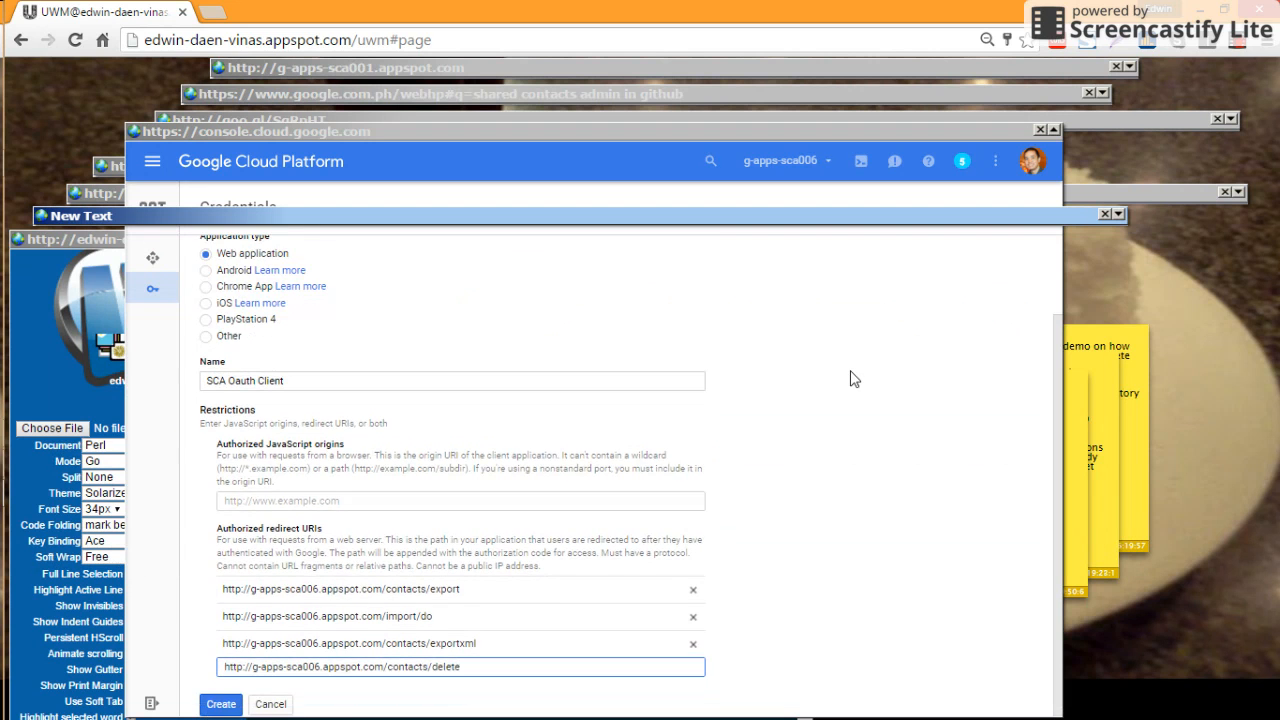
{"action": "left_click", "coordinate": [225, 706]}
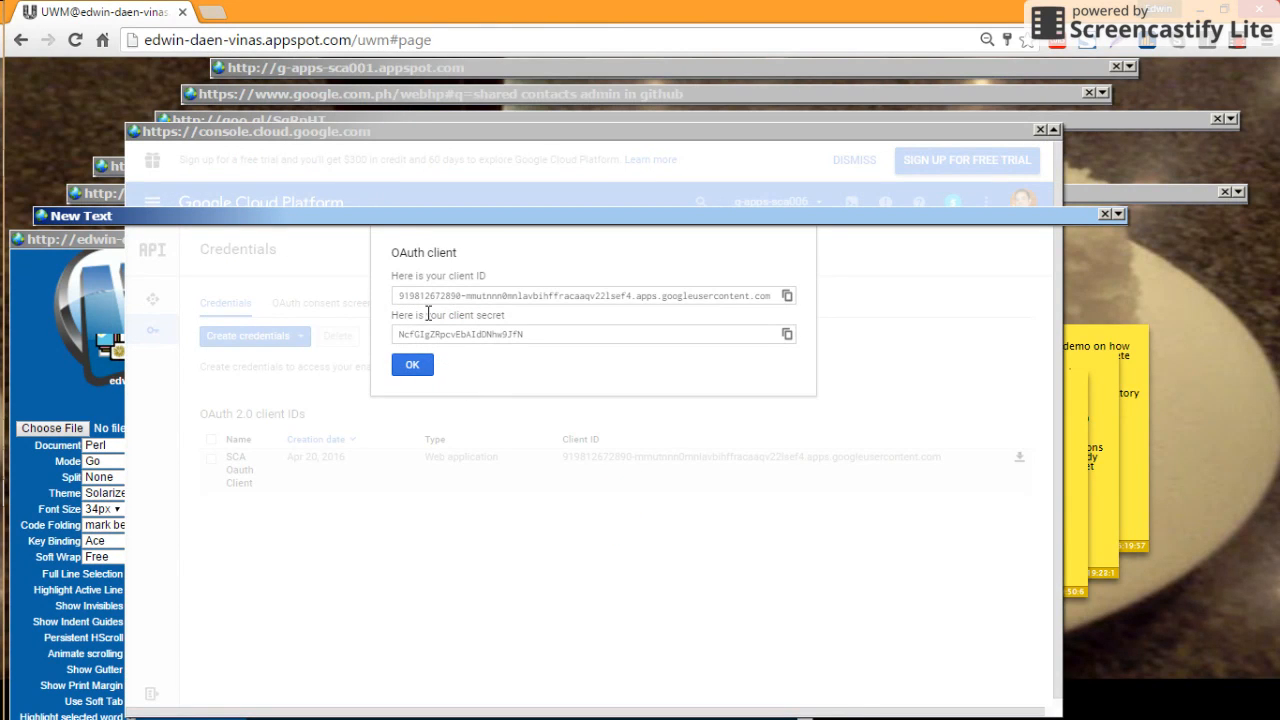
Dismiss the SCA Oauth Client ID-and-secret notice and collapse the console window
{"action": "left_click", "coordinate": [415, 368]}
{"action": "left_click", "coordinate": [413, 365]}
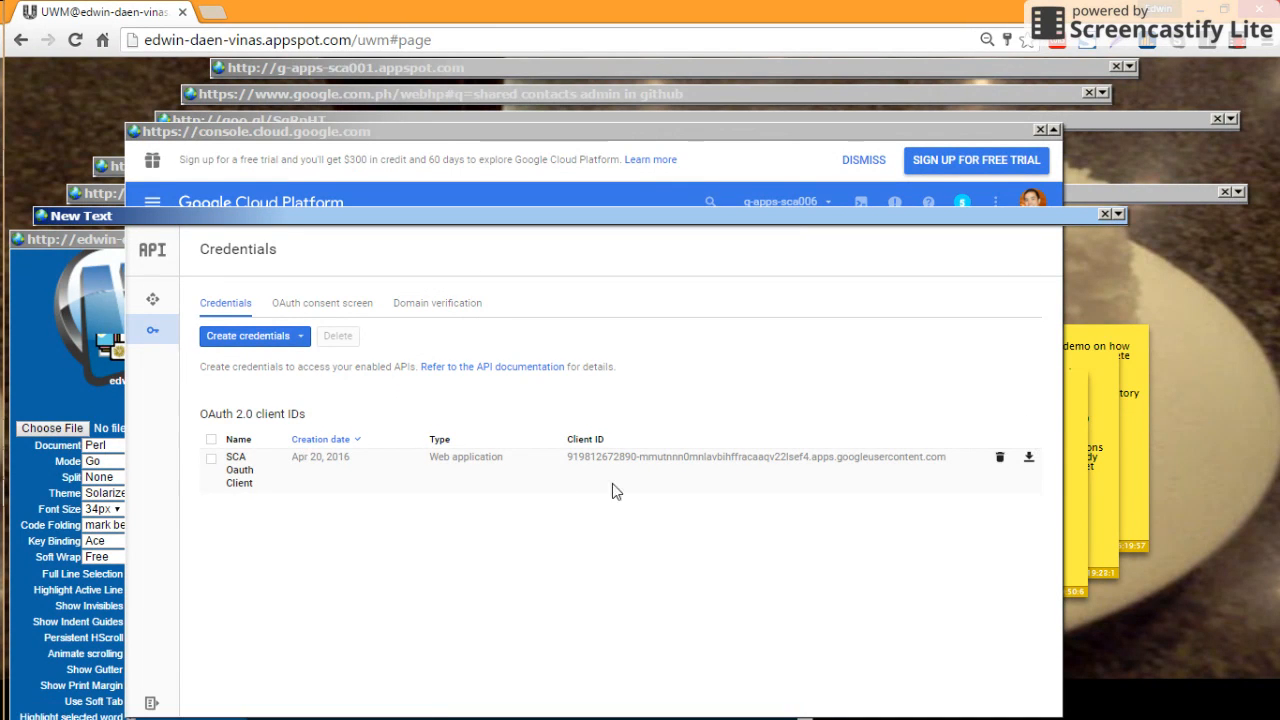
{"action": "left_click", "coordinate": [1050, 138]}
{"action": "left_click", "coordinate": [1053, 132]}
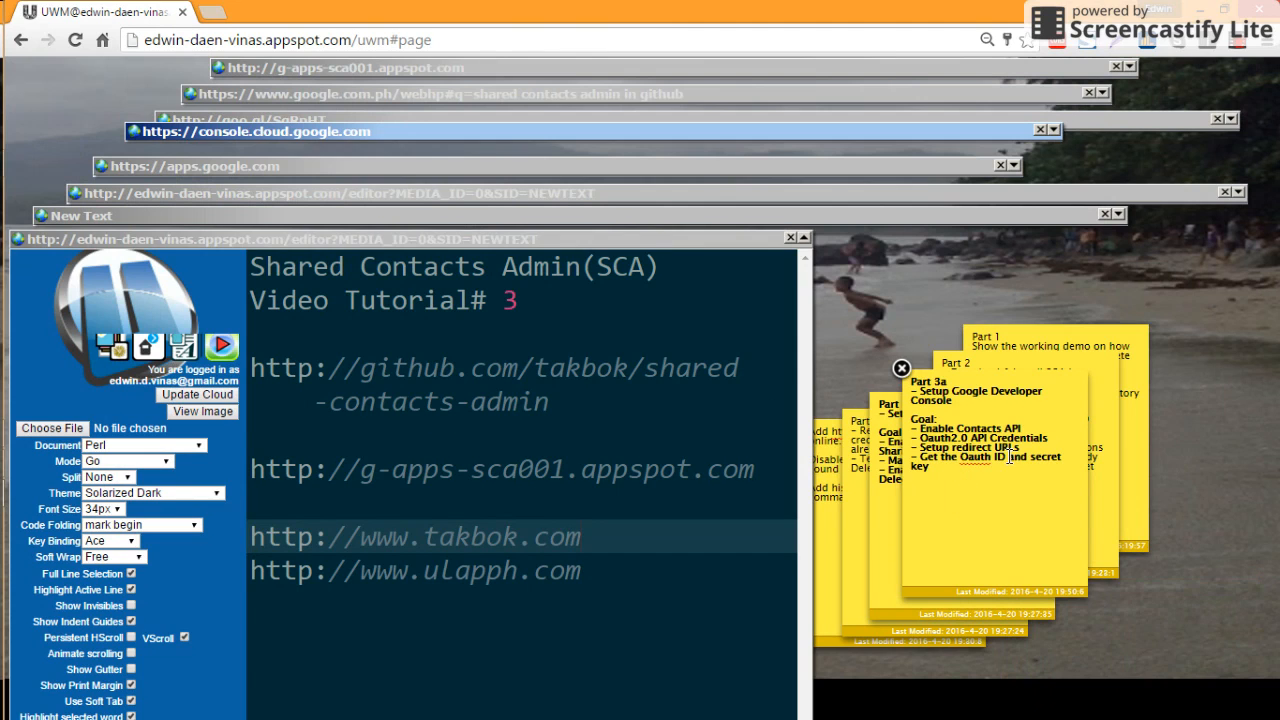
In Git Bash, list the SCA folder, cd into demo and open oauth.go in Vim
{"action": "left_click", "coordinate": [803, 237]}
{"action": "mouse_move", "coordinate": [4, 388]}
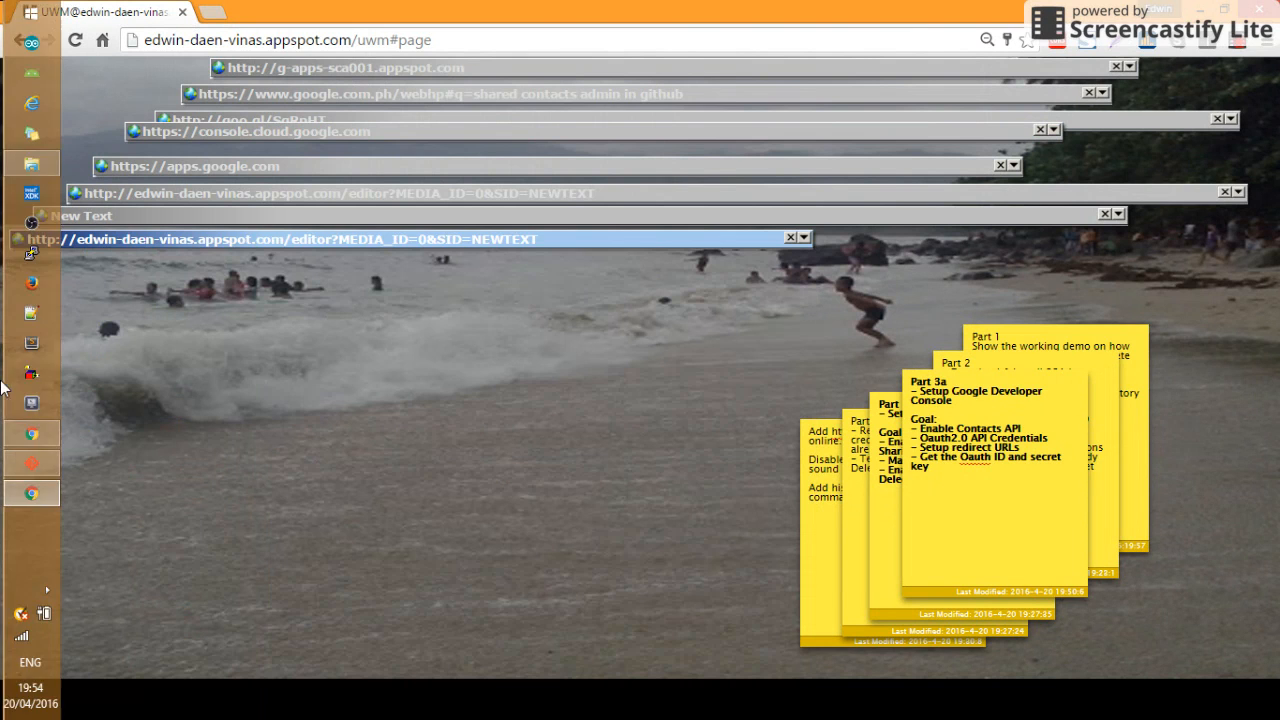
{"action": "left_click", "coordinate": [32, 466]}
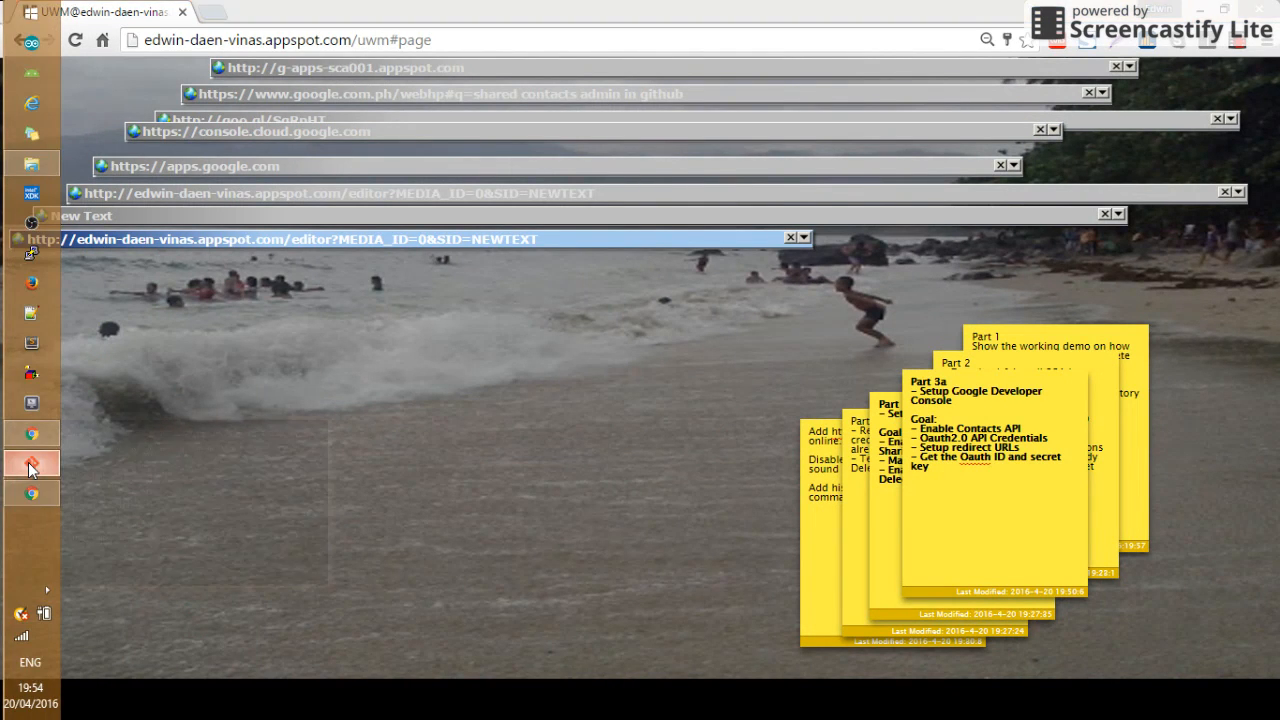
{"action": "type", "text": "ls"}
{"action": "key", "text": "Return"}
{"action": "type", "text": "cd dem"}
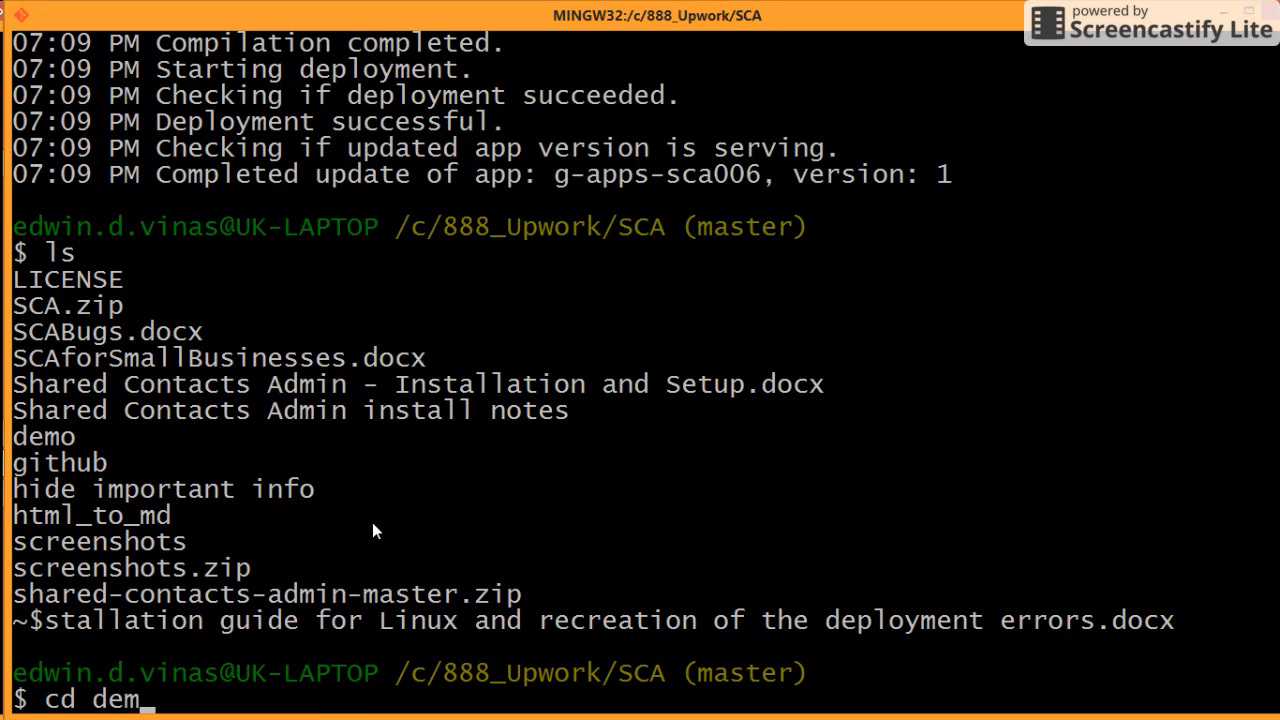
{"action": "type", "text": "o"}
{"action": "key", "text": "Return"}
{"action": "type", "text": "ls"}
{"action": "key", "text": "Return"}
{"action": "type", "text": "vim"}
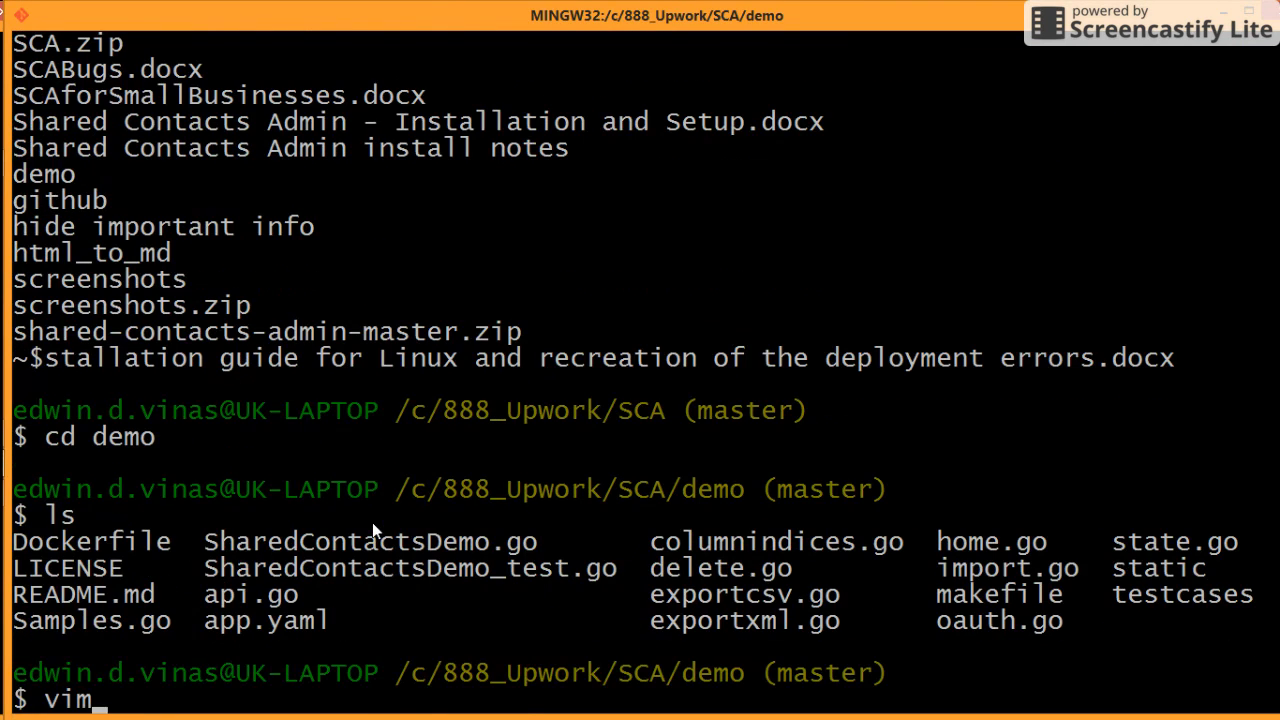
{"action": "type", "text": " oa"}
{"action": "key", "text": "Tab"}
{"action": "key", "text": "Return"}
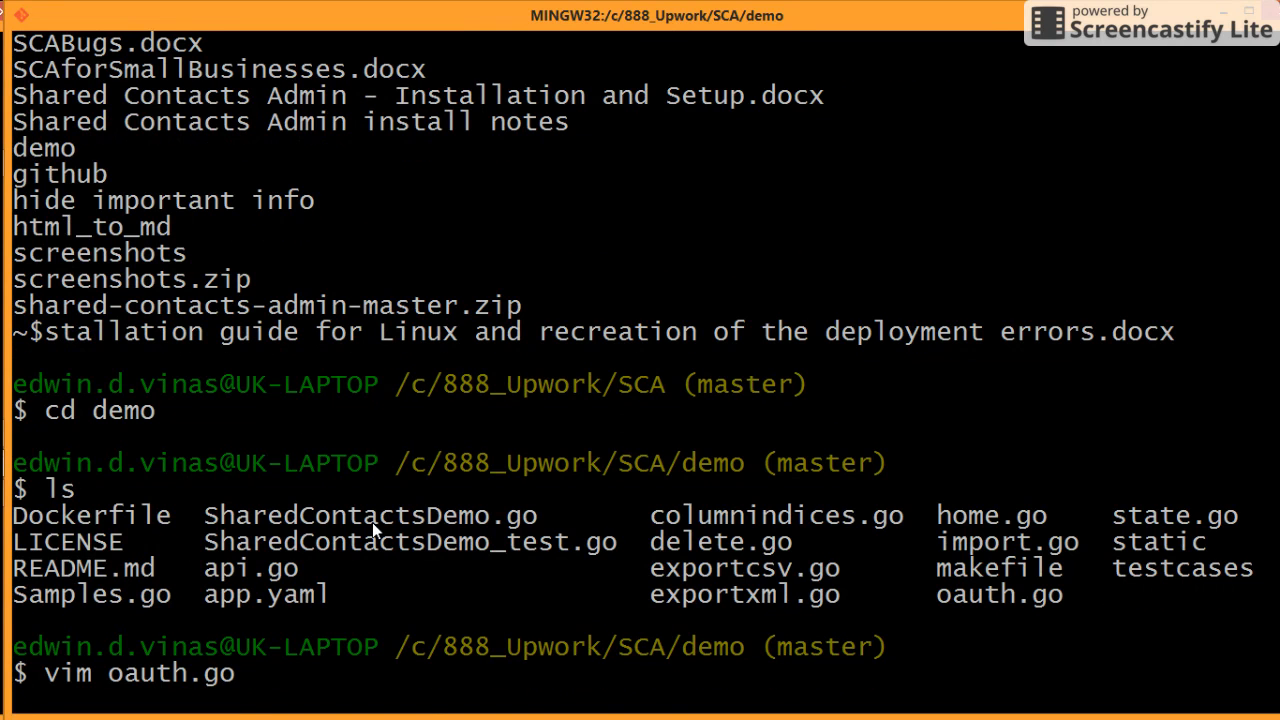
Delete the ClientID placeholder question marks, leaving an empty string ready for input
{"action": "key", "text": "j"}
{"action": "key", "text": "j"}
{"action": "key", "text": "j"}
{"action": "key", "text": "j"}
{"action": "key", "text": "j"}
{"action": "key", "text": "j"}
{"action": "key", "text": "j"}
{"action": "key", "text": "j"}
{"action": "key", "text": "j"}
{"action": "key", "text": "j"}
{"action": "key", "text": "j"}
{"action": "key", "text": "j"}
{"action": "key", "text": "j"}
{"action": "key", "text": "j"}
{"action": "key", "text": "j"}
{"action": "key", "text": "j"}
{"action": "key", "text": "j"}
{"action": "key", "text": "j"}
{"action": "key", "text": "j"}
{"action": "key", "text": "j"}
{"action": "key", "text": "j"}
{"action": "key", "text": "j"}
{"action": "key", "text": "j"}
{"action": "key", "text": "j"}
{"action": "key", "text": "k"}
{"action": "key", "text": "k"}
{"action": "key", "text": "k"}
{"action": "key", "text": "k"}
{"action": "key", "text": "k"}
{"action": "key", "text": "k"}
{"action": "key", "text": "w"}
{"action": "key", "text": "w"}
{"action": "key", "text": "l"}
{"action": "key", "text": "l"}
{"action": "key", "text": "l"}
{"action": "key", "text": "l"}
{"action": "key", "text": "l"}
{"action": "key", "text": "l"}
{"action": "key", "text": "l"}
{"action": "key", "text": "l"}
{"action": "key", "text": "x"}
{"action": "key", "text": "x"}
{"action": "key", "text": "x"}
{"action": "key", "text": "x"}
{"action": "key", "text": "x"}
{"action": "key", "text": "x"}
{"action": "key", "text": "x"}
{"action": "key", "text": "x"}
{"action": "key", "text": "x"}
{"action": "key", "text": "x"}
{"action": "key", "text": "x"}
{"action": "key", "text": "x"}
{"action": "key", "text": "x"}
{"action": "key", "text": "x"}
{"action": "key", "text": "x"}
{"action": "key", "text": "x"}
{"action": "key", "text": "x"}
{"action": "key", "text": "x"}
{"action": "key", "text": "x"}
{"action": "key", "text": "x"}
{"action": "key", "text": "x"}
{"action": "key", "text": "x"}
{"action": "key", "text": "x"}
{"action": "key", "text": "x"}
{"action": "key", "text": "x"}
{"action": "key", "text": "x"}
{"action": "key", "text": "x"}
{"action": "key", "text": "x"}
{"action": "key", "text": "x"}
{"action": "key", "text": "x"}
{"action": "key", "text": "x"}
{"action": "key", "text": "x"}
{"action": "key", "text": "x"}
{"action": "key", "text": "x"}
{"action": "key", "text": "x"}
{"action": "key", "text": "x"}
{"action": "key", "text": "x"}
{"action": "key", "text": "x"}
{"action": "key", "text": "x"}
{"action": "key", "text": "x"}
{"action": "key", "text": "x"}
{"action": "key", "text": "x"}
{"action": "key", "text": "x"}
{"action": "key", "text": "i"}
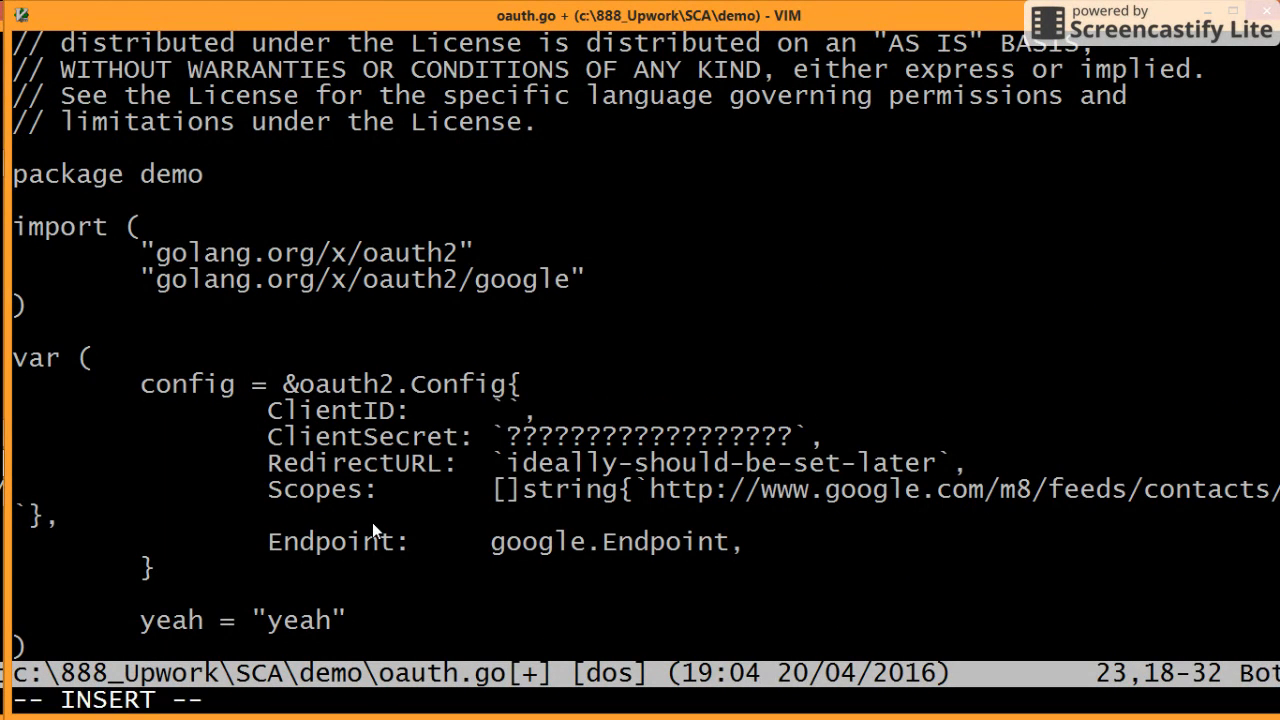
Copy SCA Oauth Client's Client ID from the console and paste it into ClientID in oauth.go
{"action": "key", "text": "alt+Tab"}
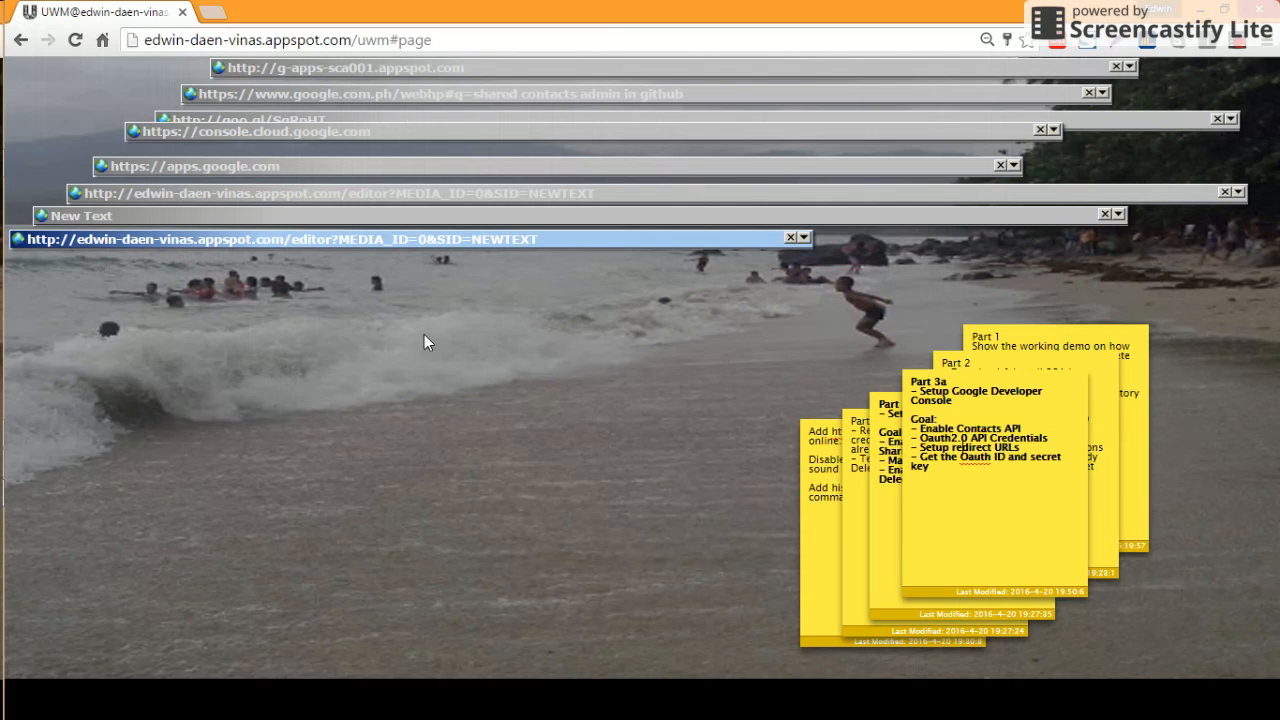
{"action": "left_click", "coordinate": [334, 133]}
{"action": "left_click", "coordinate": [1053, 129]}
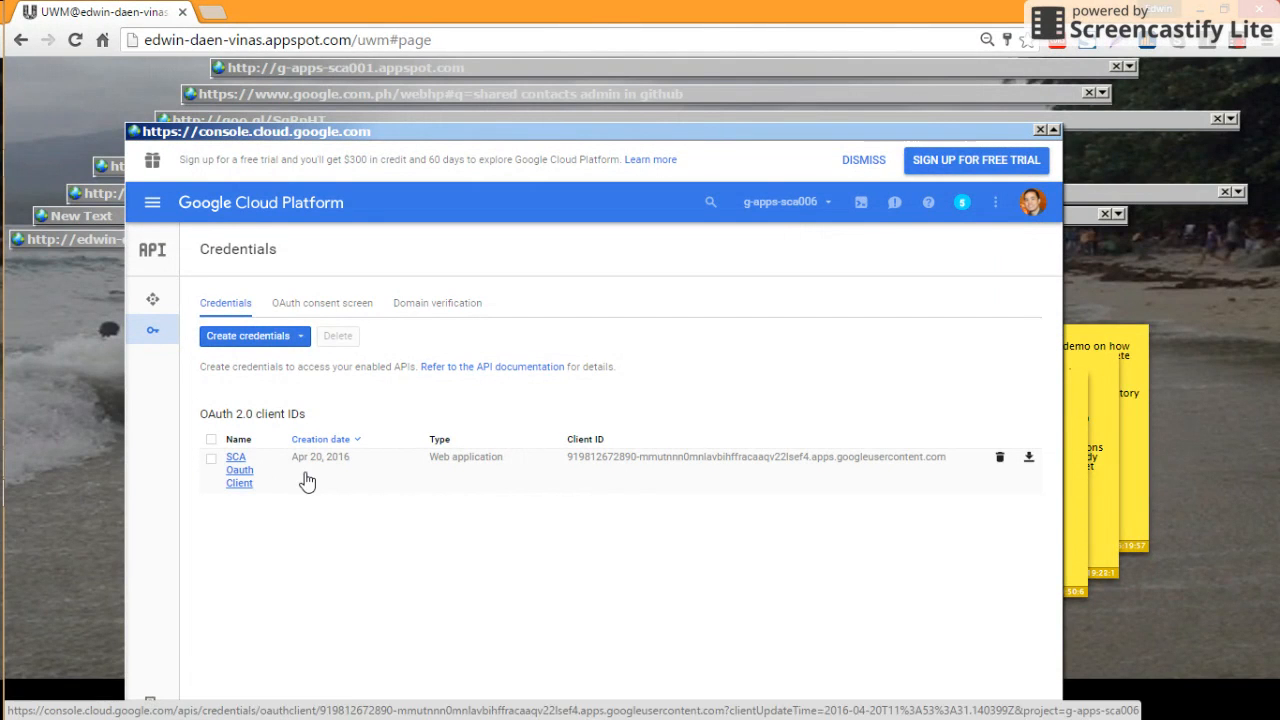
{"action": "left_click", "coordinate": [300, 475]}
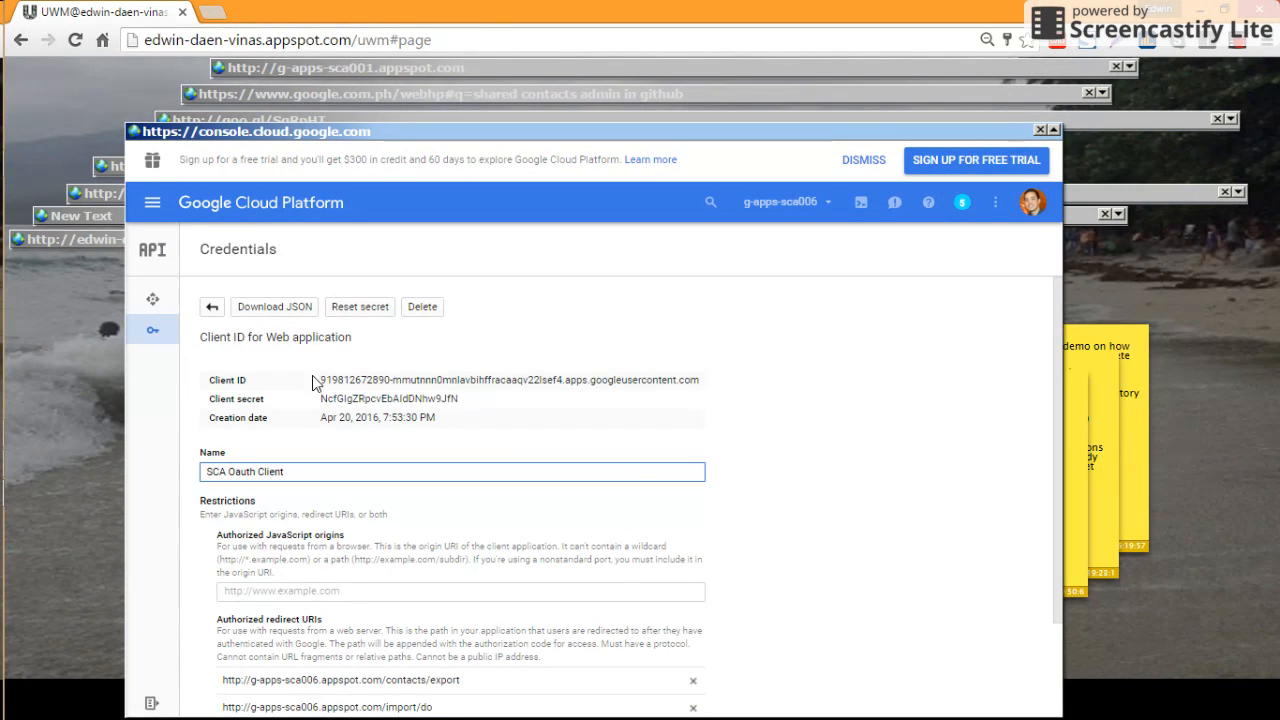
{"action": "triple_click", "coordinate": [349, 383]}
{"action": "key", "text": "ctrl+c"}
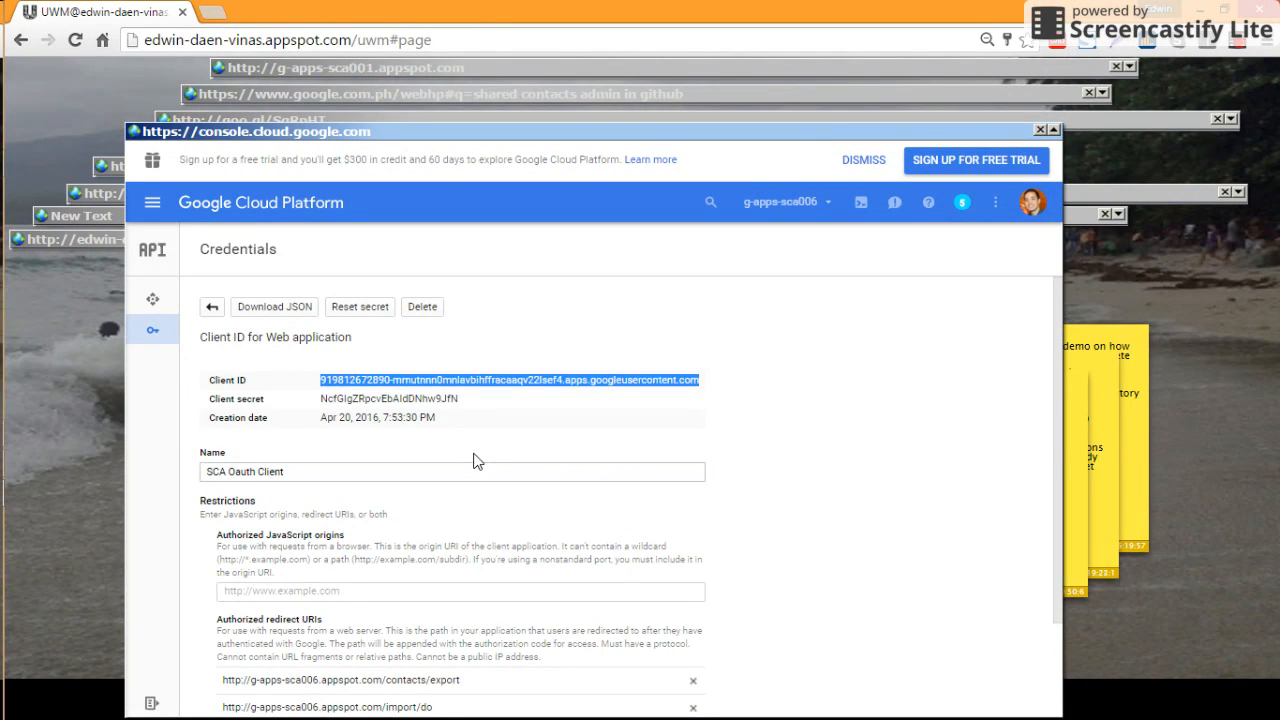
{"action": "key", "text": "alt+Tab"}
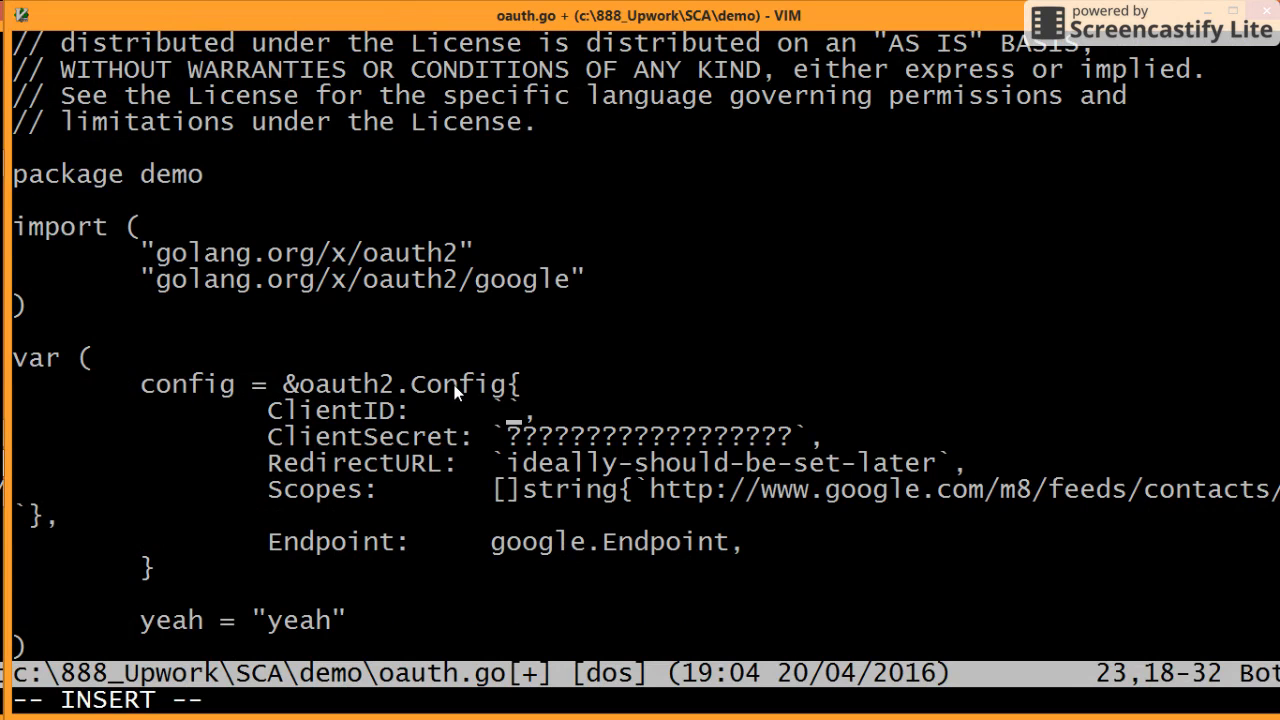
{"action": "key", "text": "Escape"}
{"action": "key", "text": "l"}
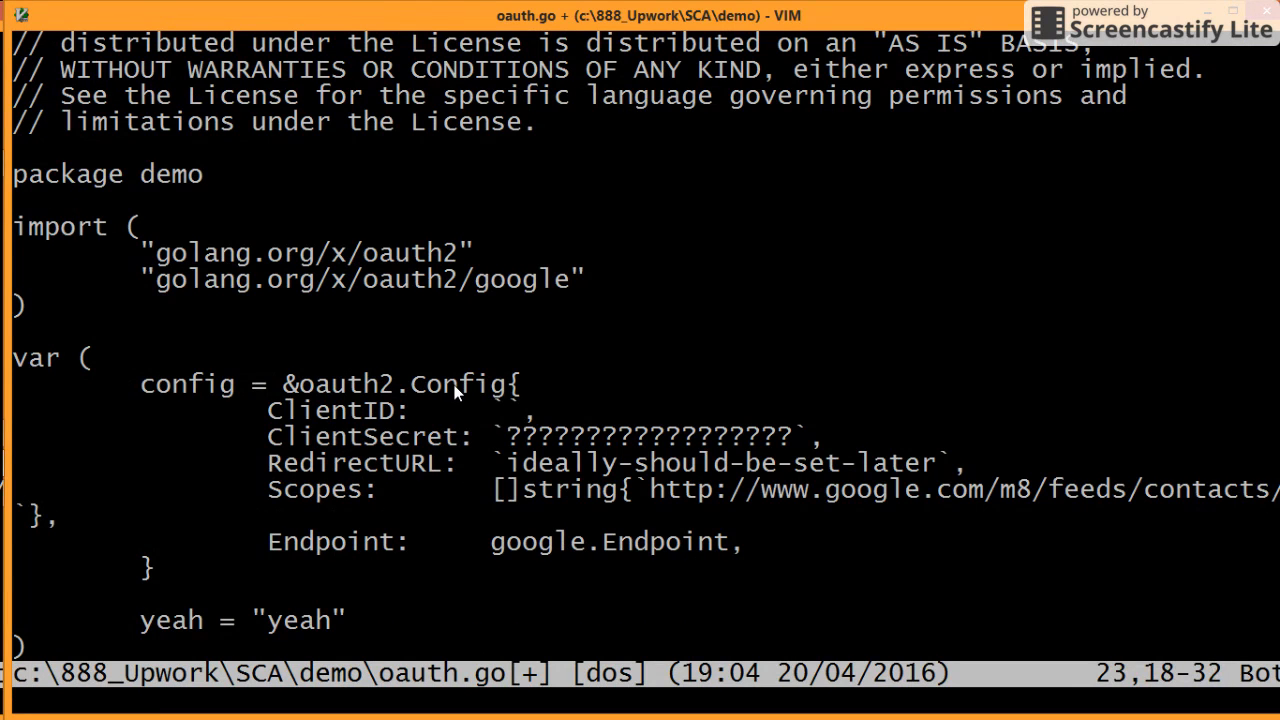
{"action": "key", "text": "i"}
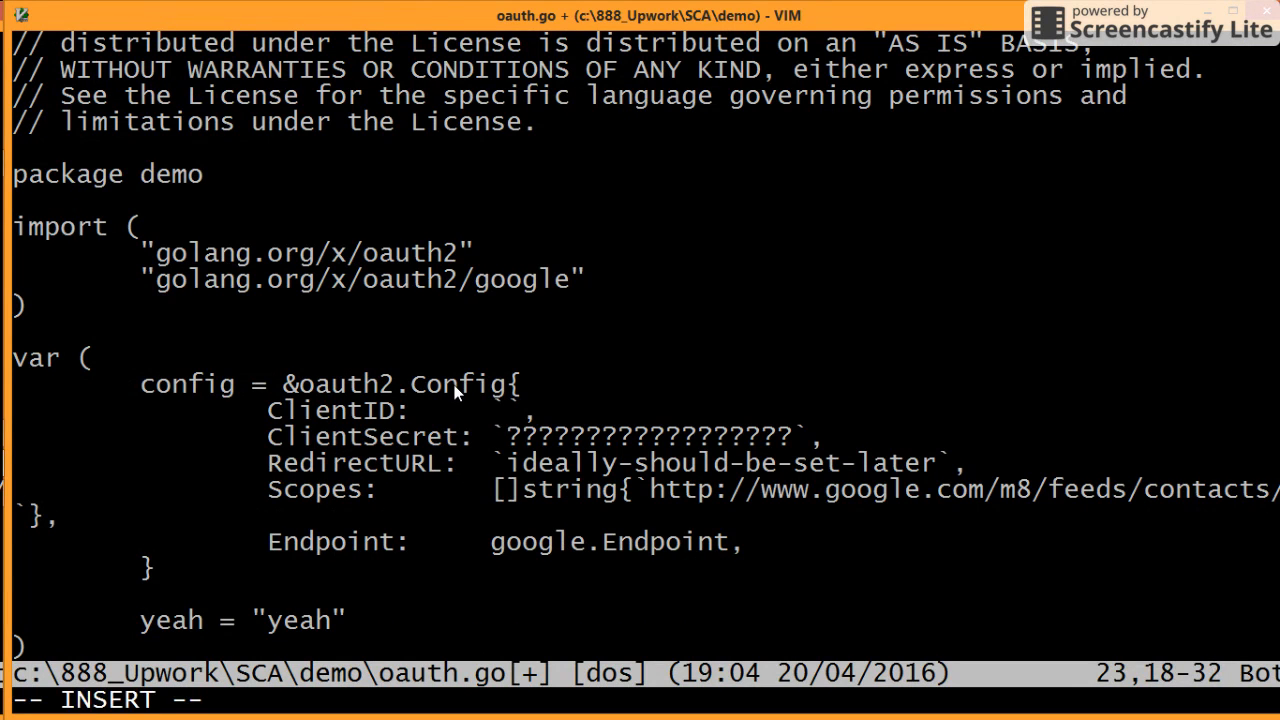
{"action": "left_click", "coordinate": [20, 15]}
{"action": "mouse_move", "coordinate": [60, 175]}
{"action": "left_click", "coordinate": [236, 213]}
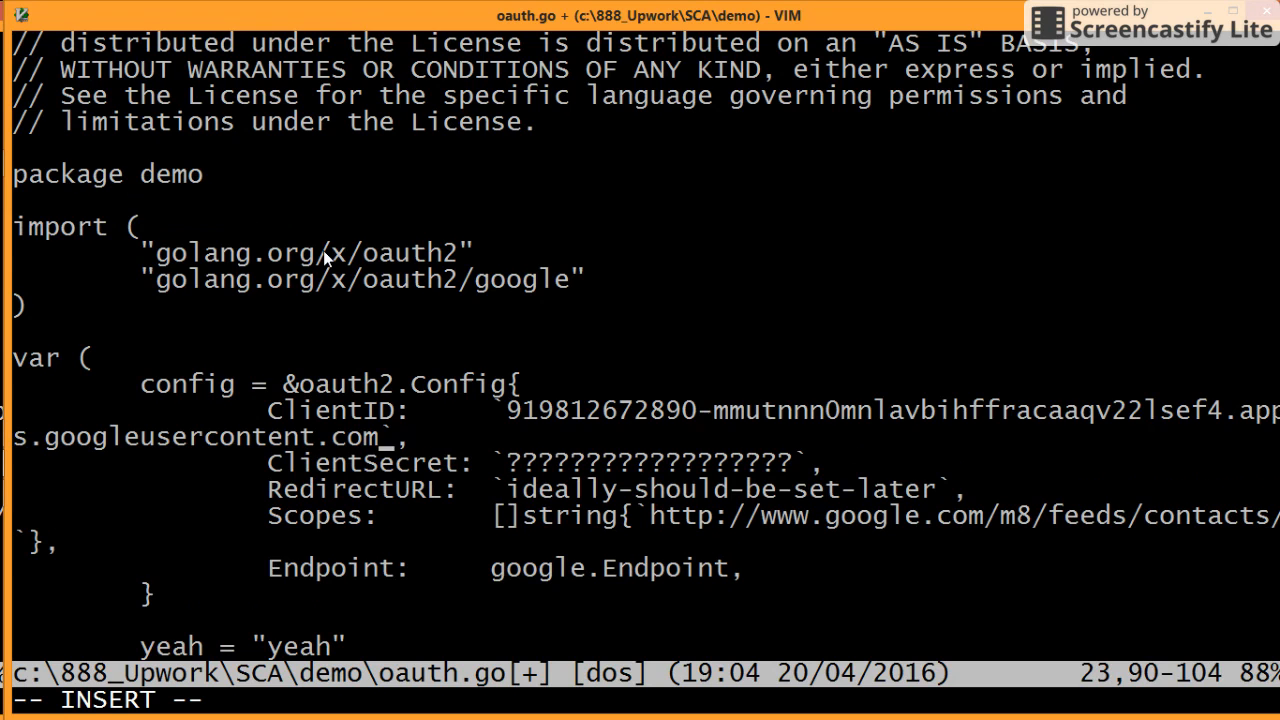
Replace the ClientSecret placeholder with the client secret copied from the console
{"action": "key", "text": "Down"}
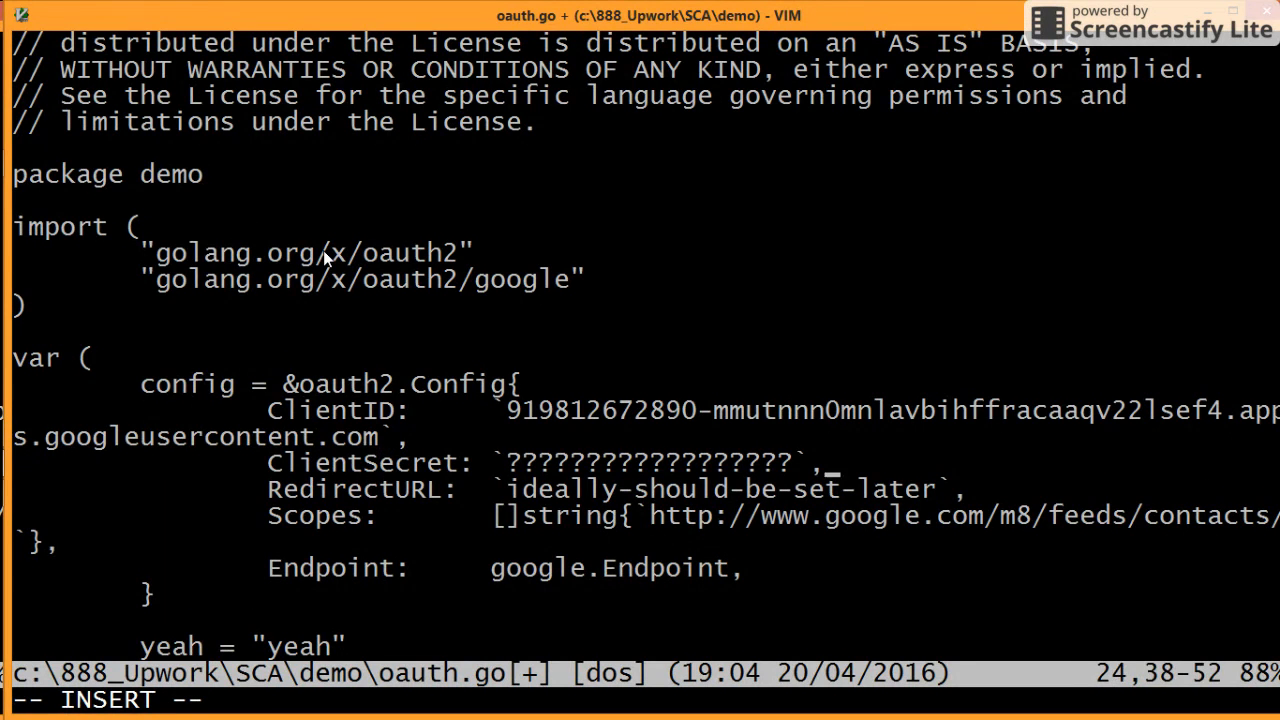
{"action": "key", "text": "Left"}
{"action": "key", "text": "Left"}
{"action": "key", "text": "Left"}
{"action": "key", "text": "Left"}
{"action": "key", "text": "Left"}
{"action": "key", "text": "Left"}
{"action": "key", "text": "Left"}
{"action": "key", "text": "Left"}
{"action": "key", "text": "Left"}
{"action": "key", "text": "Left"}
{"action": "key", "text": "Left"}
{"action": "key", "text": "Left"}
{"action": "key", "text": "Left"}
{"action": "key", "text": "Left"}
{"action": "key", "text": "Left"}
{"action": "key", "text": "Left"}
{"action": "key", "text": "Left"}
{"action": "key", "text": "Left"}
{"action": "key", "text": "Left"}
{"action": "key", "text": "Left"}
{"action": "key", "text": "Escape"}
{"action": "key", "text": "Right"}
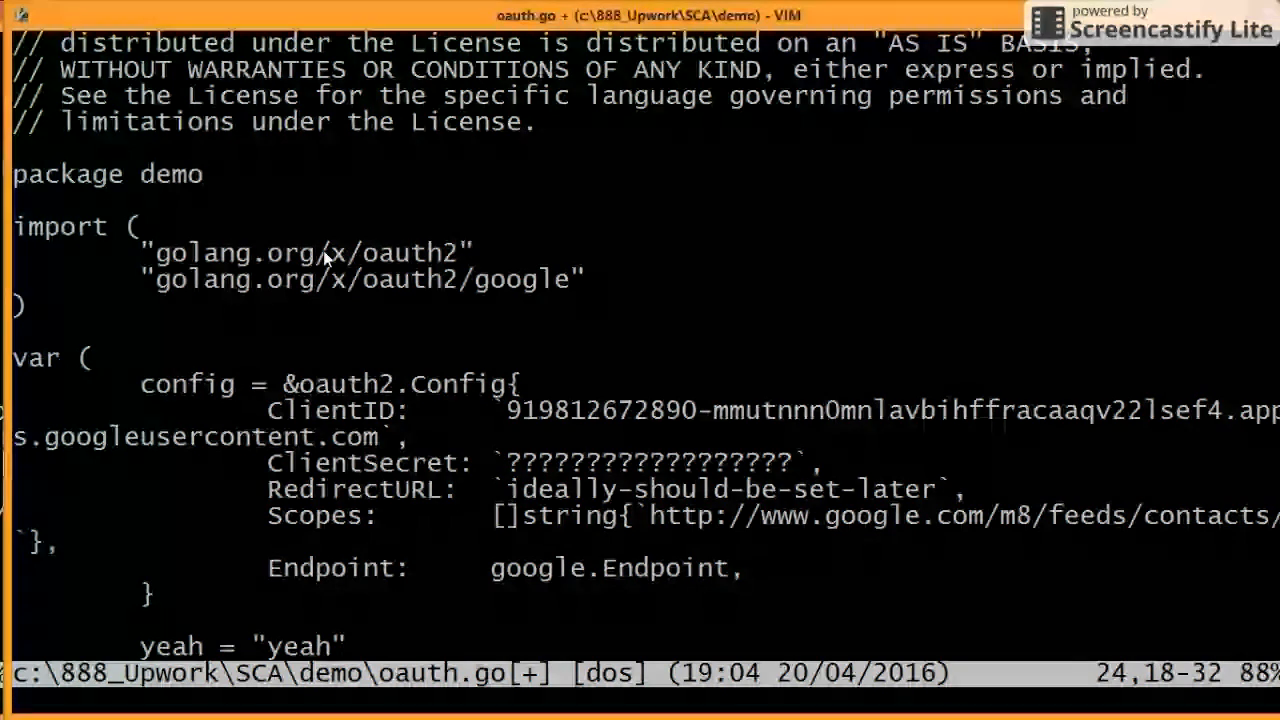
{"action": "key", "text": "x"}
{"action": "key", "text": "x"}
{"action": "key", "text": "x"}
{"action": "key", "text": "x"}
{"action": "key", "text": "x"}
{"action": "key", "text": "x"}
{"action": "key", "text": "x"}
{"action": "key", "text": "x"}
{"action": "key", "text": "x"}
{"action": "key", "text": "x"}
{"action": "key", "text": "x"}
{"action": "key", "text": "x"}
{"action": "key", "text": "x"}
{"action": "key", "text": "x"}
{"action": "key", "text": "x"}
{"action": "key", "text": "x"}
{"action": "key", "text": "x"}
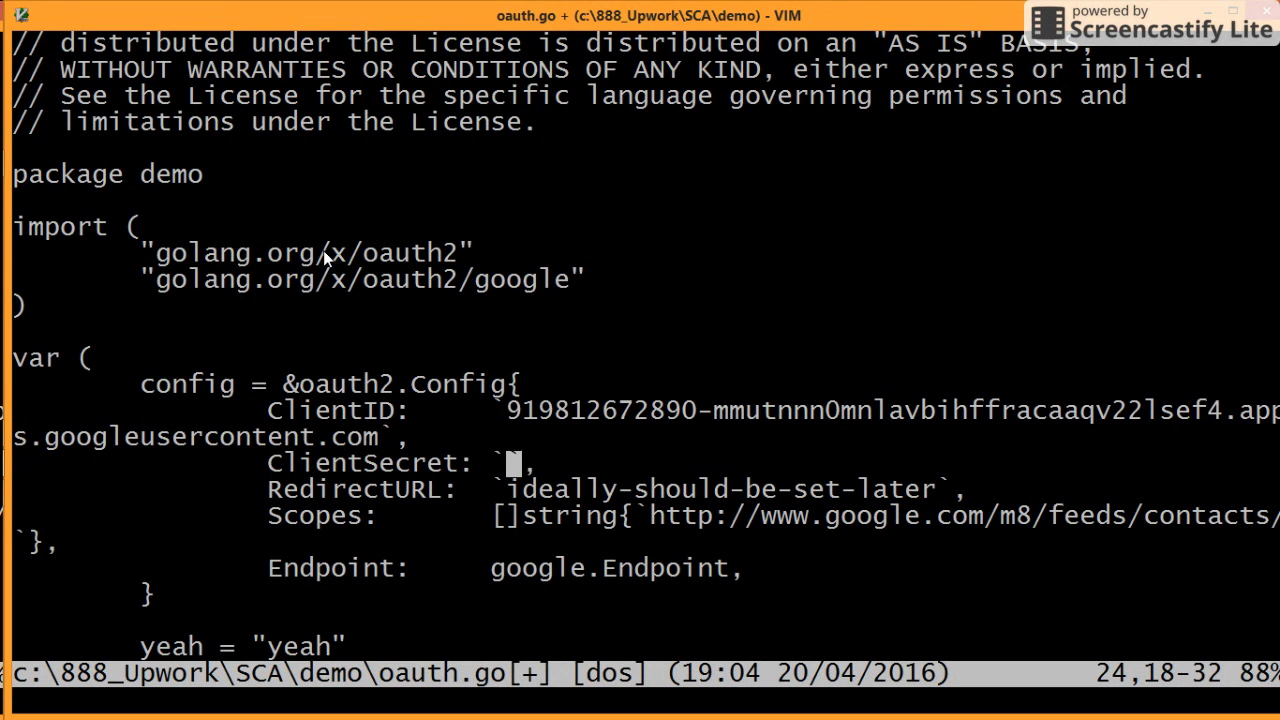
{"action": "key", "text": "i"}
{"action": "key", "text": "alt+Tab"}
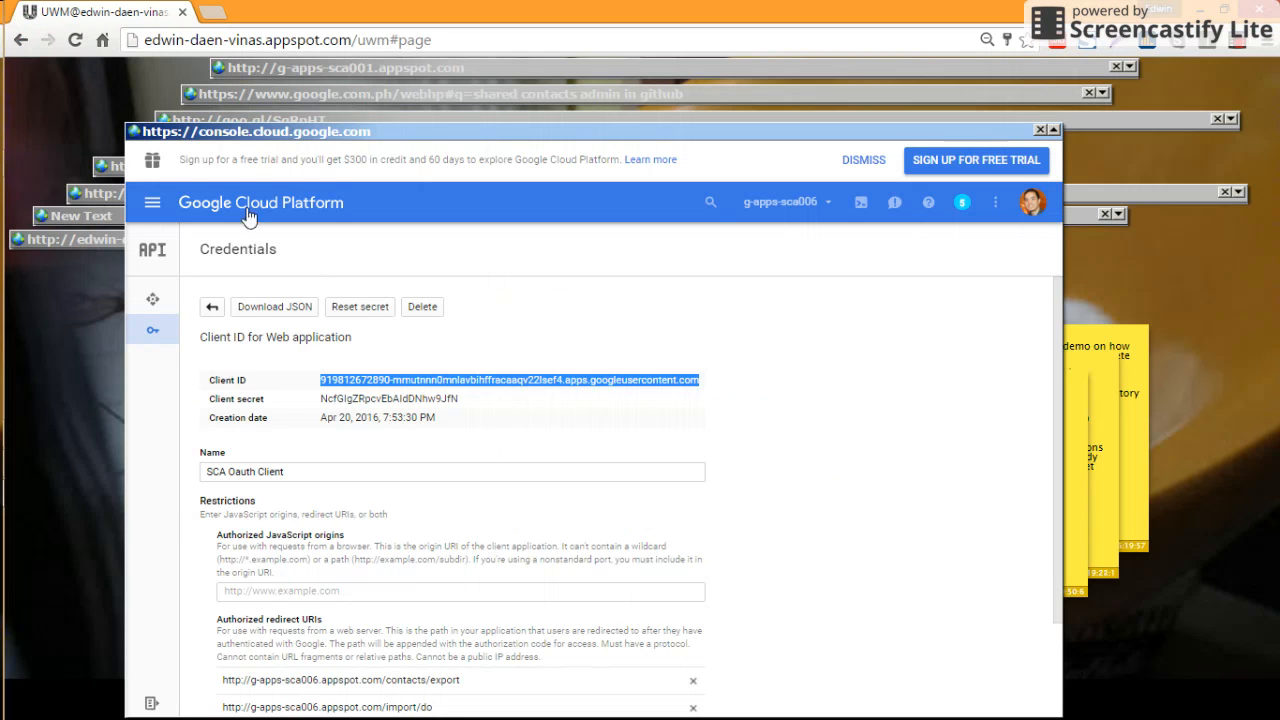
{"action": "double_click", "coordinate": [336, 398]}
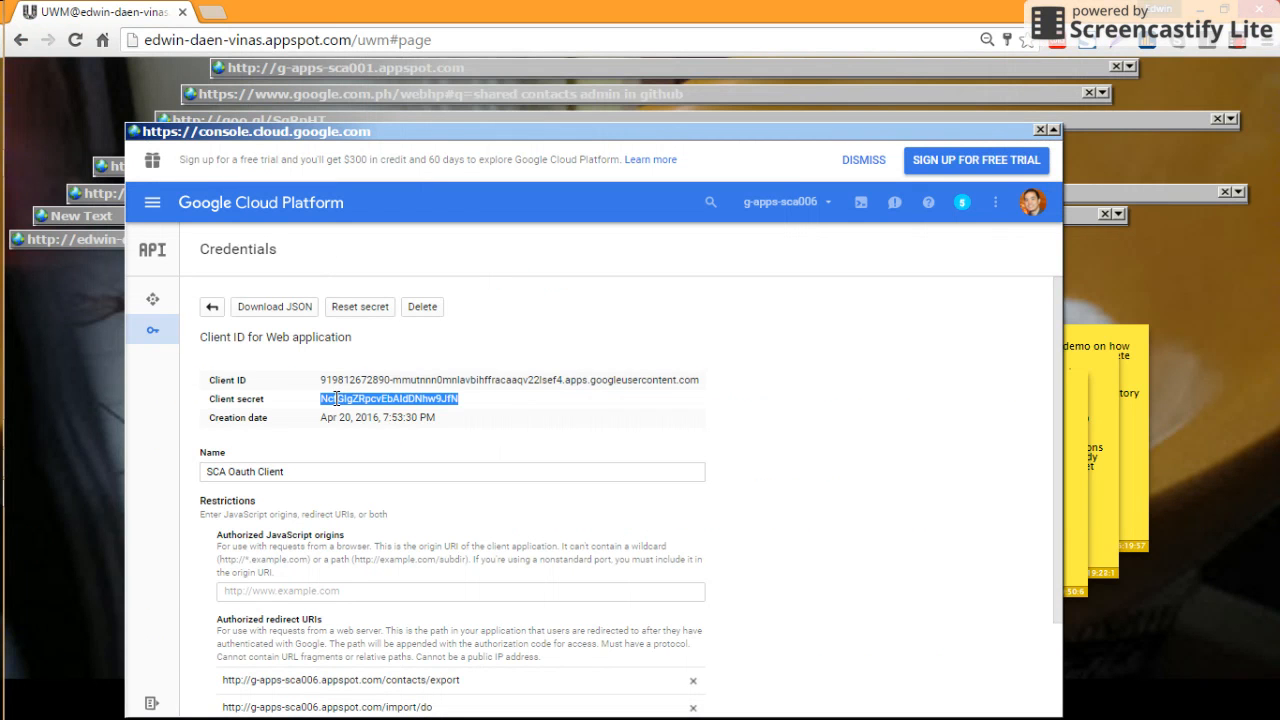
{"action": "key", "text": "alt+Tab"}
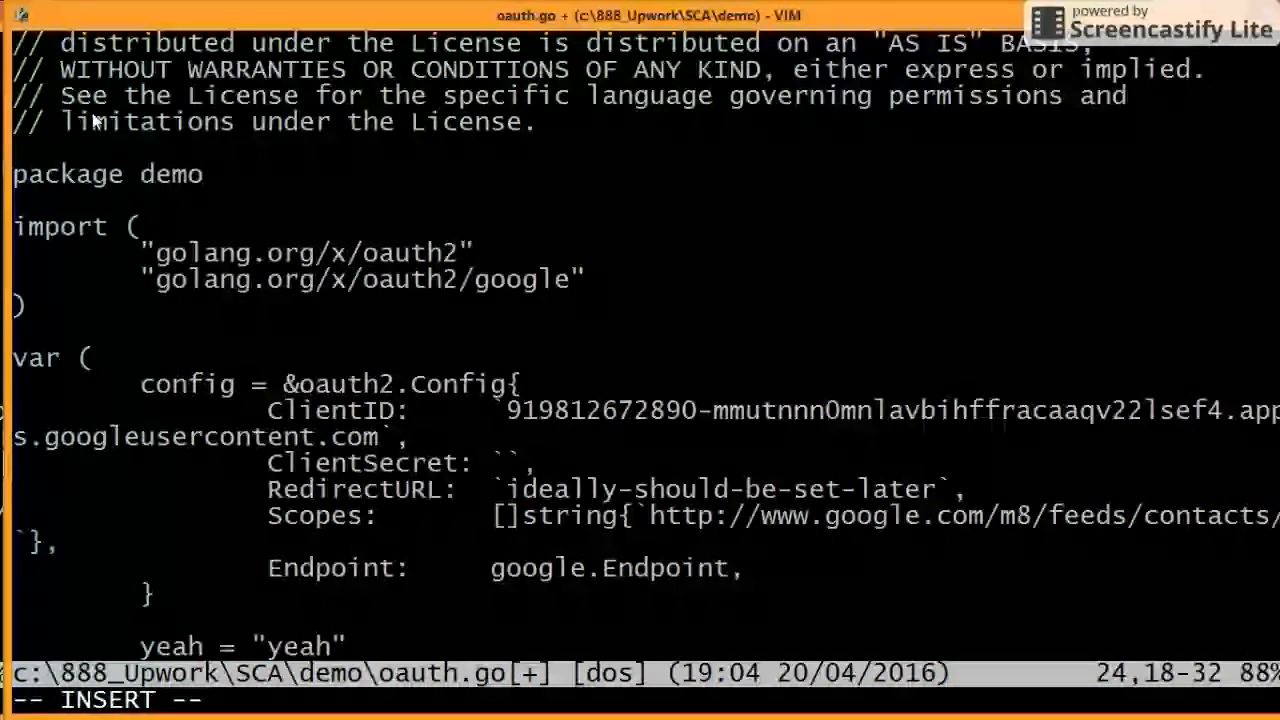
{"action": "left_click", "coordinate": [22, 15]}
{"action": "mouse_move", "coordinate": [55, 171]}
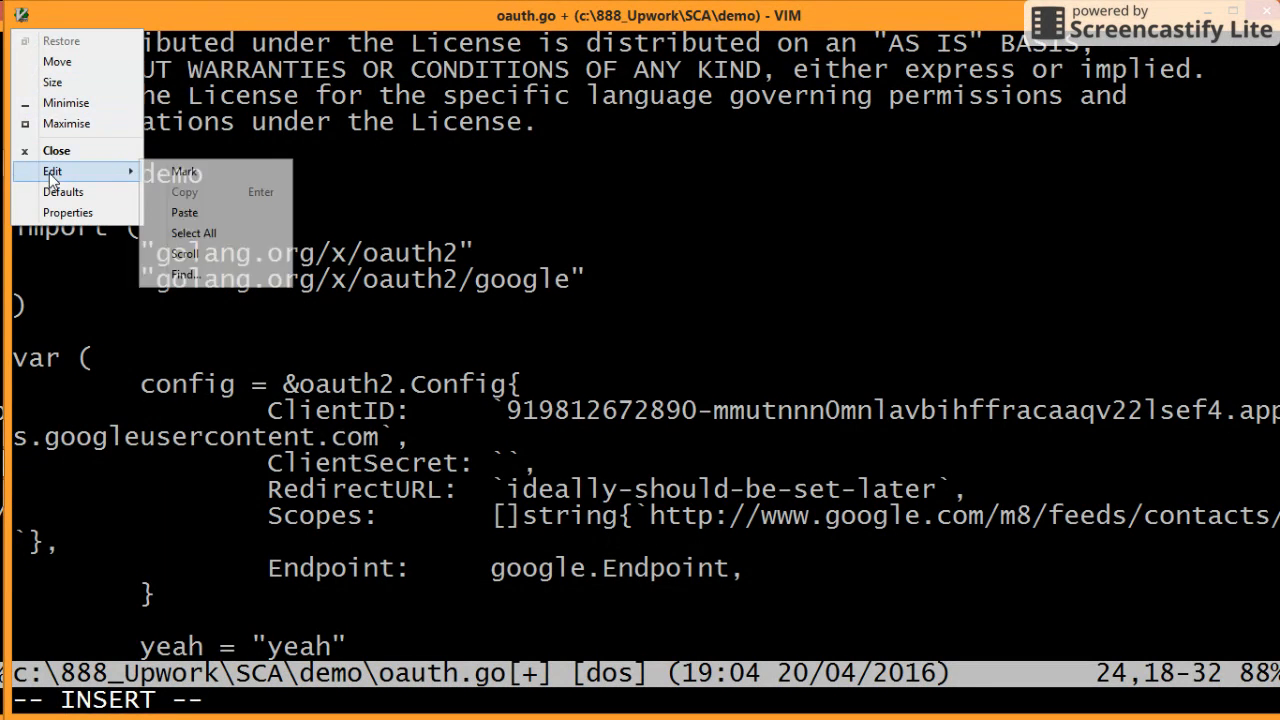
{"action": "left_click", "coordinate": [250, 208]}
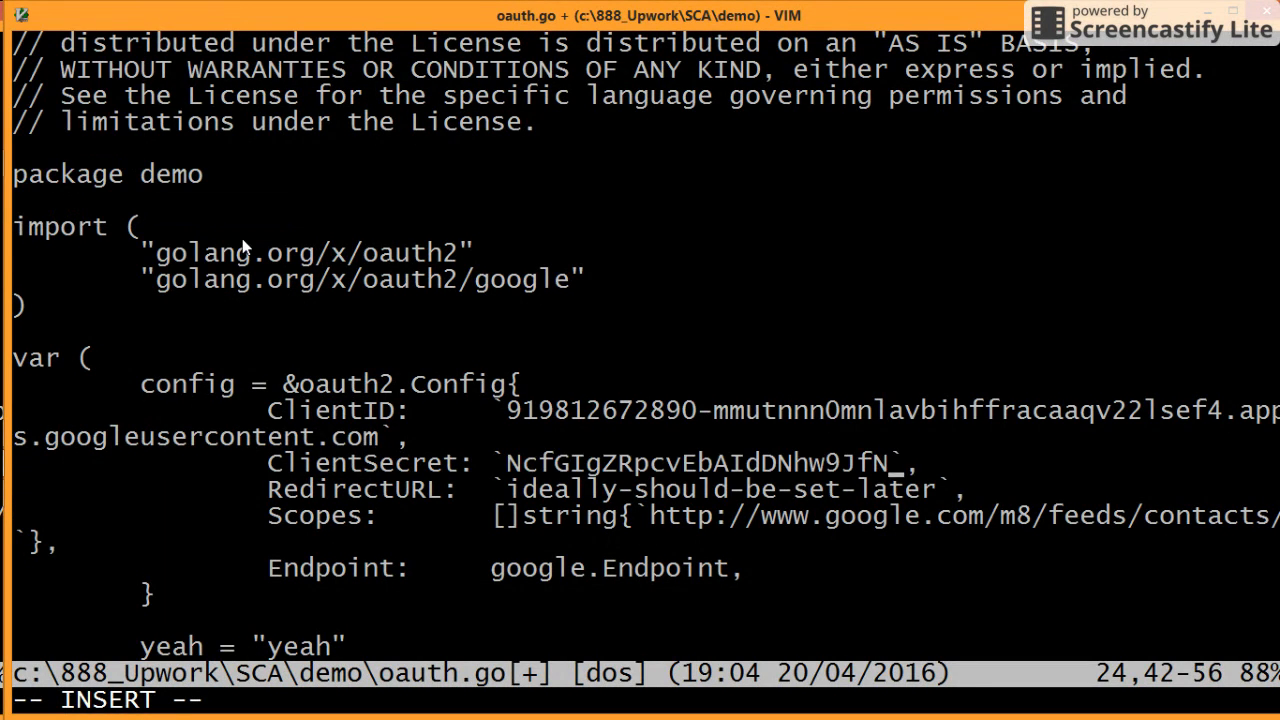
Save oauth.go with :w and switch back to the browser
{"action": "key", "text": "Down"}
{"action": "key", "text": "Down"}
{"action": "key", "text": "Down"}
{"action": "key", "text": "Down"}
{"action": "key", "text": "Down"}
{"action": "key", "text": "Down"}
{"action": "key", "text": "Down"}
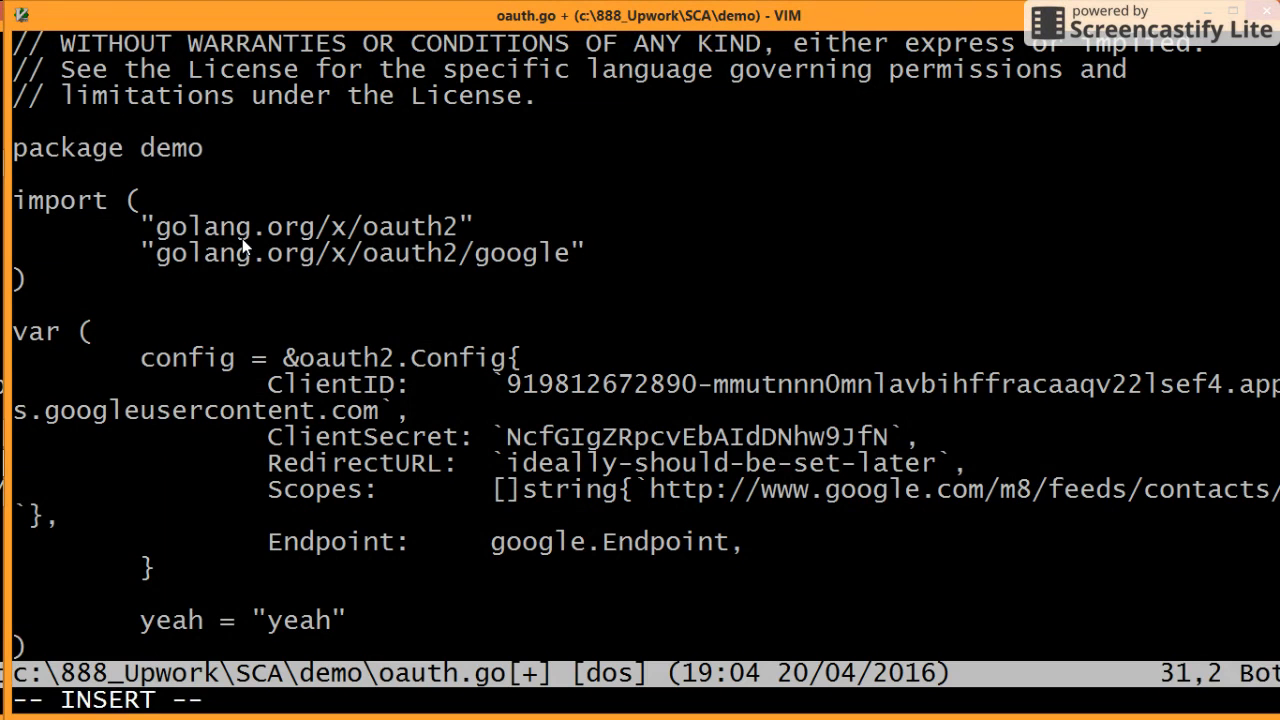
{"action": "key", "text": "Escape"}
{"action": "type", "text": ":w"}
{"action": "key", "text": "Return"}
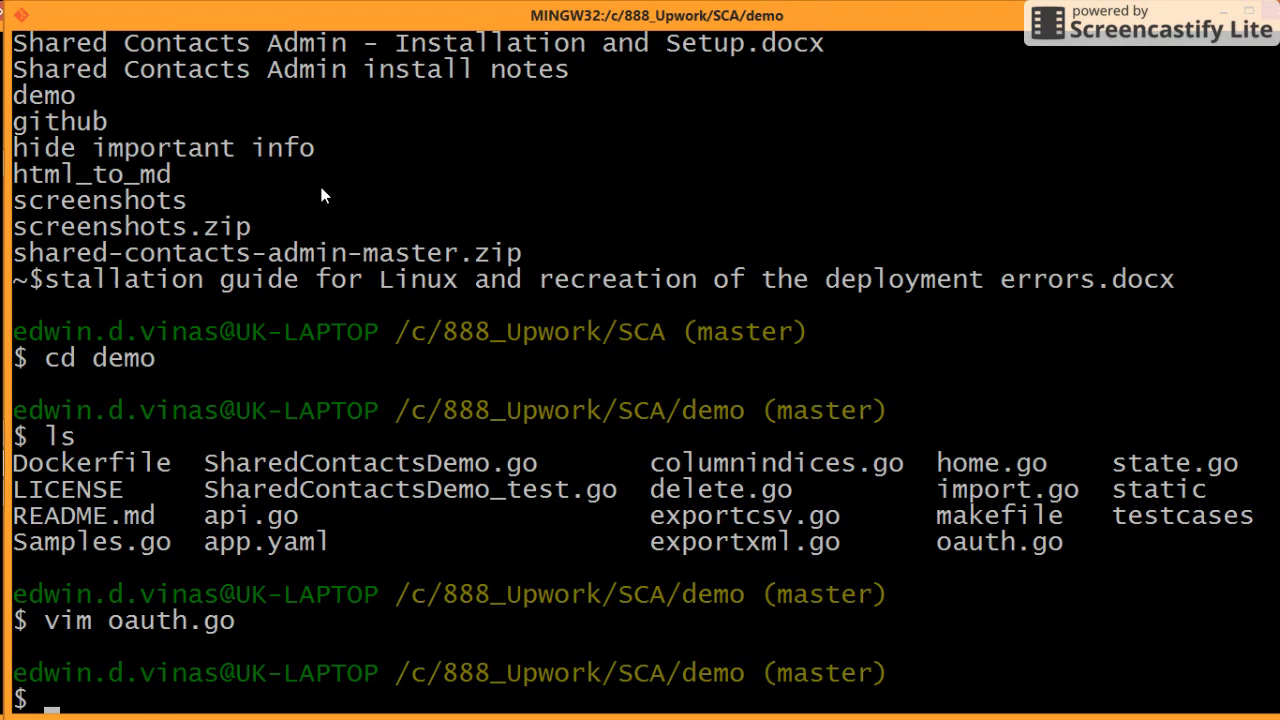
{"action": "key", "text": "alt+Tab"}
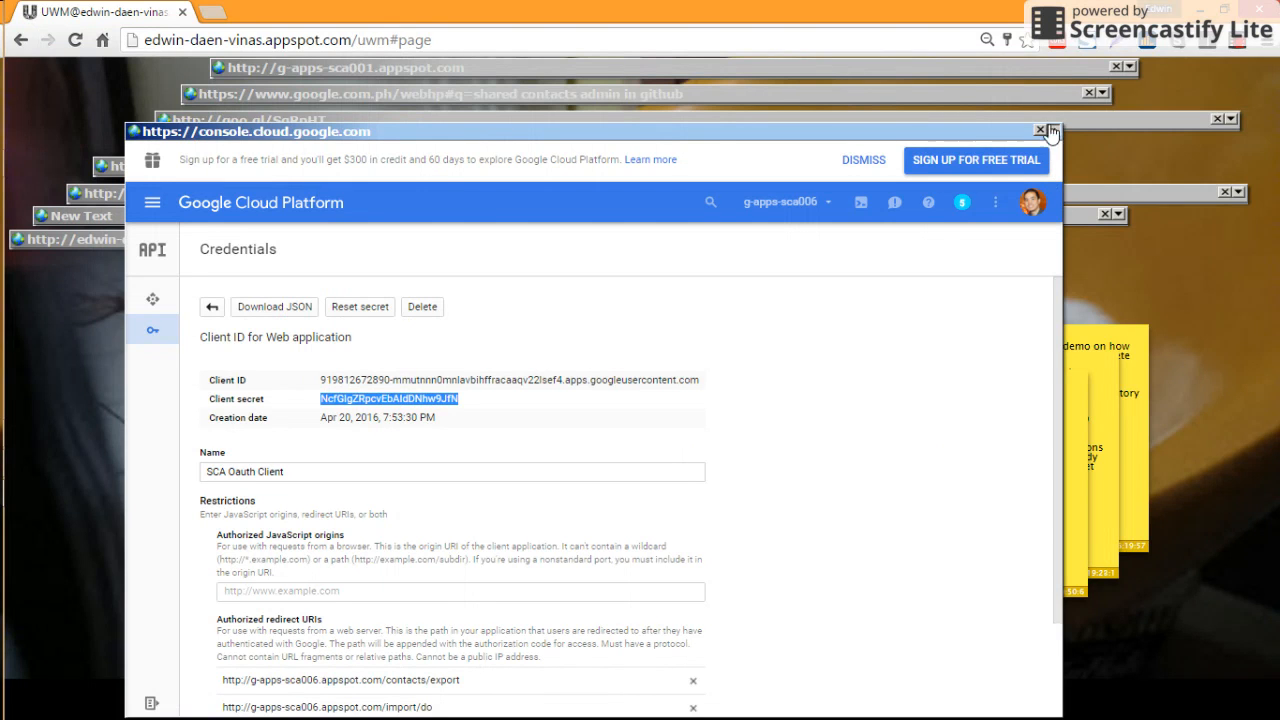
From the project's Credentials list, choose Create credentials > API key, then collapse the console
{"action": "left_click", "coordinate": [152, 339]}
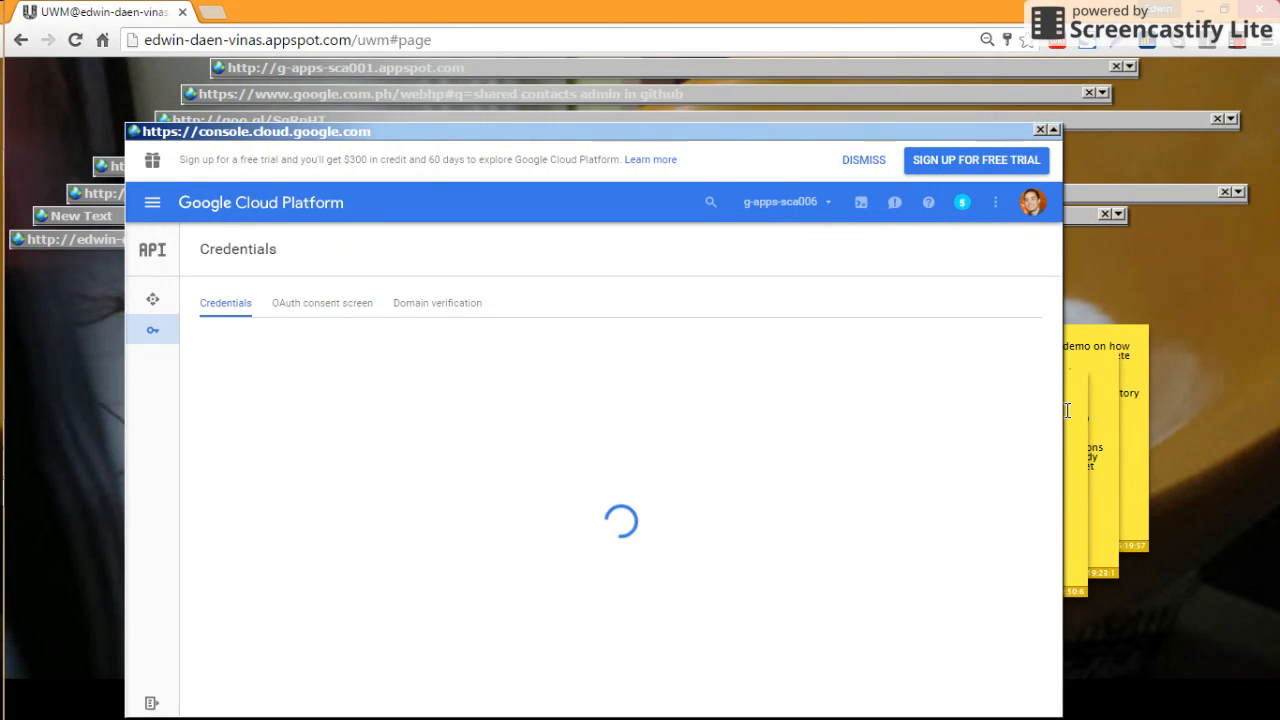
{"action": "left_click", "coordinate": [1053, 130]}
{"action": "left_click", "coordinate": [1053, 130]}
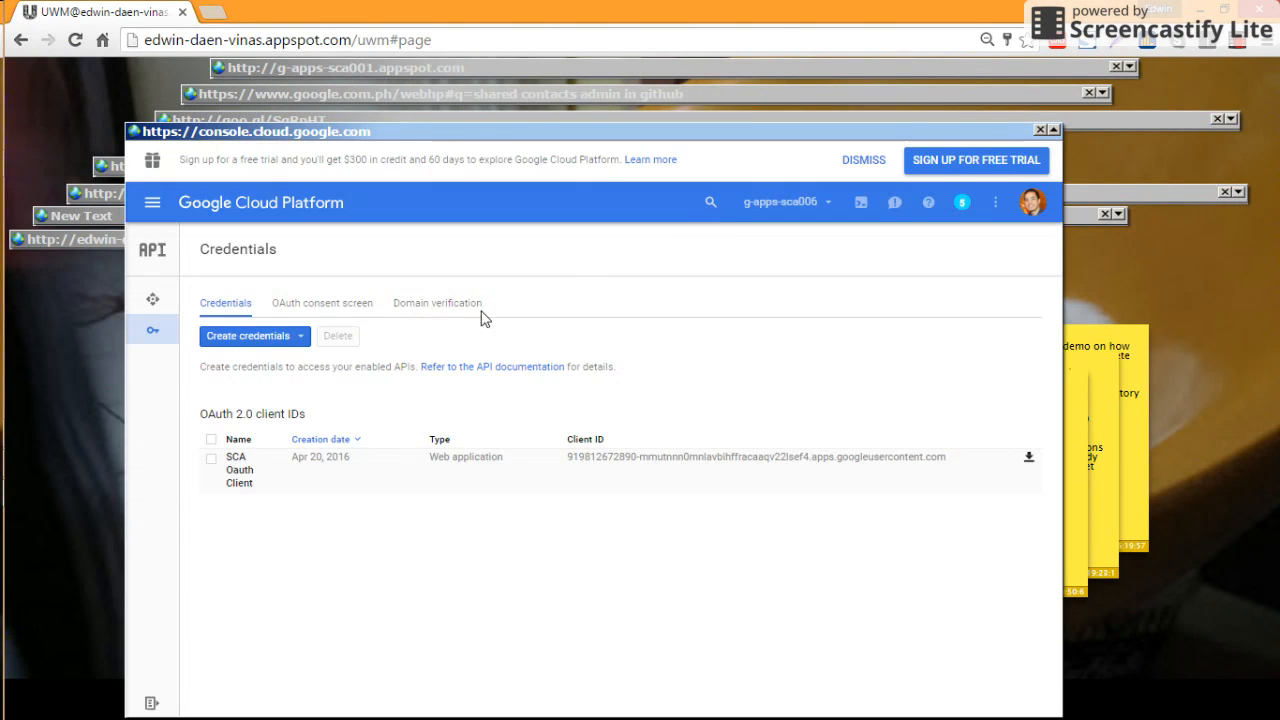
{"action": "left_click", "coordinate": [284, 338]}
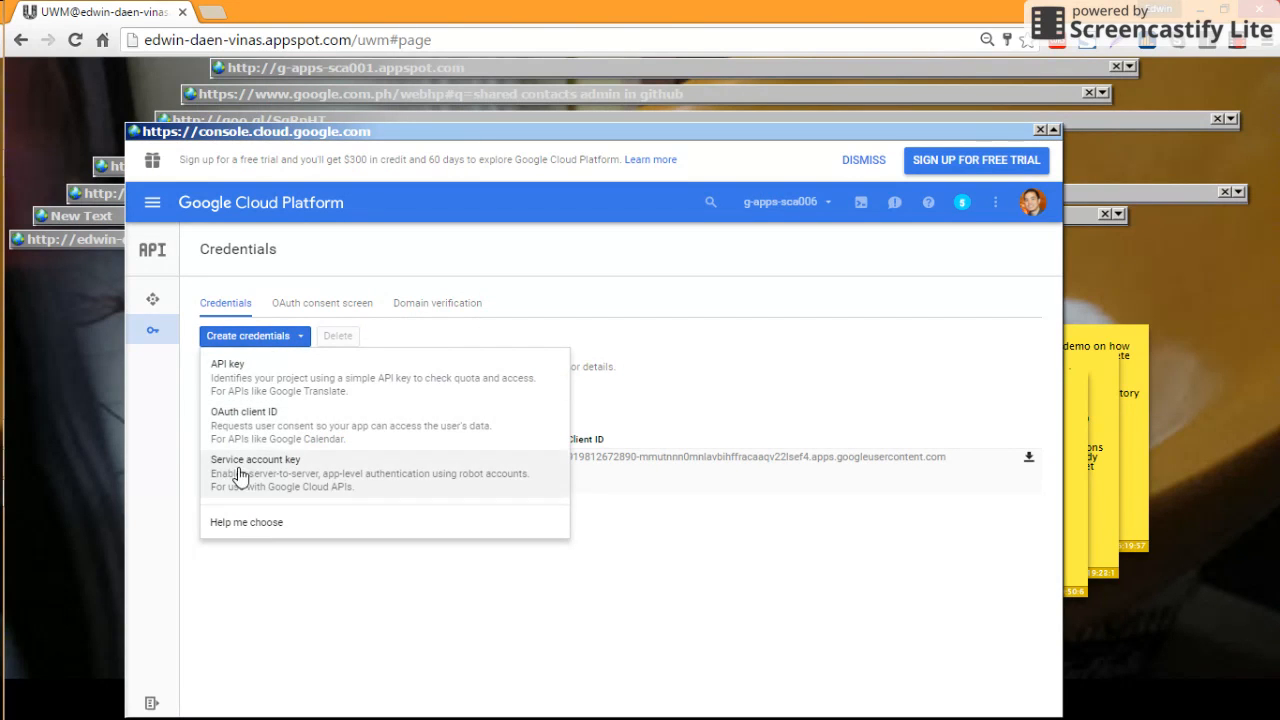
{"action": "left_click", "coordinate": [256, 389]}
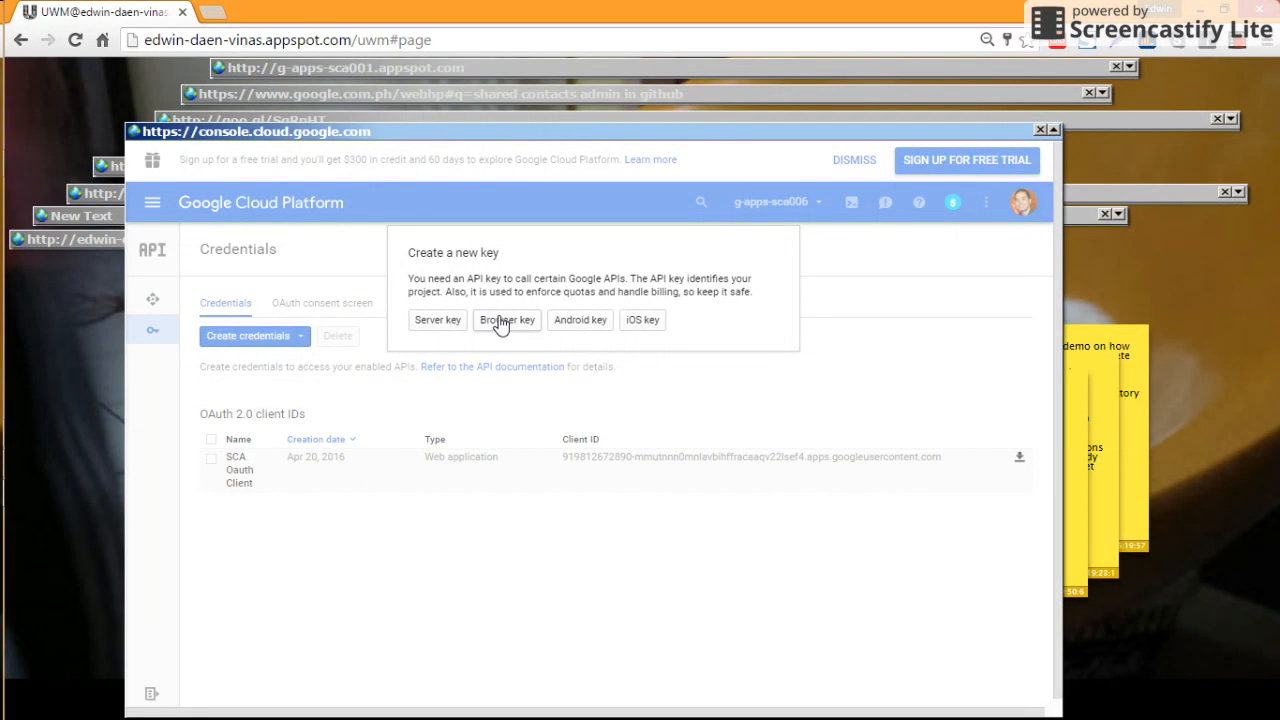
{"action": "left_click", "coordinate": [1053, 131]}
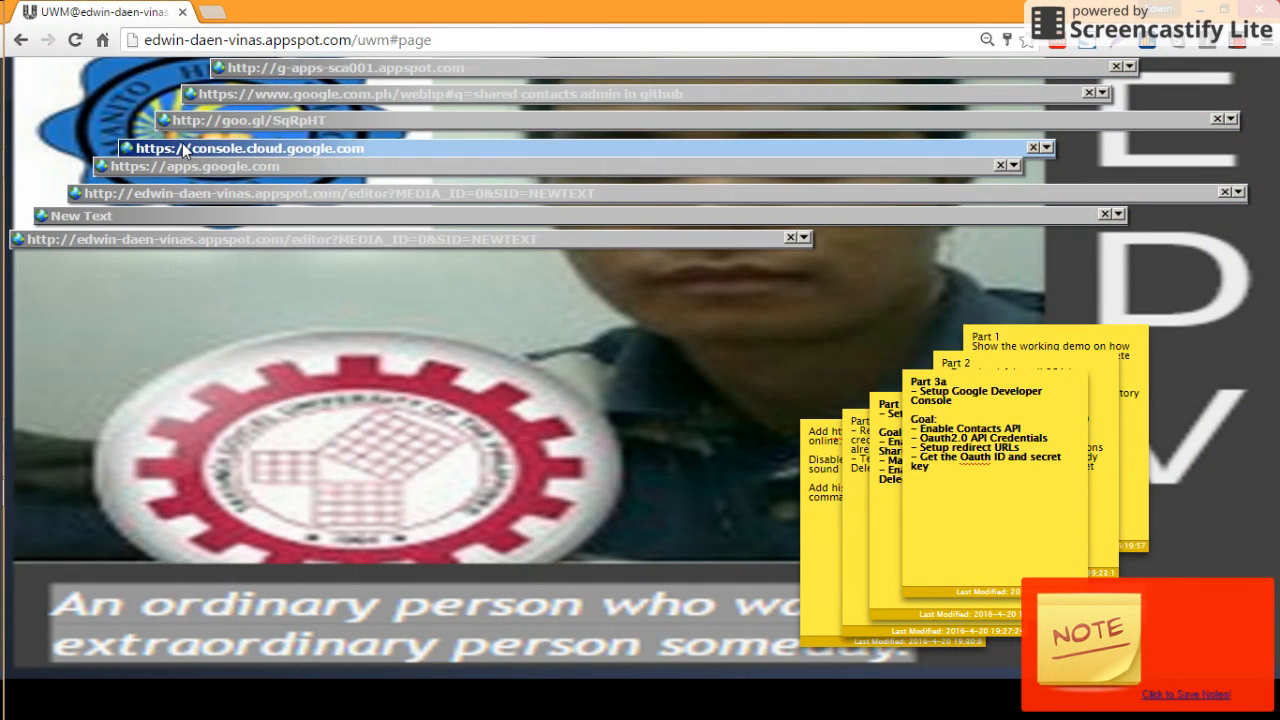
Page the goo.gl guide slides forward to The API Credentials slide, then collapse them
{"action": "left_click", "coordinate": [528, 119]}
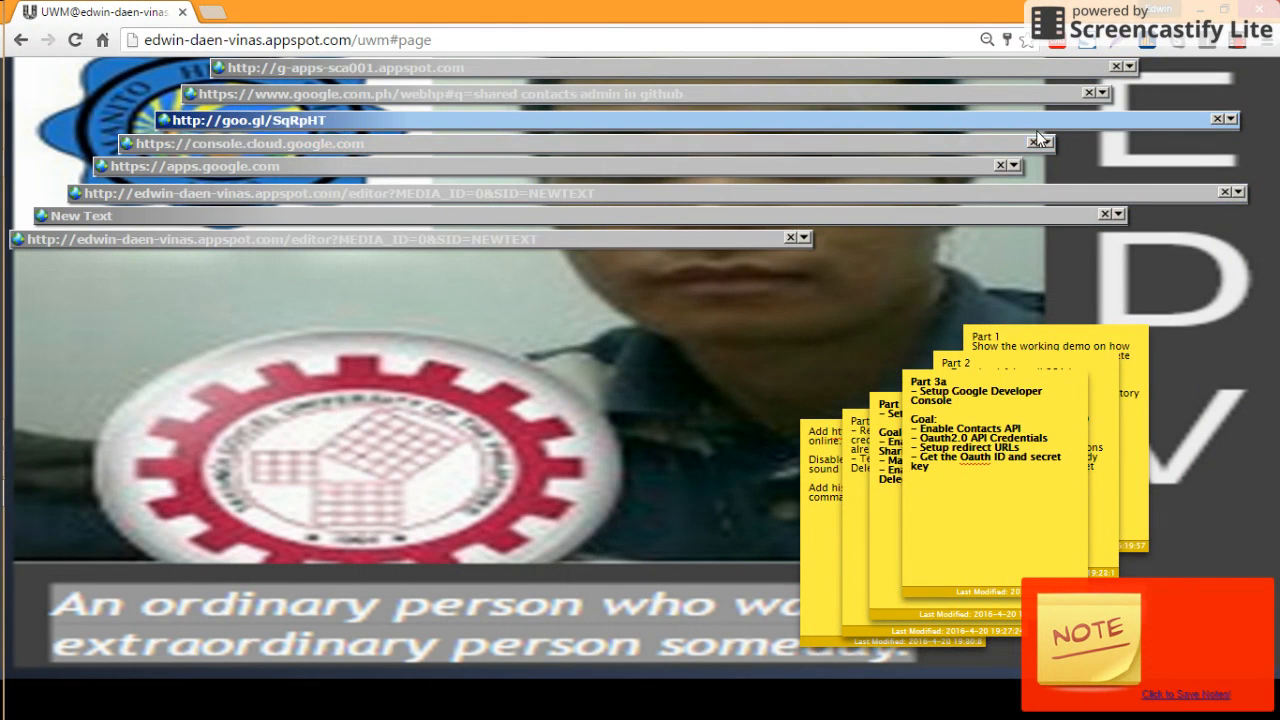
{"action": "left_click", "coordinate": [1231, 119]}
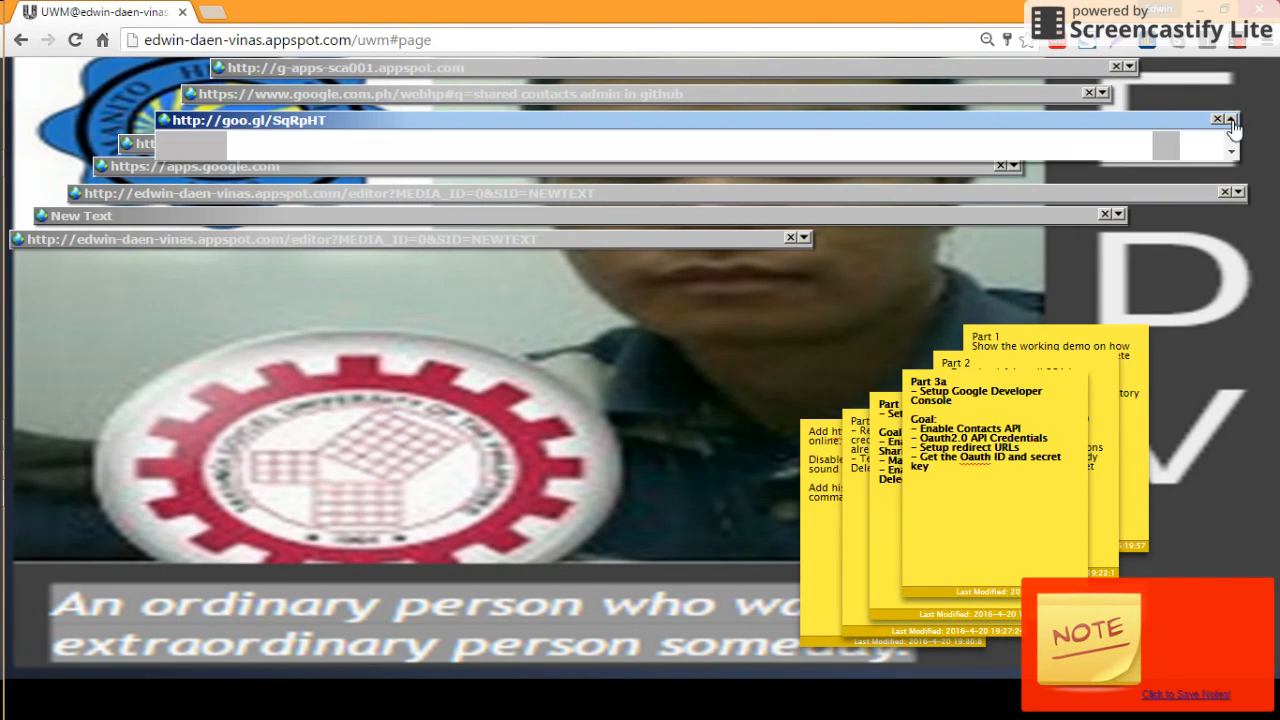
{"action": "key", "text": "Right"}
{"action": "key", "text": "Right"}
{"action": "key", "text": "Right"}
{"action": "key", "text": "Right"}
{"action": "key", "text": "Right"}
{"action": "key", "text": "Right"}
{"action": "key", "text": "Right"}
{"action": "key", "text": "Right"}
{"action": "key", "text": "Right"}
{"action": "key", "text": "Right"}
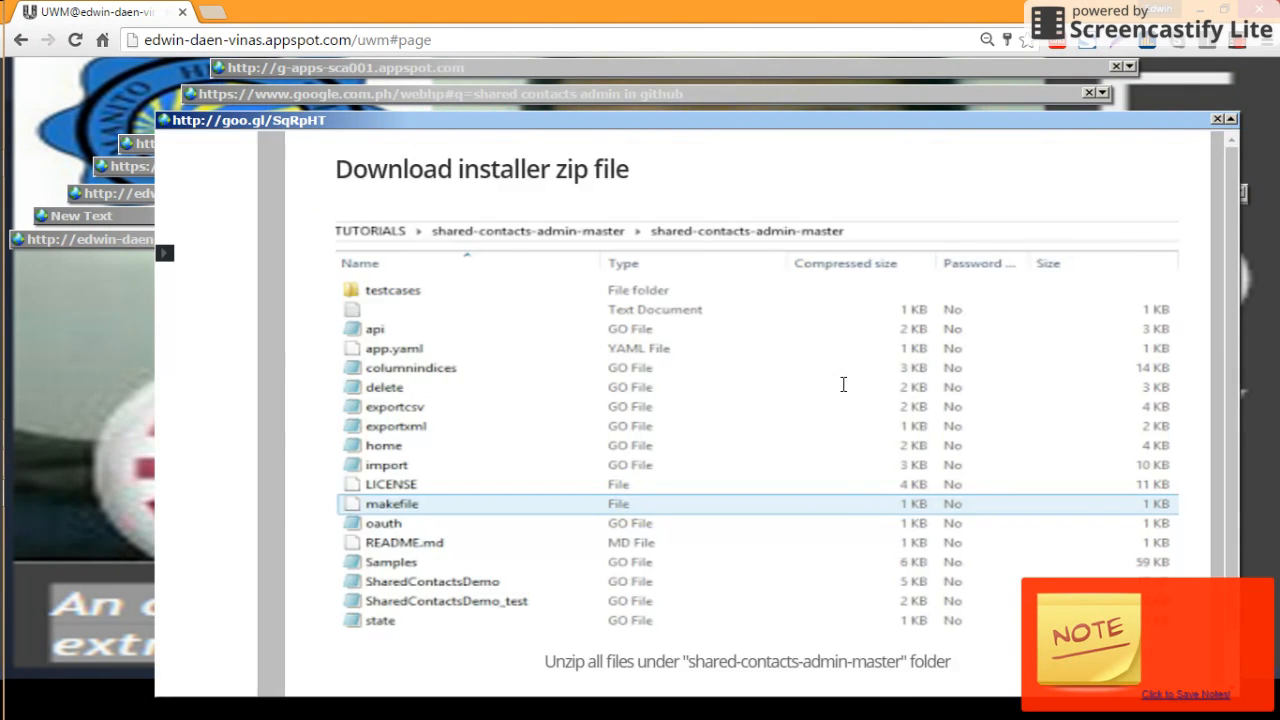
{"action": "key", "text": "Right"}
{"action": "key", "text": "Right"}
{"action": "key", "text": "Right"}
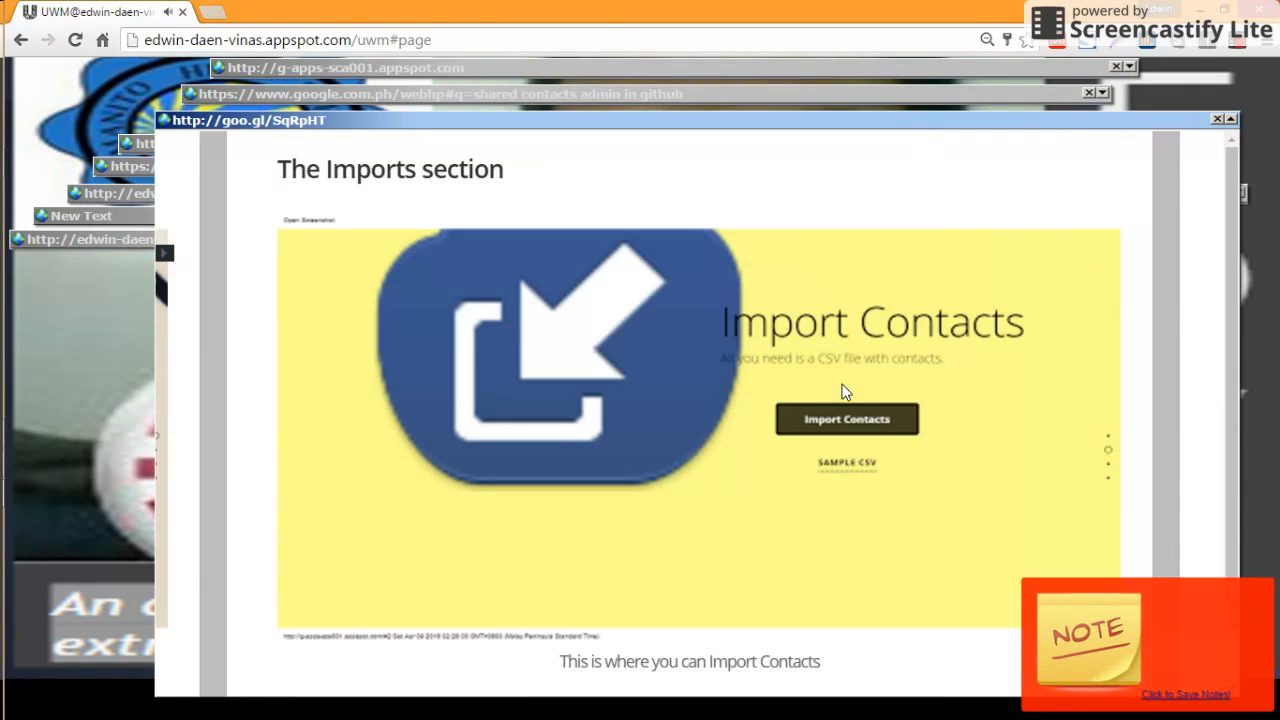
{"action": "key", "text": "Right"}
{"action": "key", "text": "Right"}
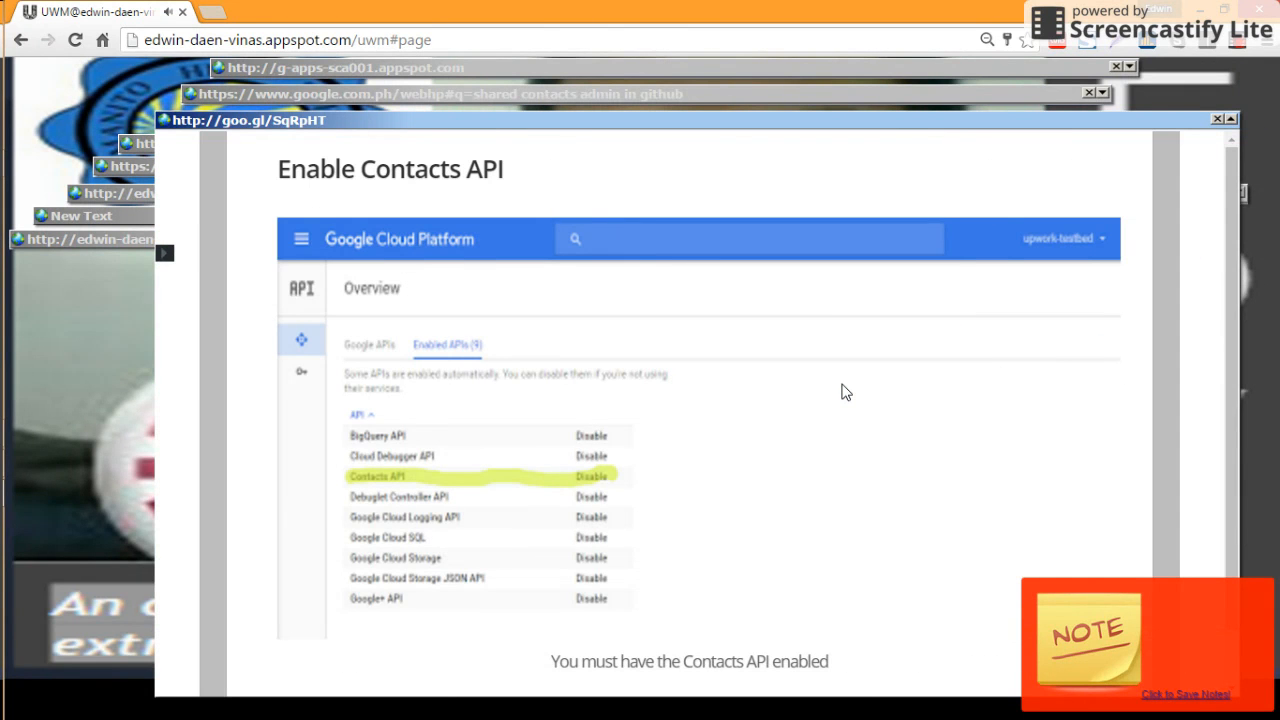
{"action": "key", "text": "Right"}
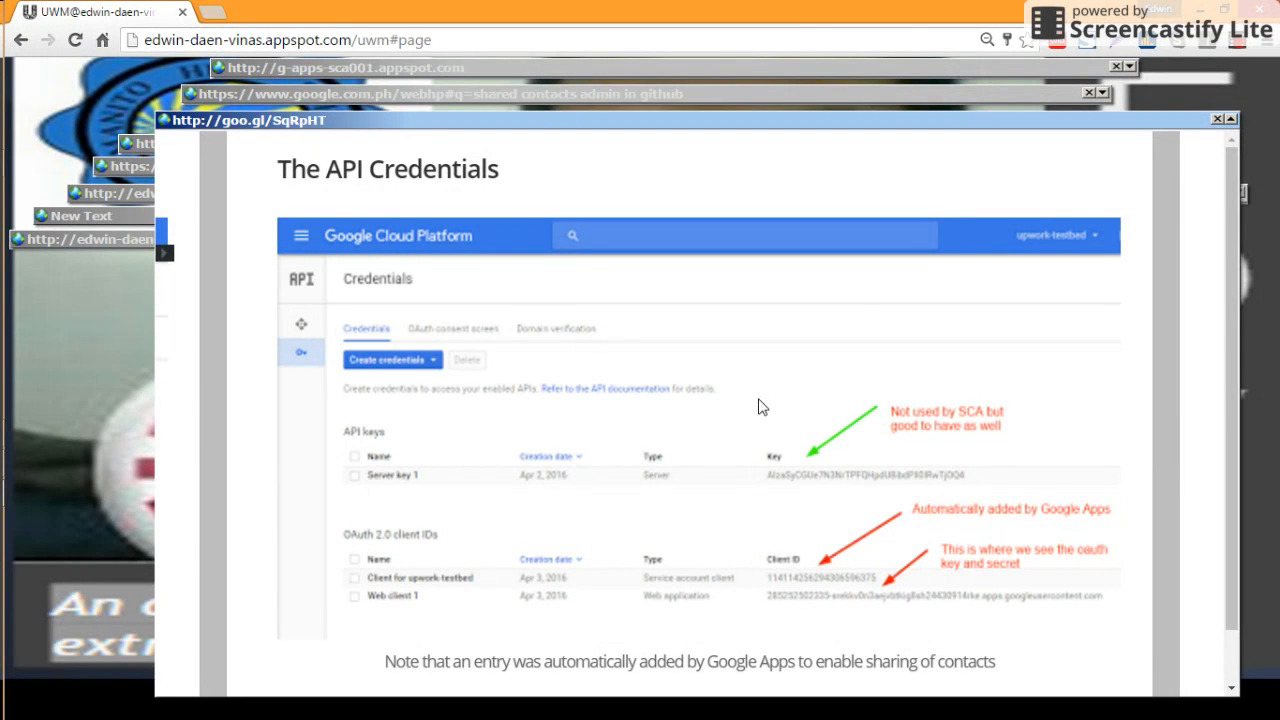
{"action": "left_click", "coordinate": [1218, 120]}
Create a server API key named 'SCA Server key 1' and dismiss its confirmation notice
{"action": "left_click", "coordinate": [290, 148]}
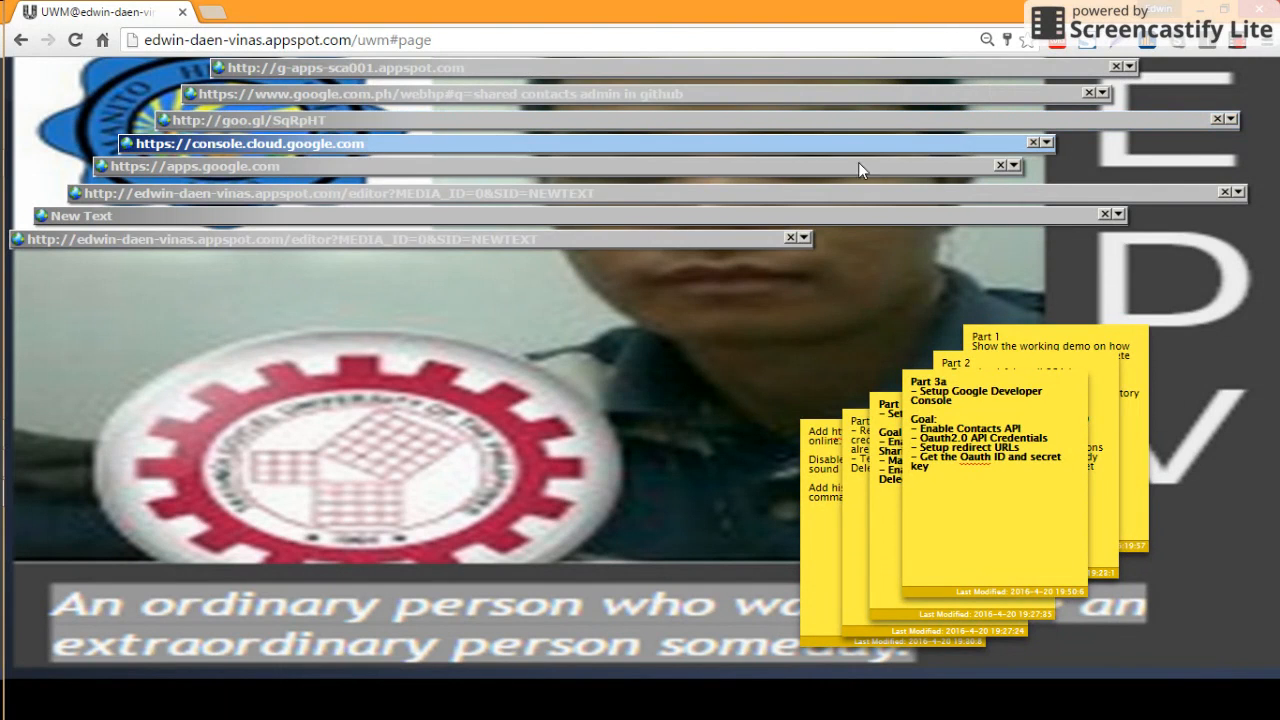
{"action": "left_click", "coordinate": [1047, 144]}
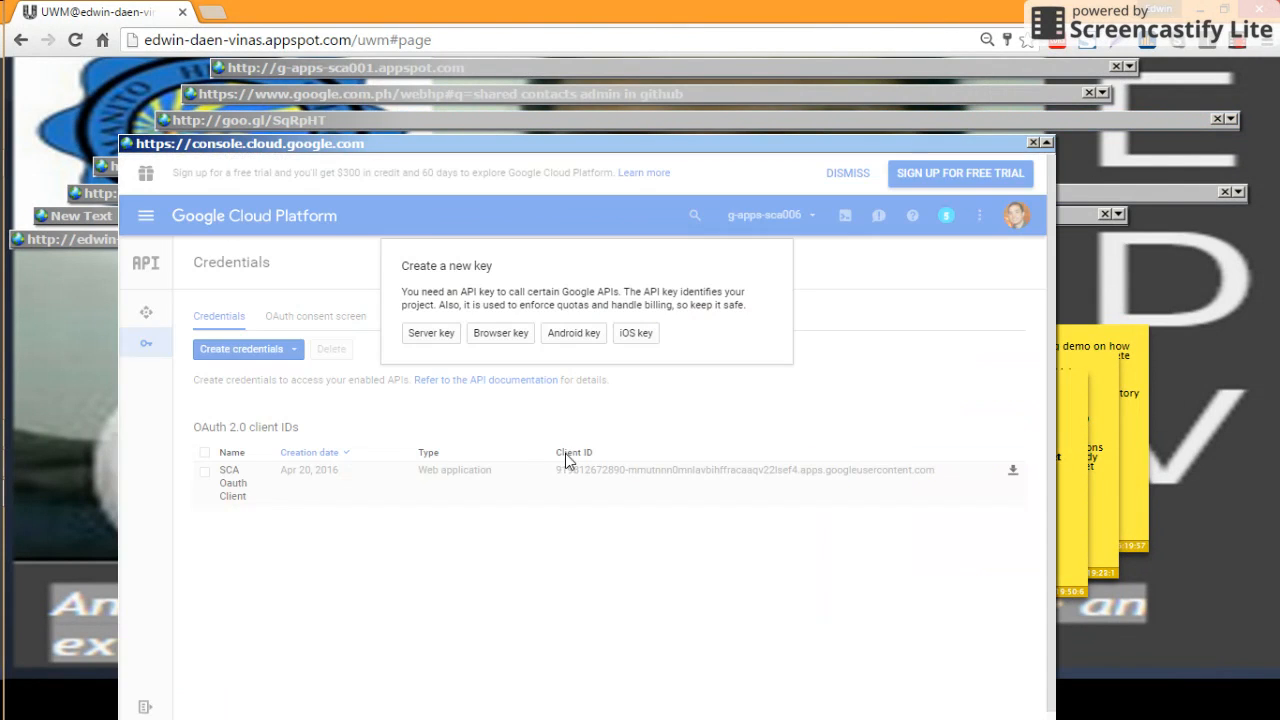
{"action": "left_click", "coordinate": [450, 340]}
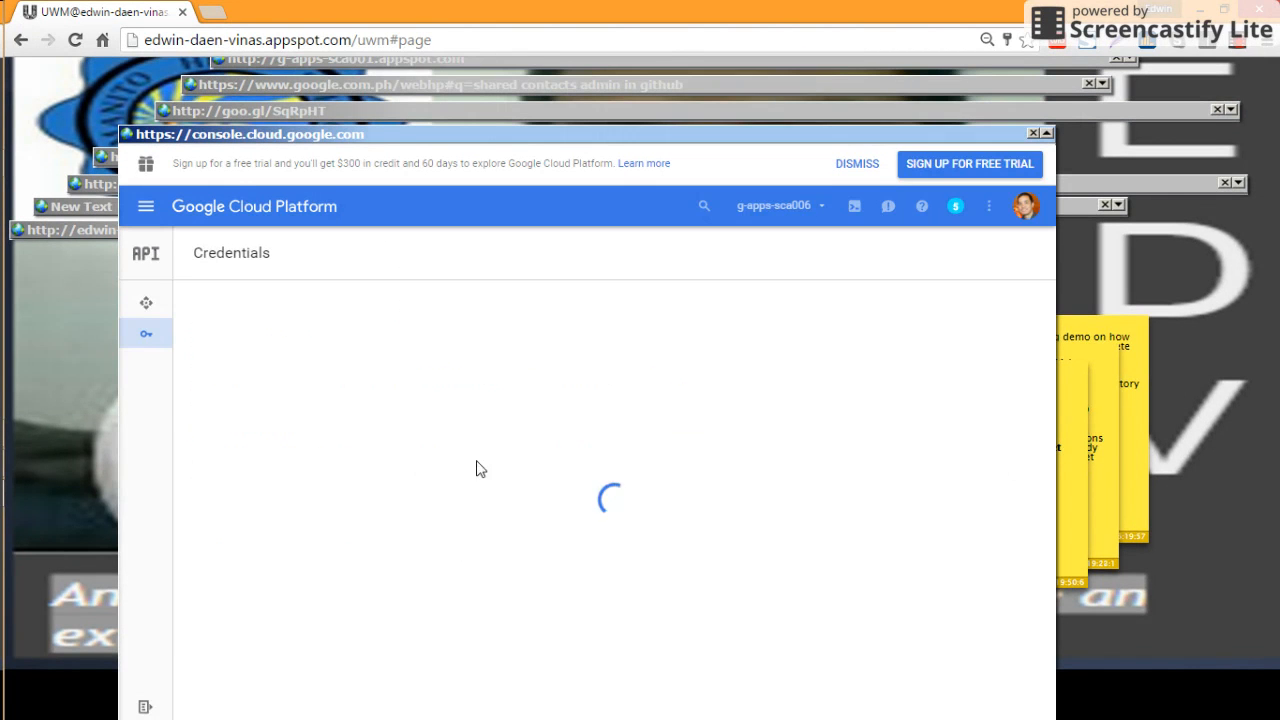
{"action": "left_click_drag", "start_coordinate": [268, 452], "coordinate": [175, 455]}
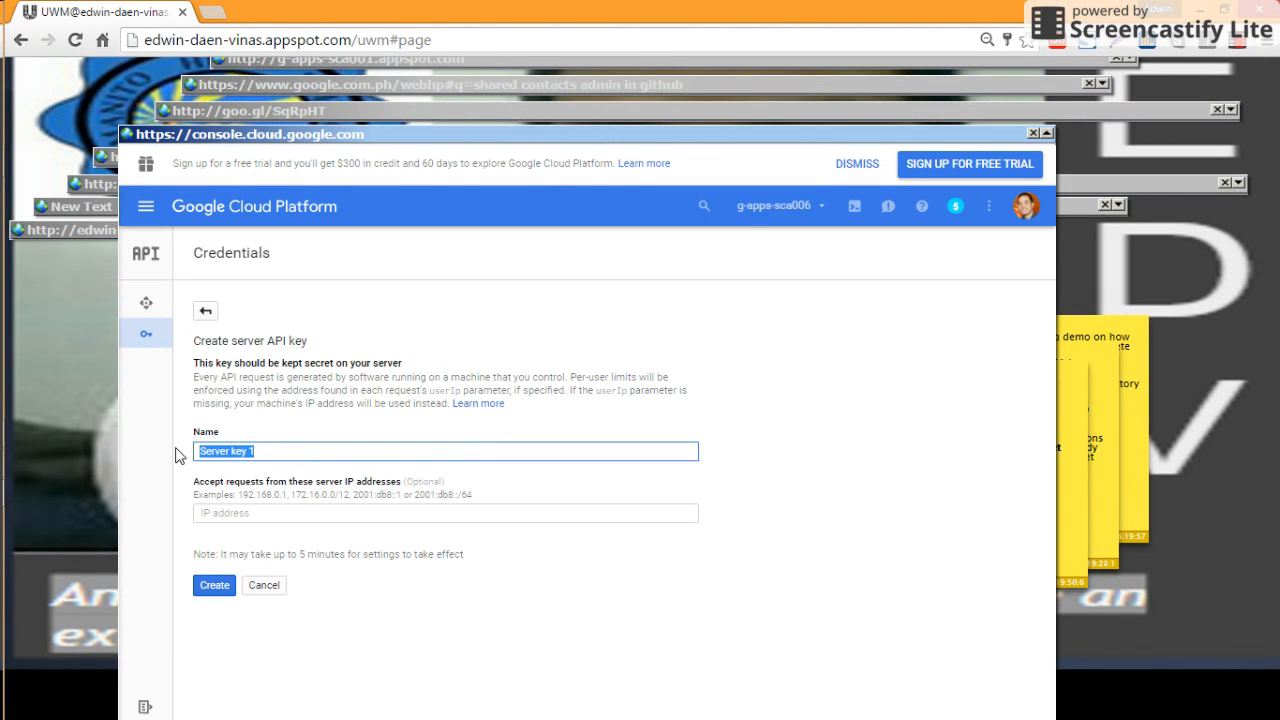
{"action": "key", "text": "Home"}
{"action": "type", "text": "SCA"}
{"action": "left_click", "coordinate": [212, 587]}
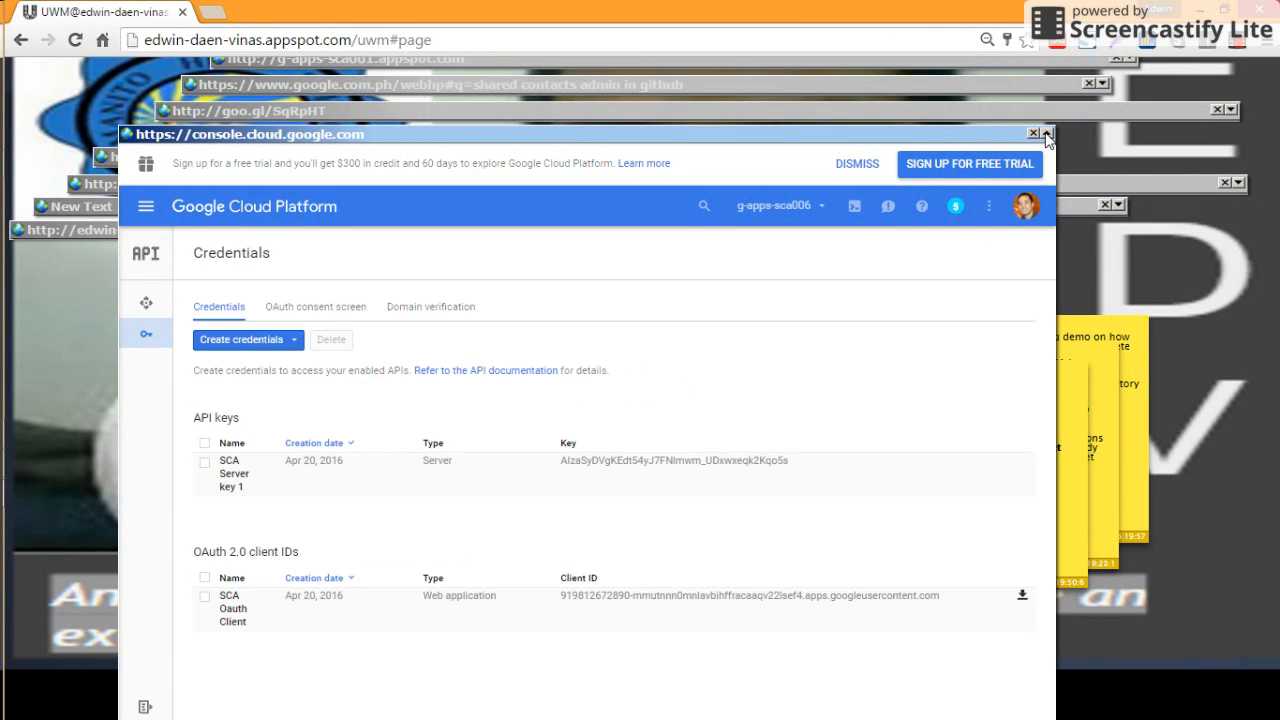
{"action": "left_click", "coordinate": [402, 325]}
Page the guide slides from The API Credentials through to opening Google Apps as admin
{"action": "left_click", "coordinate": [1046, 133]}
{"action": "left_click", "coordinate": [1229, 109]}
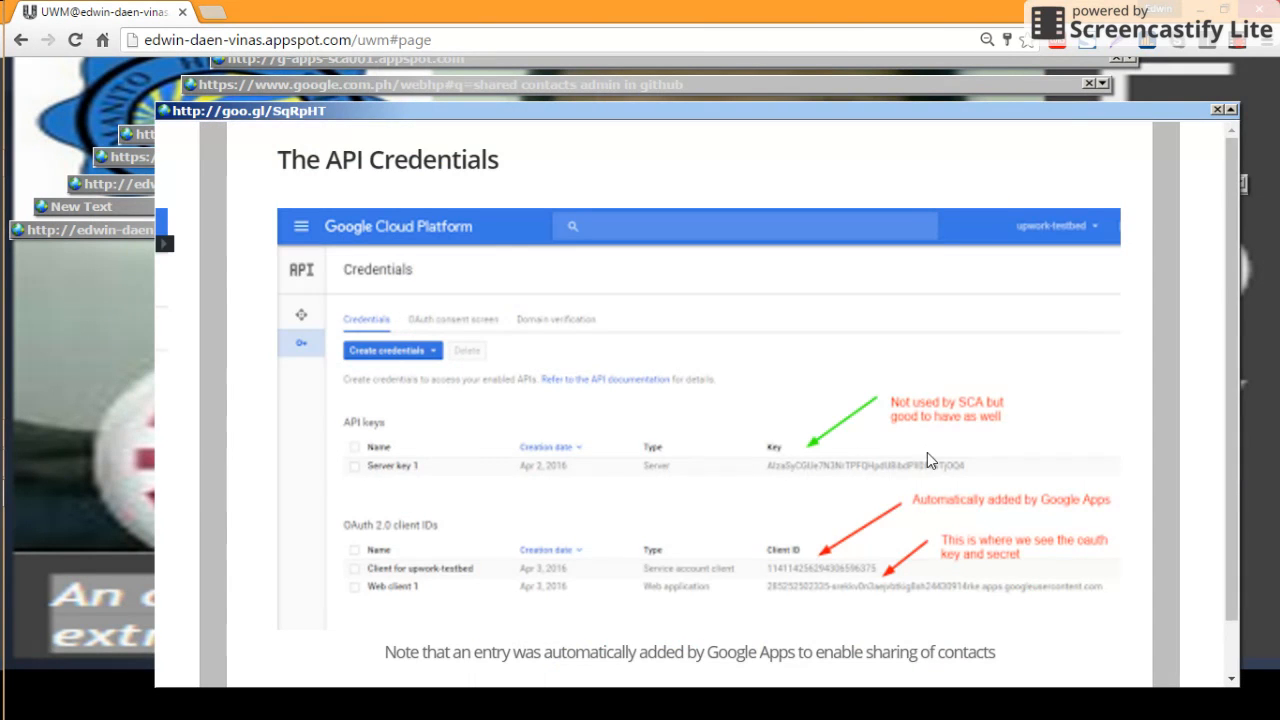
{"action": "left_click", "coordinate": [614, 540]}
{"action": "left_click", "coordinate": [614, 540]}
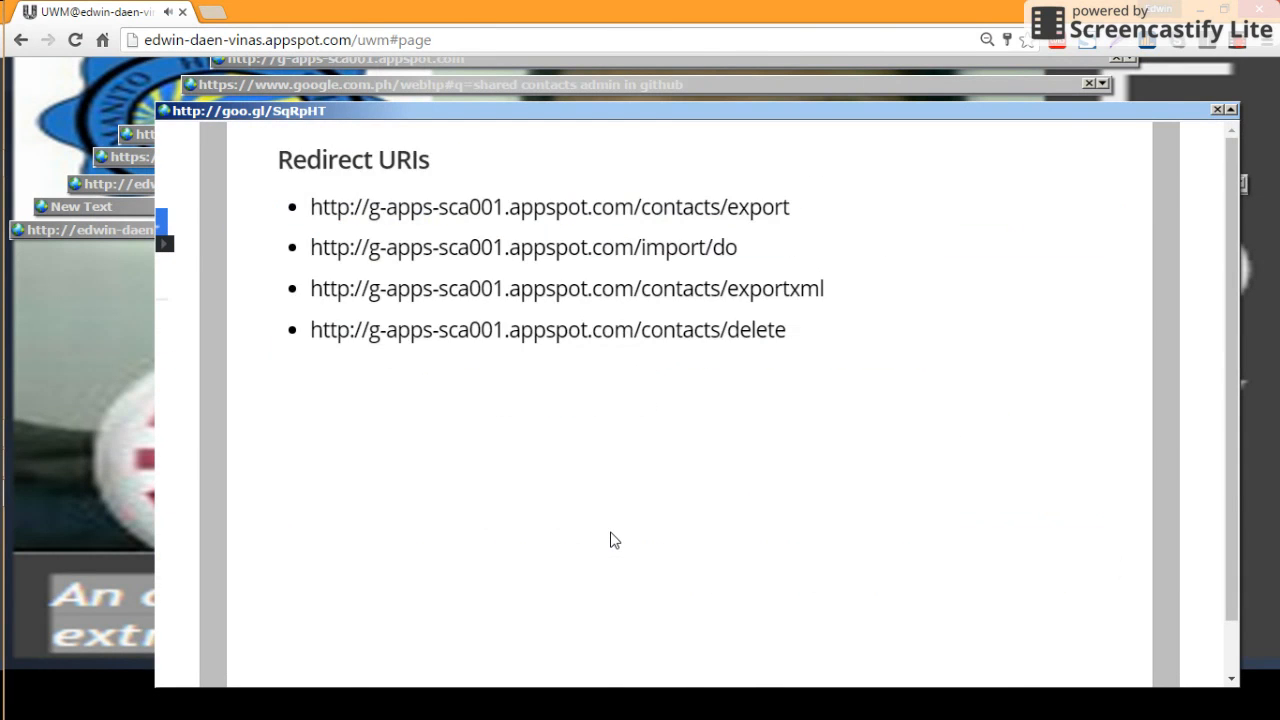
{"action": "left_click", "coordinate": [614, 540]}
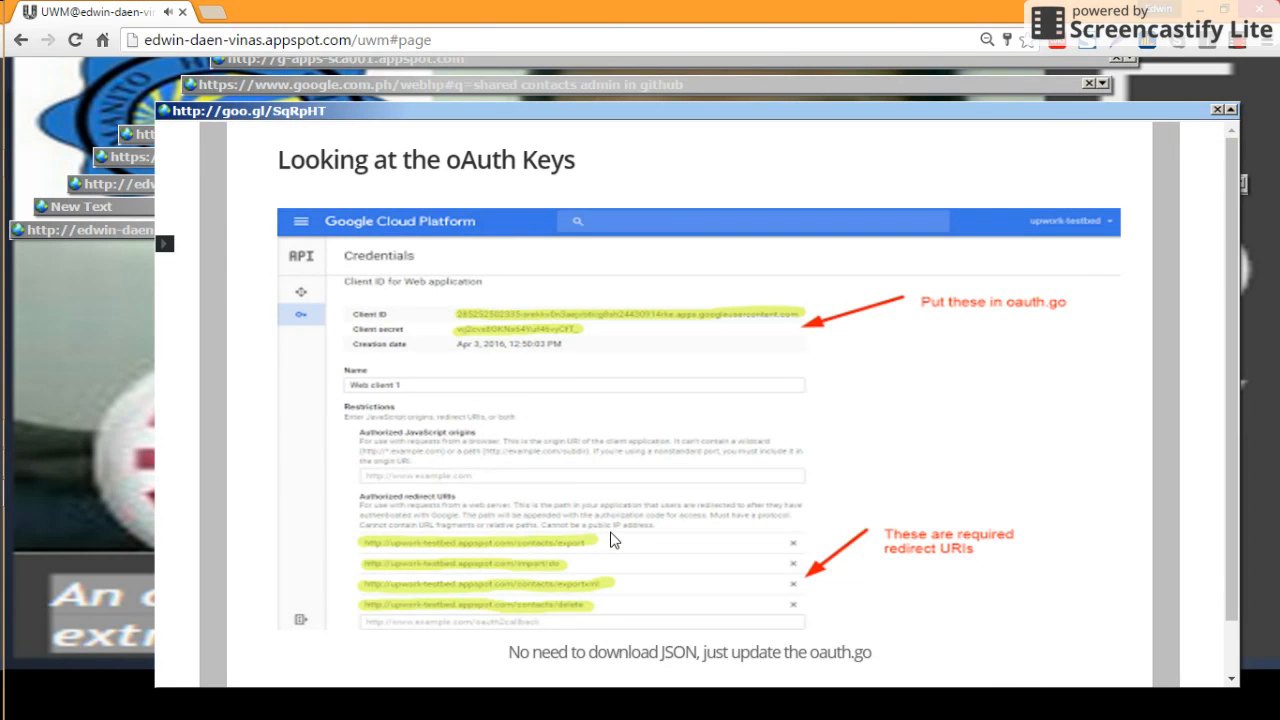
{"action": "left_click", "coordinate": [614, 540]}
{"action": "left_click", "coordinate": [614, 540]}
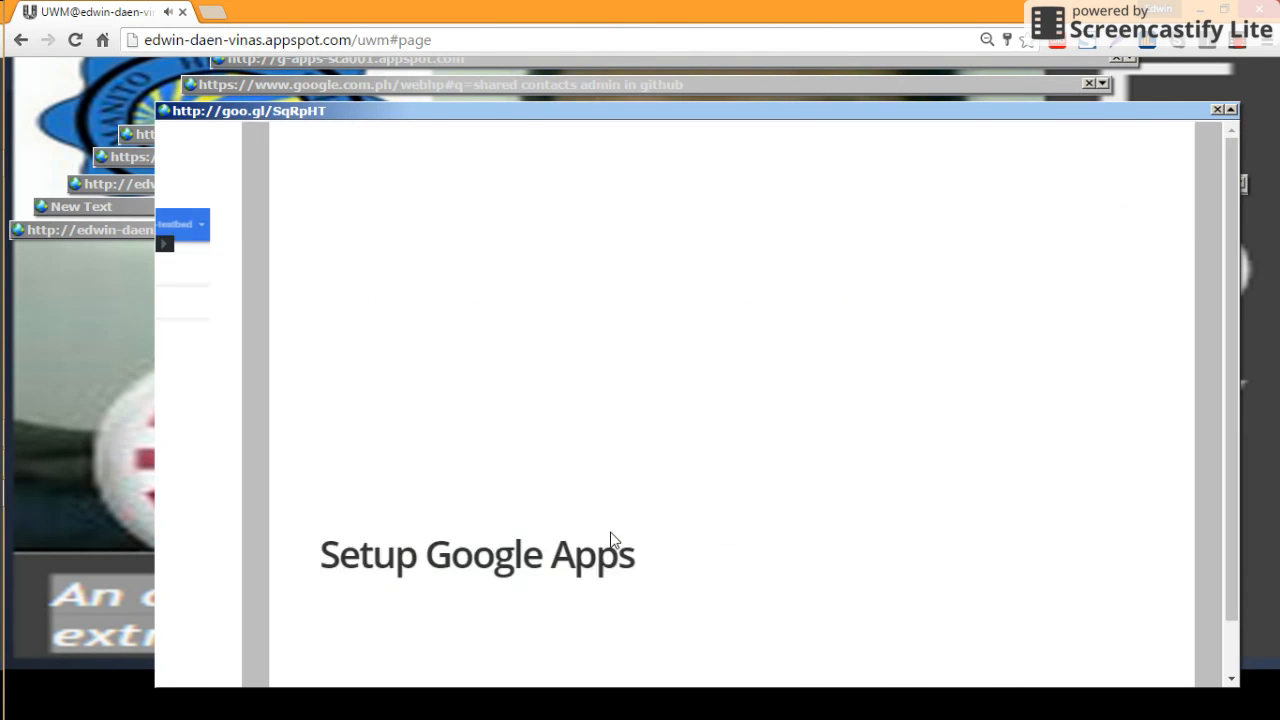
{"action": "left_click", "coordinate": [614, 540]}
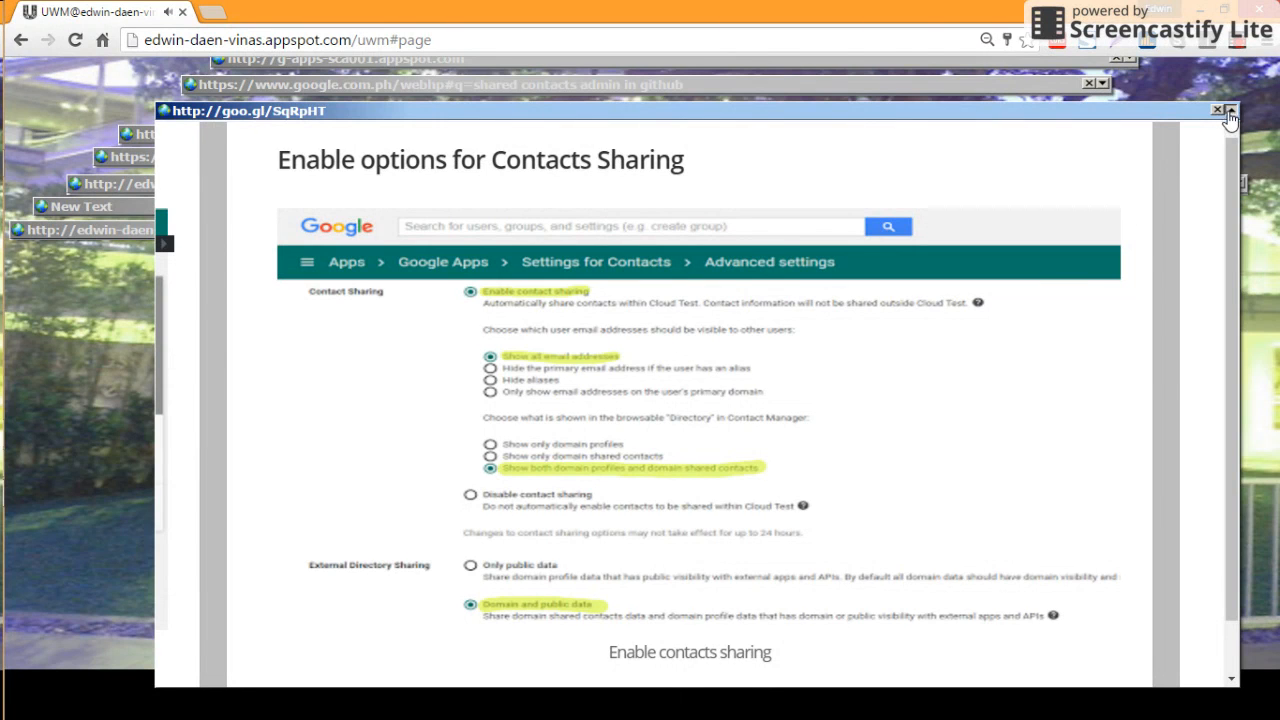
Bring up the Google Apps admin console showing the domain's two-user Users list
{"action": "left_click", "coordinate": [1230, 112]}
{"action": "left_click", "coordinate": [154, 156]}
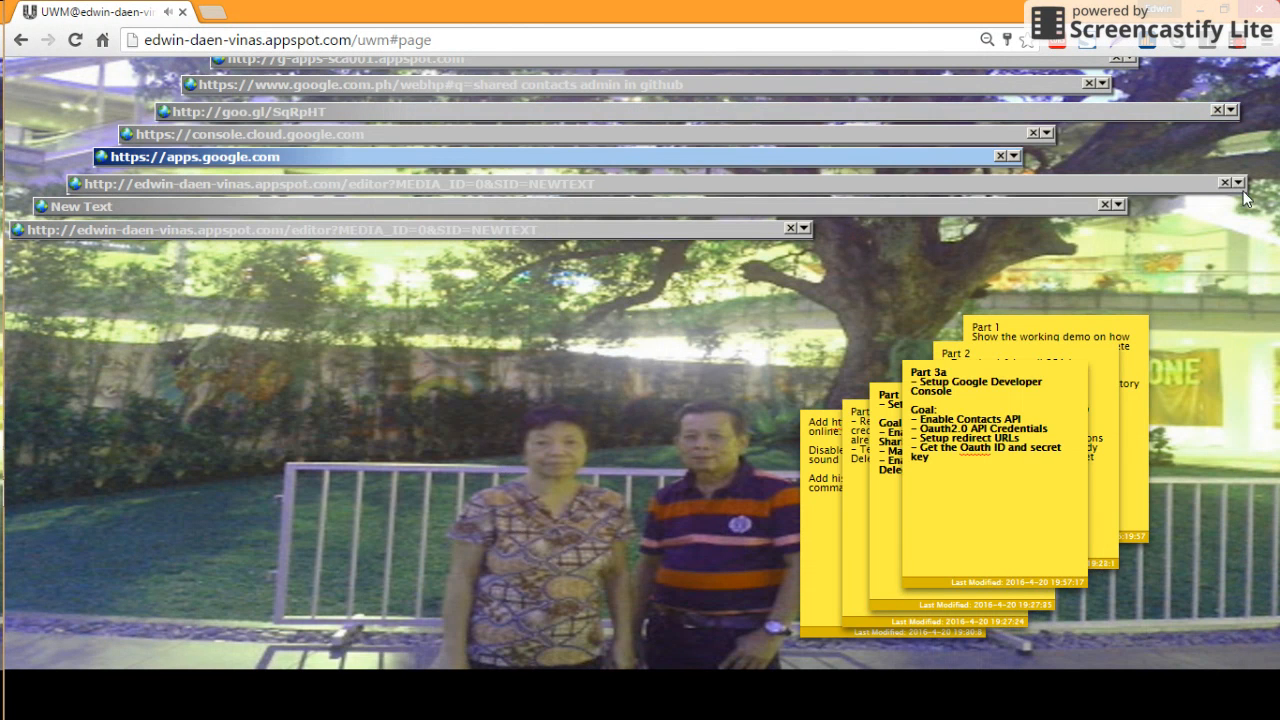
{"action": "left_click", "coordinate": [1013, 157]}
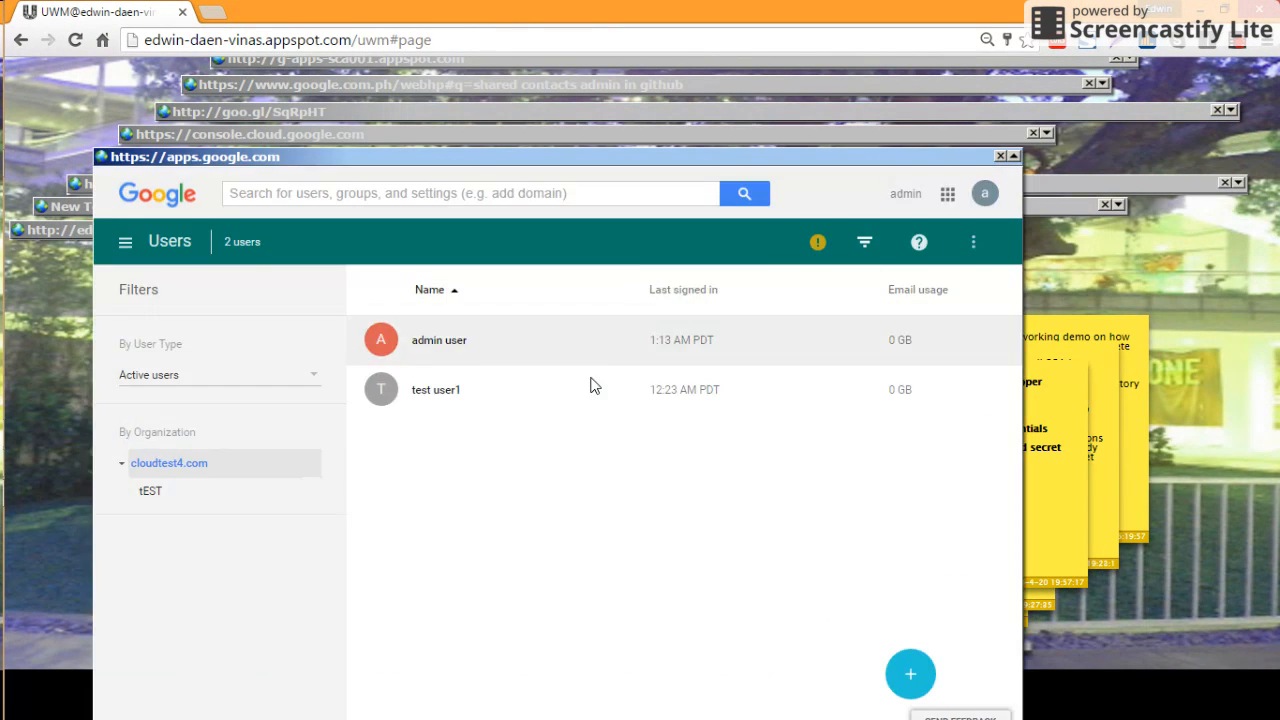
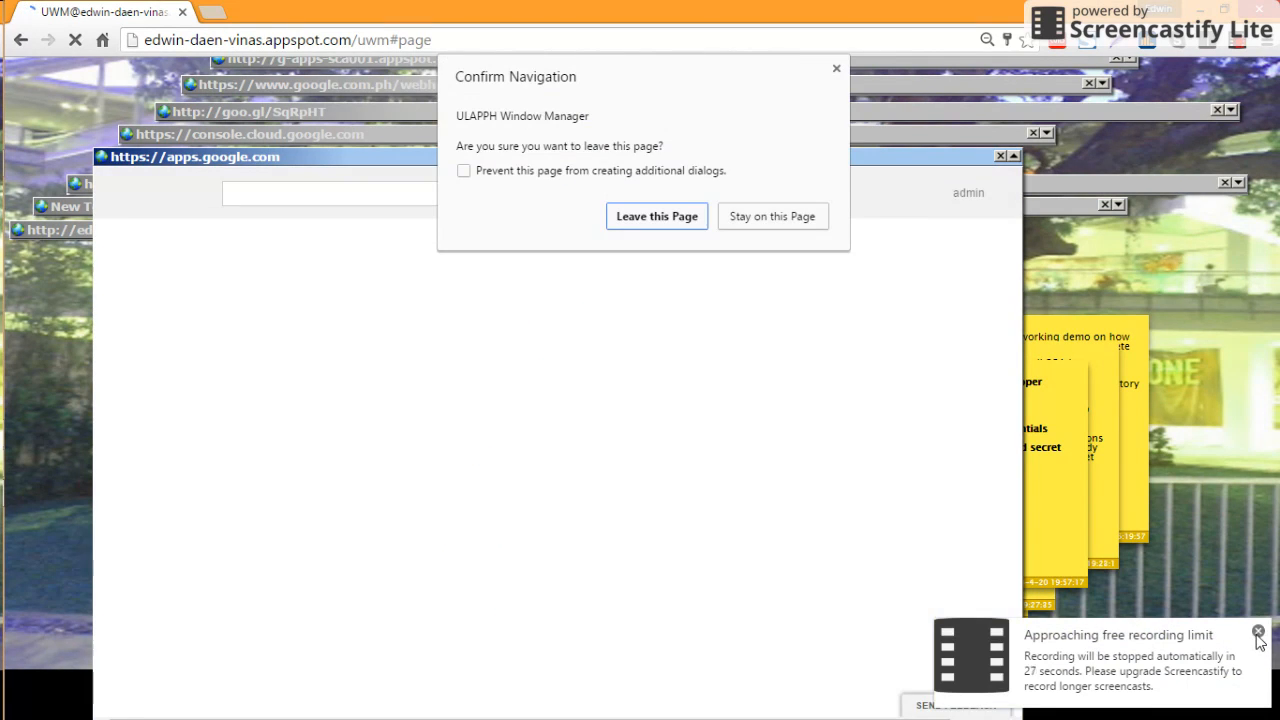
Choose 'Stay on this Page' so the Google Apps admin window keeps loading in the desktop
{"action": "left_click", "coordinate": [1258, 632]}
{"action": "left_click", "coordinate": [760, 218]}
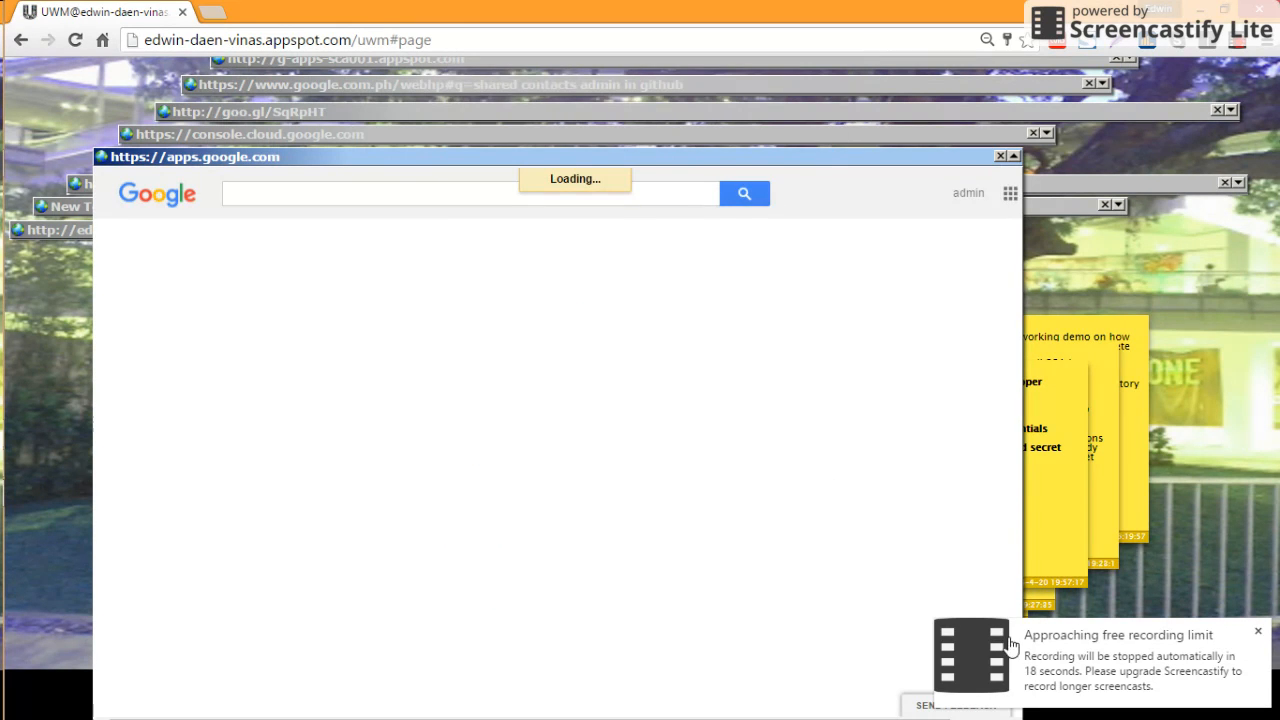